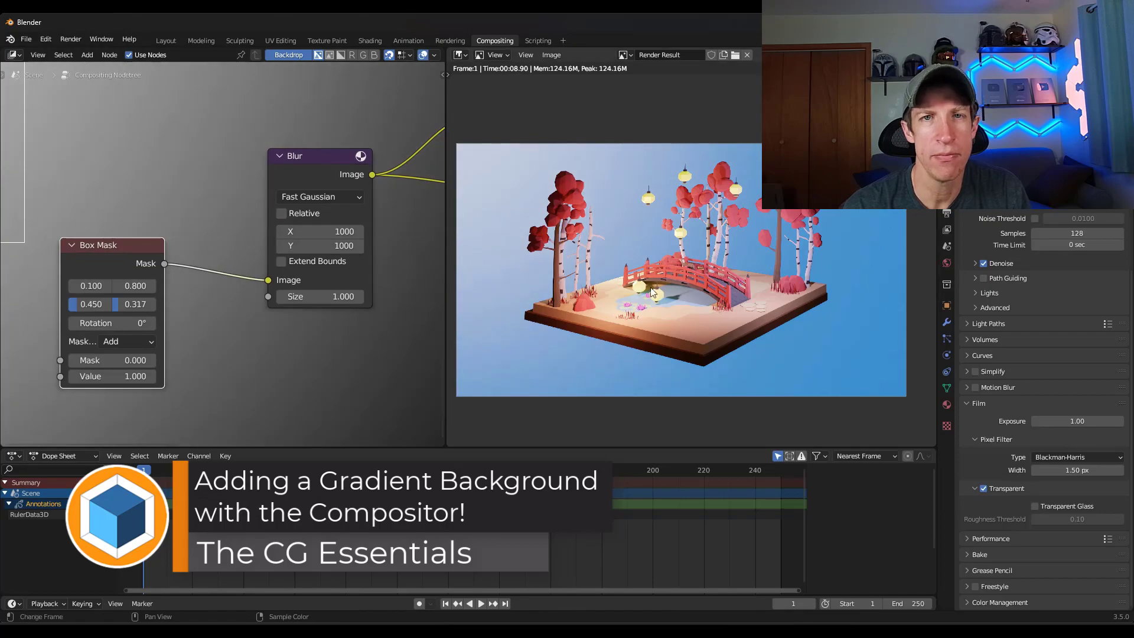
left_click_drag(127, 286, 142, 285)
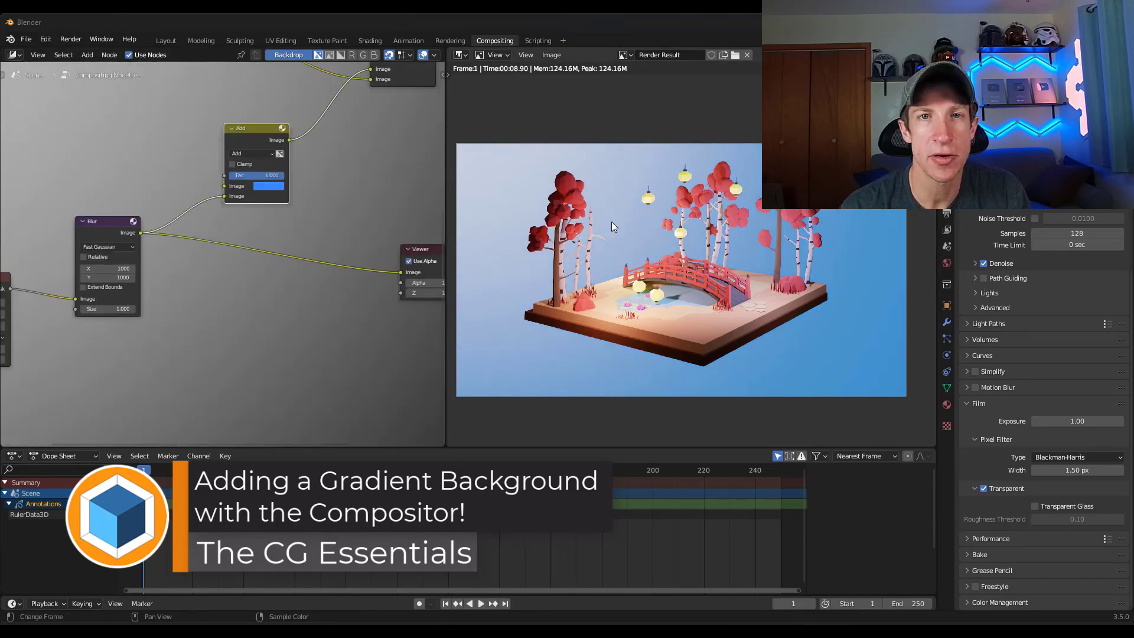
left_click_drag(139, 232, 225, 196)
left_click_drag(94, 227, 78, 216)
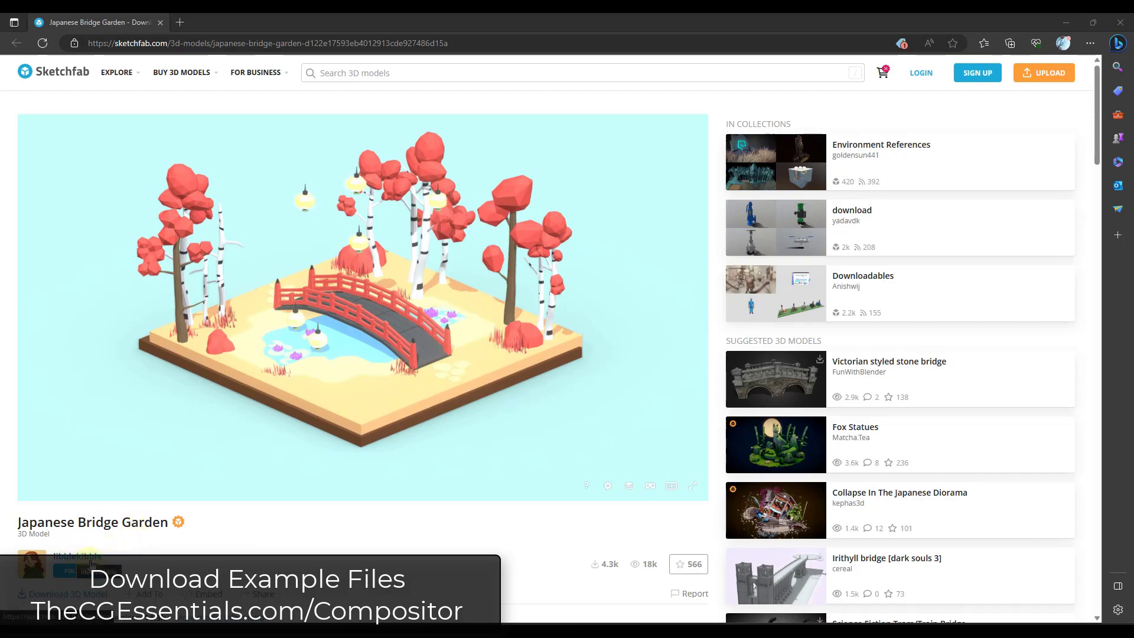
Look through the Japanese Bridge Garden model page on Sketchfab and switch to the Blender scene
scroll(385, 507, "down", 5)
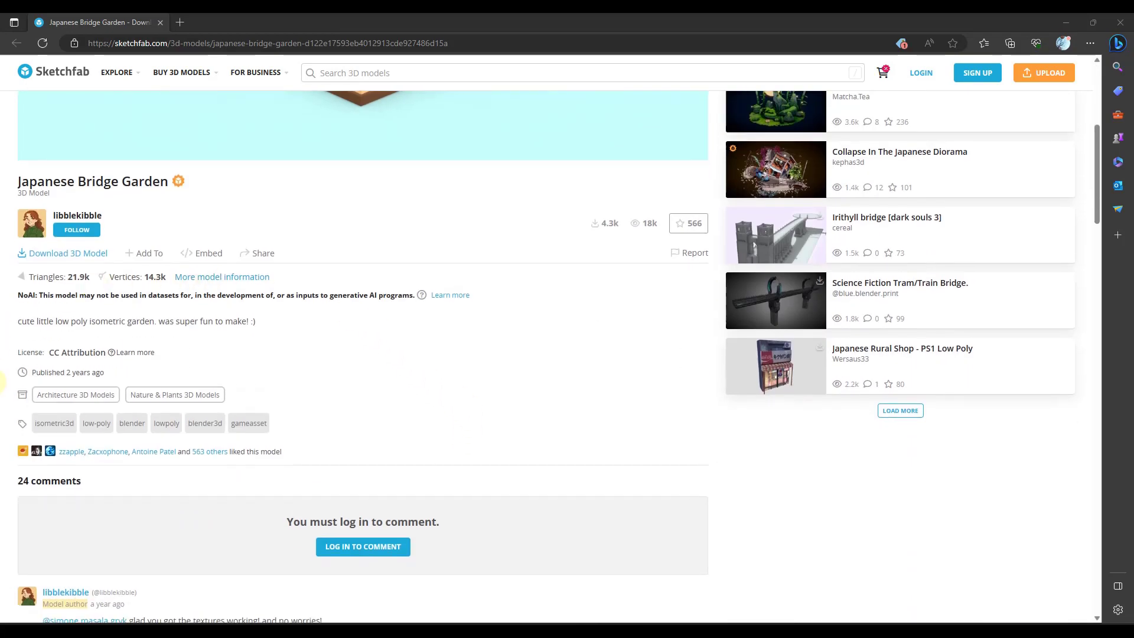
scroll(321, 500, "up", 4)
scroll(315, 520, "up", 1)
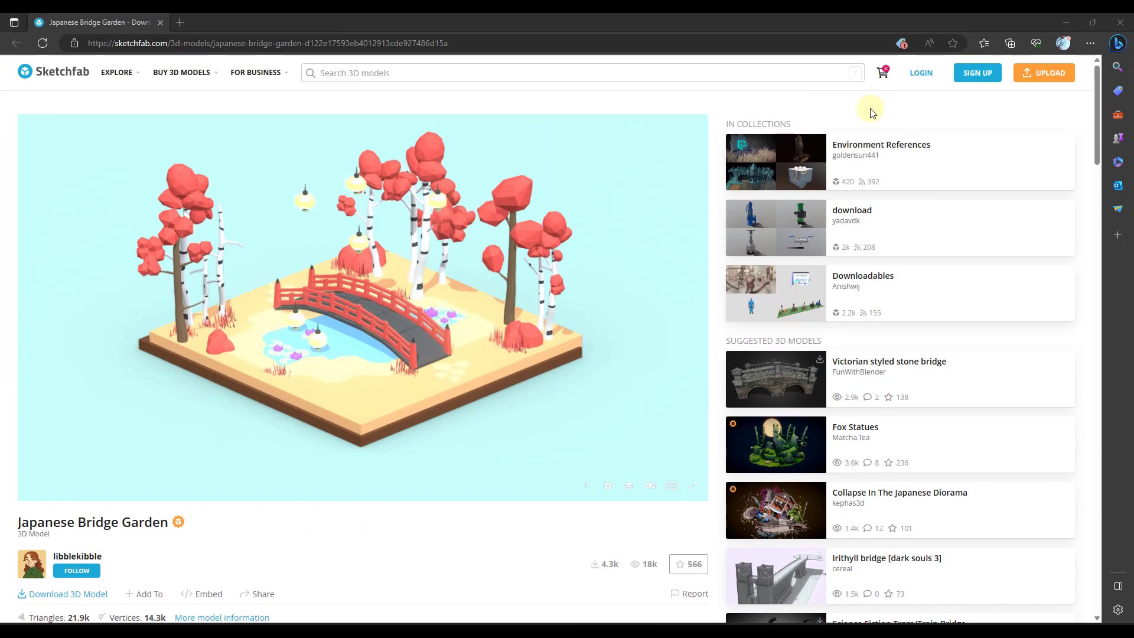
left_click(1066, 22)
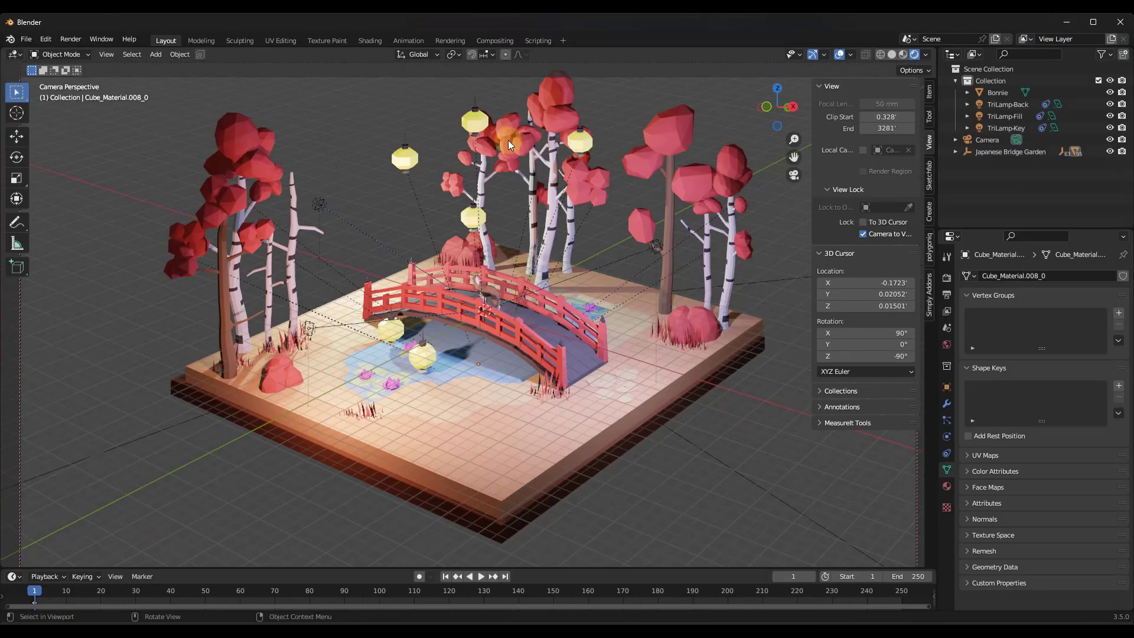
Switch to the Compositing workspace and enable Use Nodes for the scene
mouse_move(535, 340)
middle_mouse_down()
mouse_move(544, 325)
mouse_move(529, 317)
mouse_move(526, 345)
middle_mouse_up()
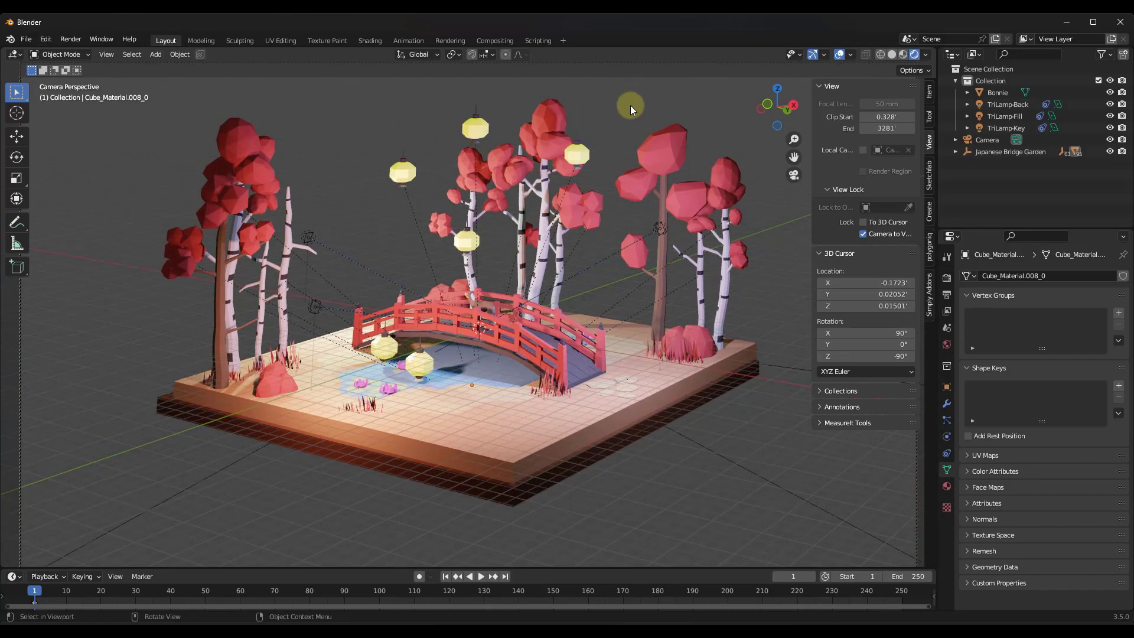
left_click(494, 41)
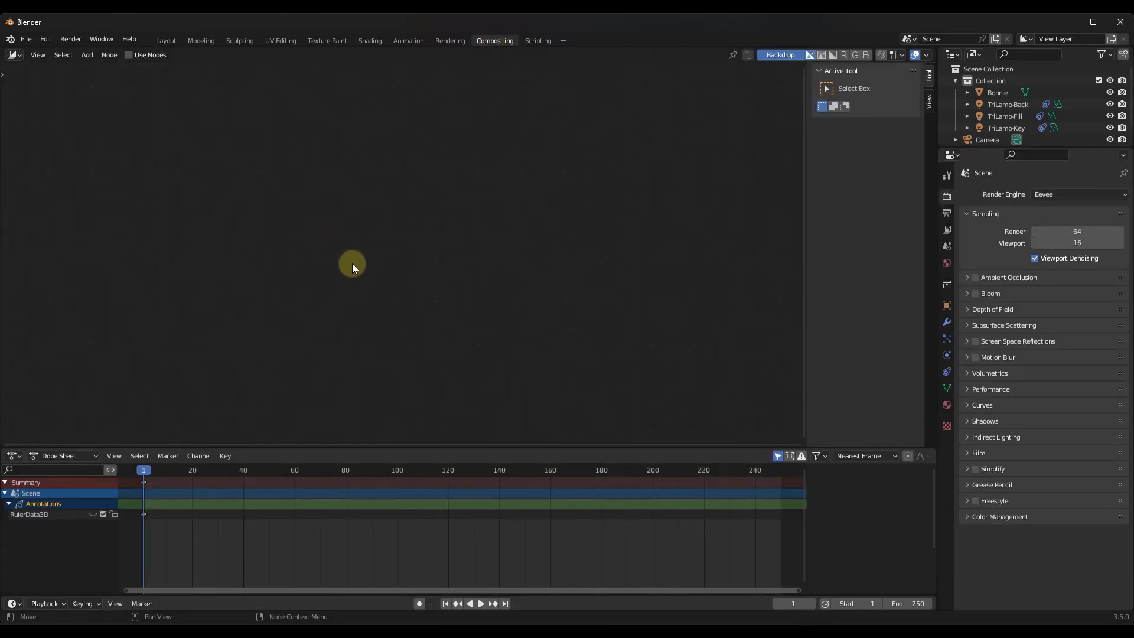
left_click(128, 55)
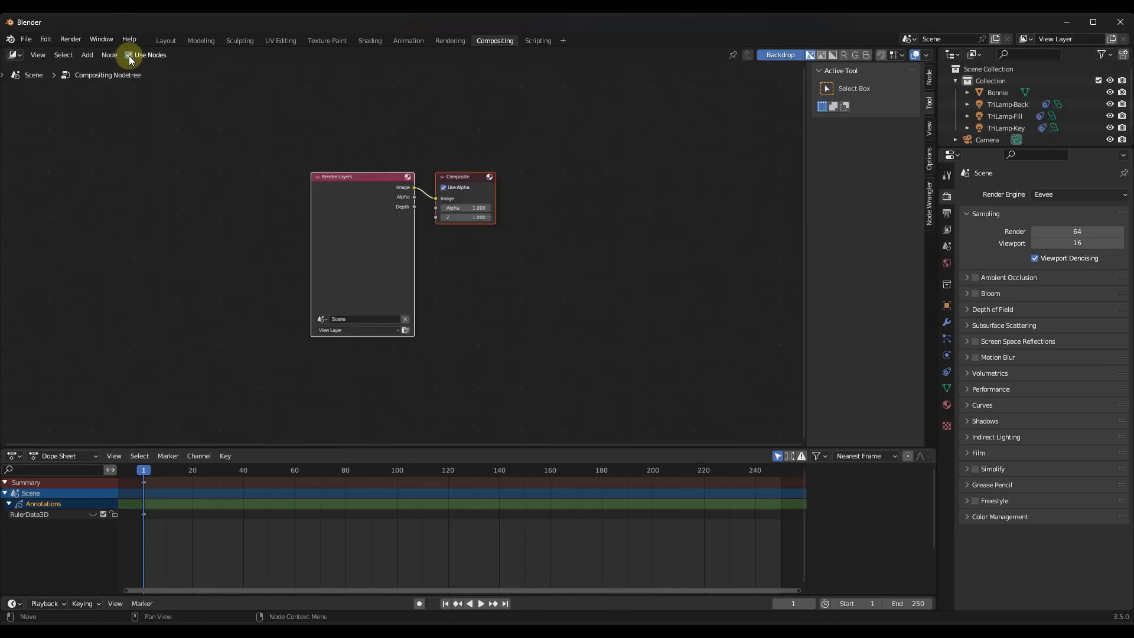
Spread the Render Layers and Composite nodes farther apart in the node editor
left_click(367, 207)
left_click_drag(367, 186, 170, 180)
left_click_drag(463, 179, 374, 169)
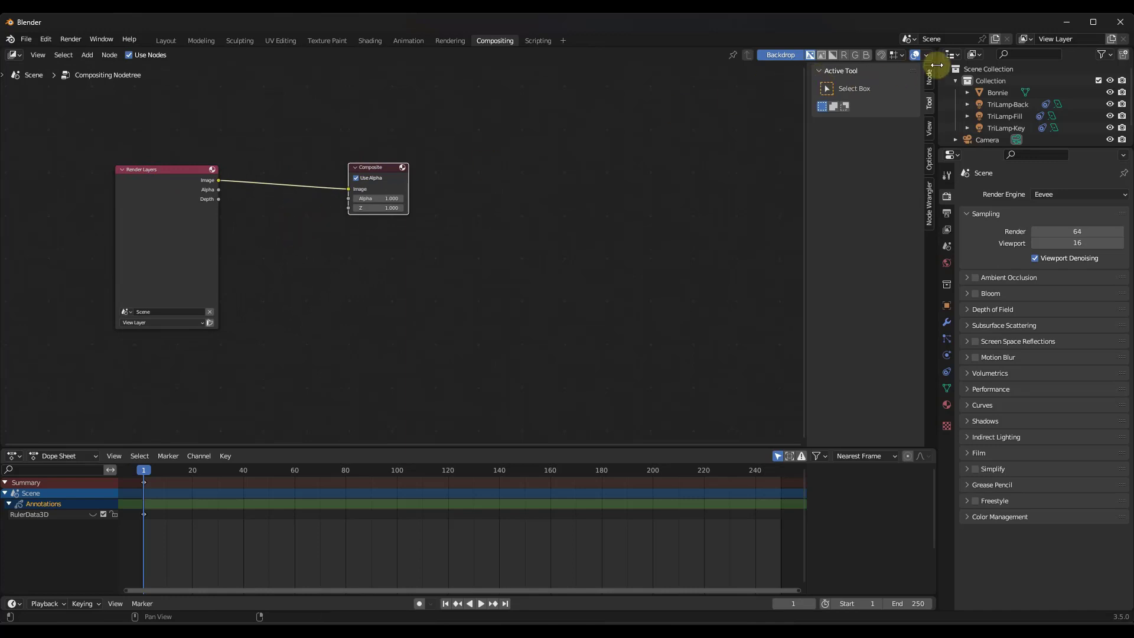
Split the compositor area side by side and turn the new area into an Image Editor
left_click_drag(933, 48, 459, 56)
left_click(458, 56)
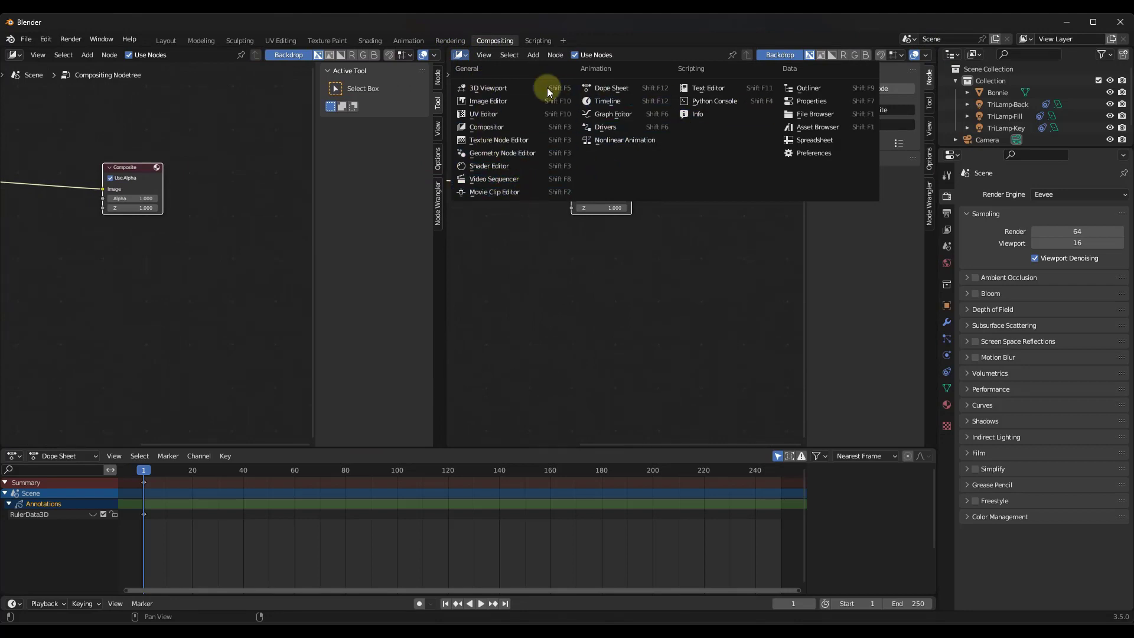
left_click(508, 100)
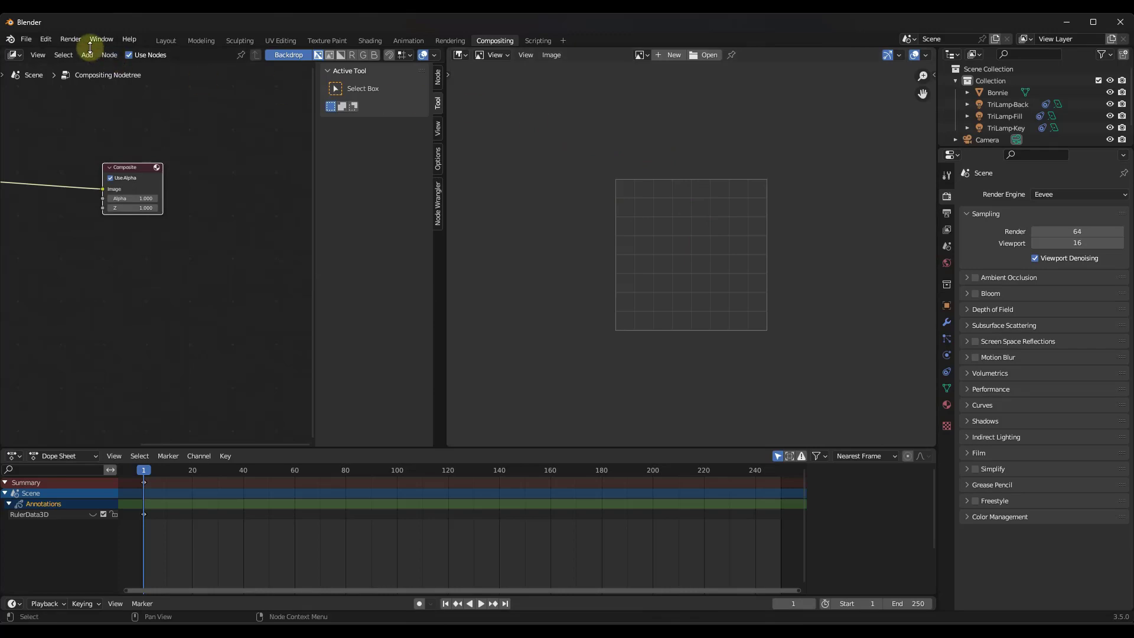
Render the current frame with Eevee and close the render window
left_click(70, 39)
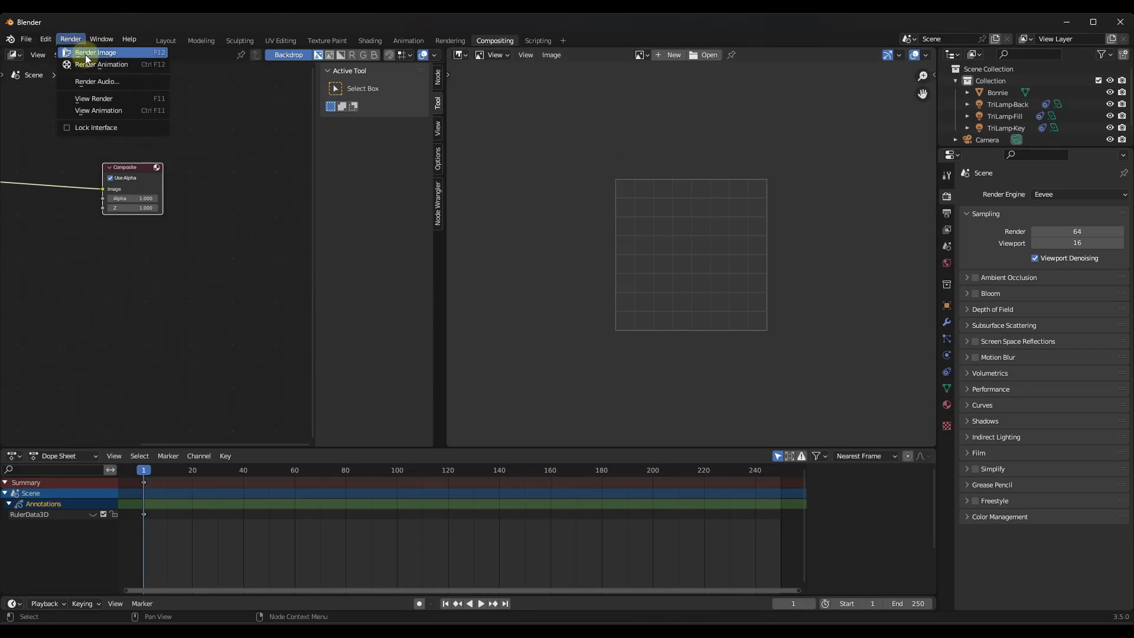
left_click(85, 53)
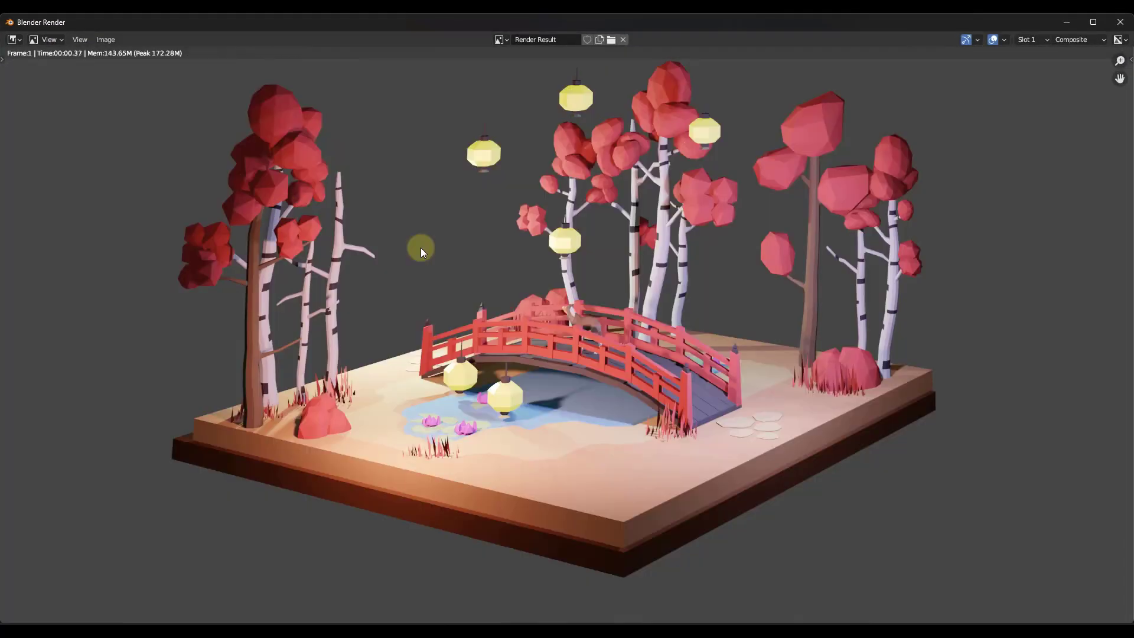
left_click(1120, 22)
Set the render engine to Cycles and its device to GPU Compute
left_click(1044, 194)
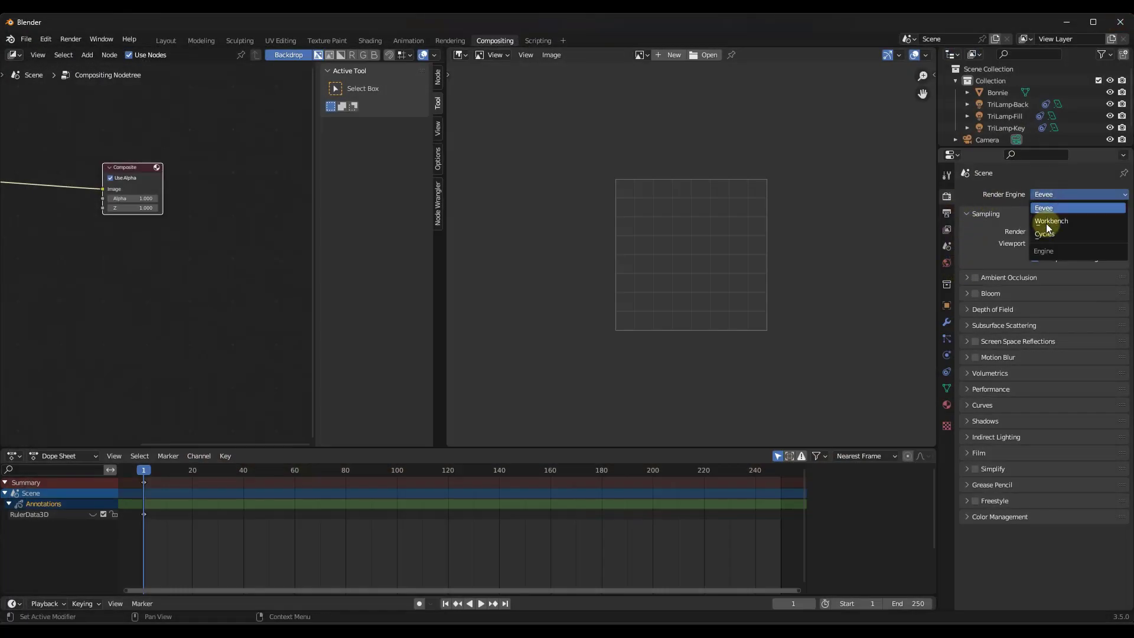
left_click(1045, 235)
left_click(1043, 224)
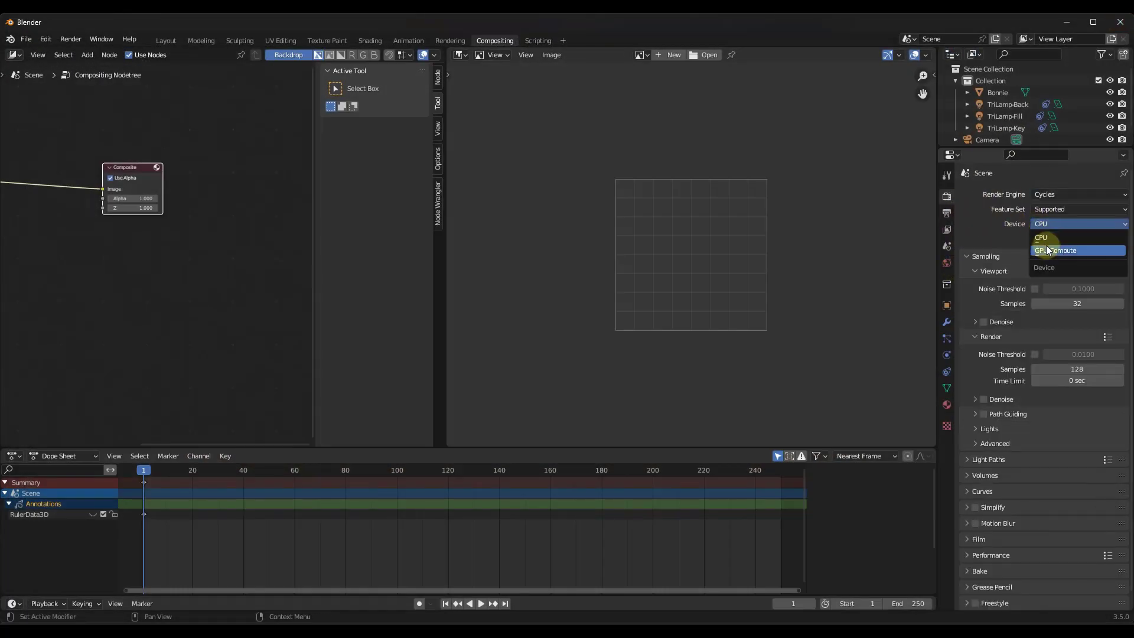
left_click(1057, 250)
Render the frame in Cycles, and render it again with viewport and render denoising enabled
key("F12")
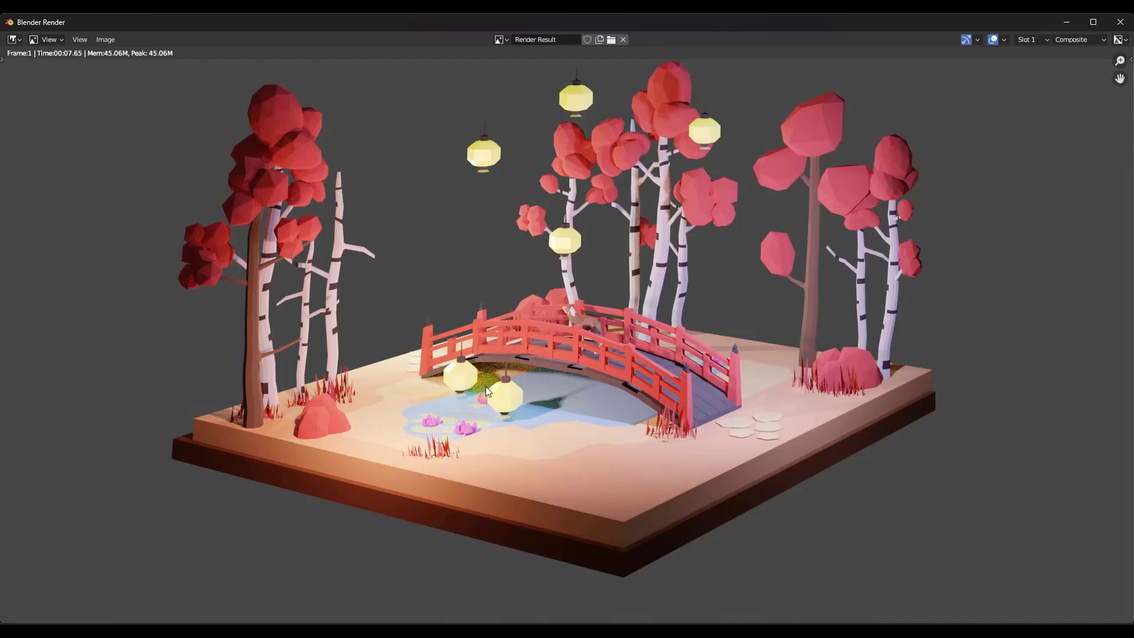
key("F12")
left_click(1120, 21)
Show the Render Result in the Image Editor so the whole garden scene fits
scroll(200, 257, "down", 8)
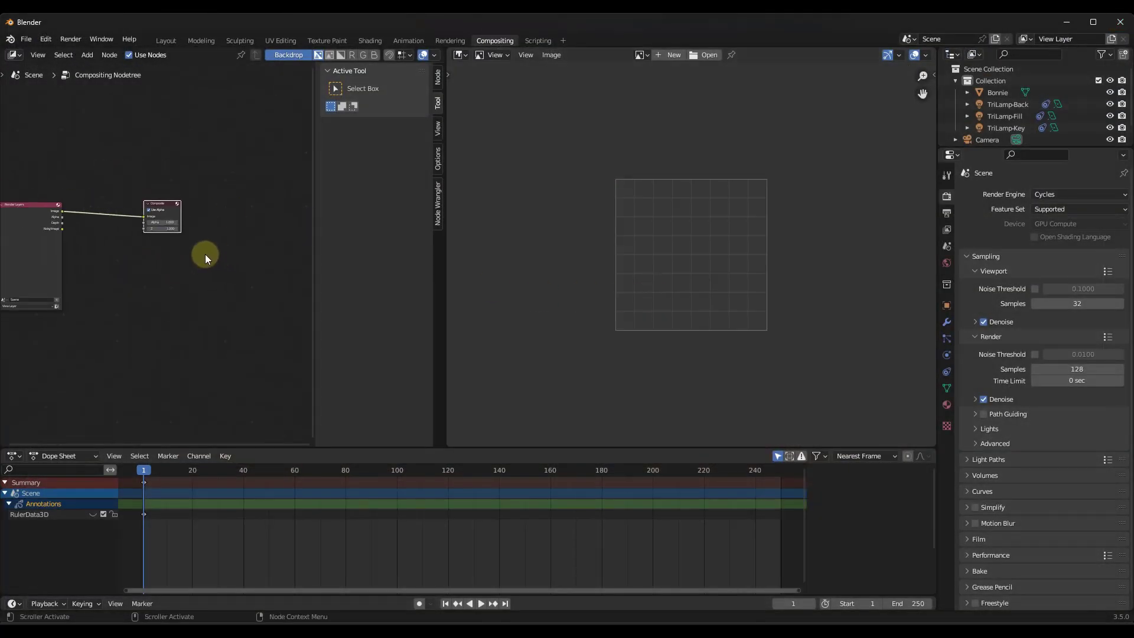
scroll(62, 232, "up", 4)
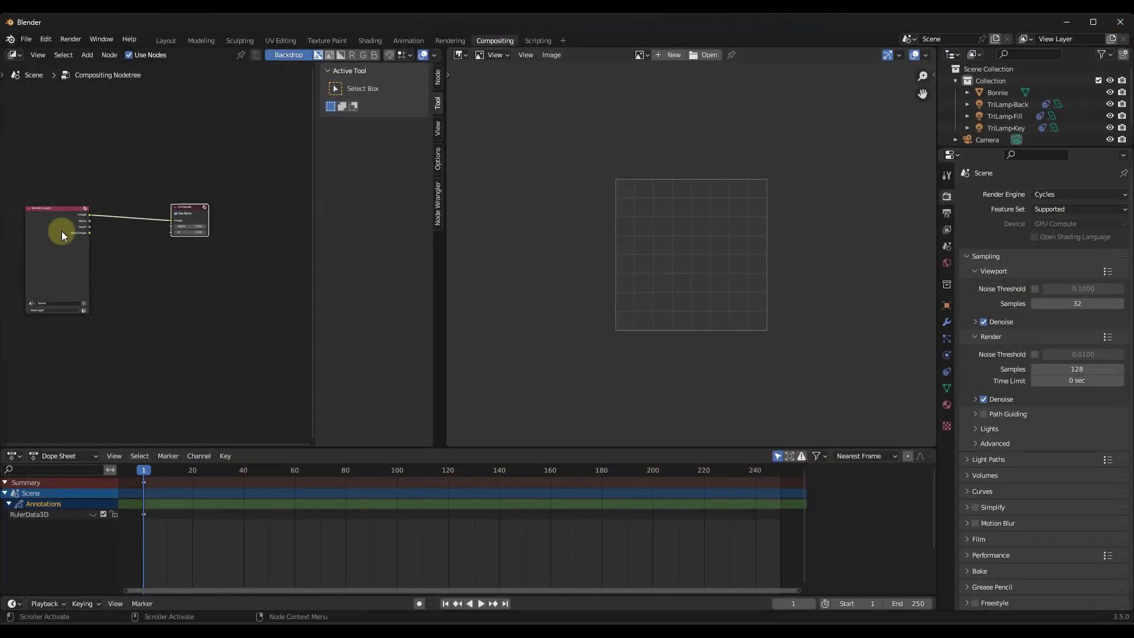
left_click(646, 57)
left_click(662, 71)
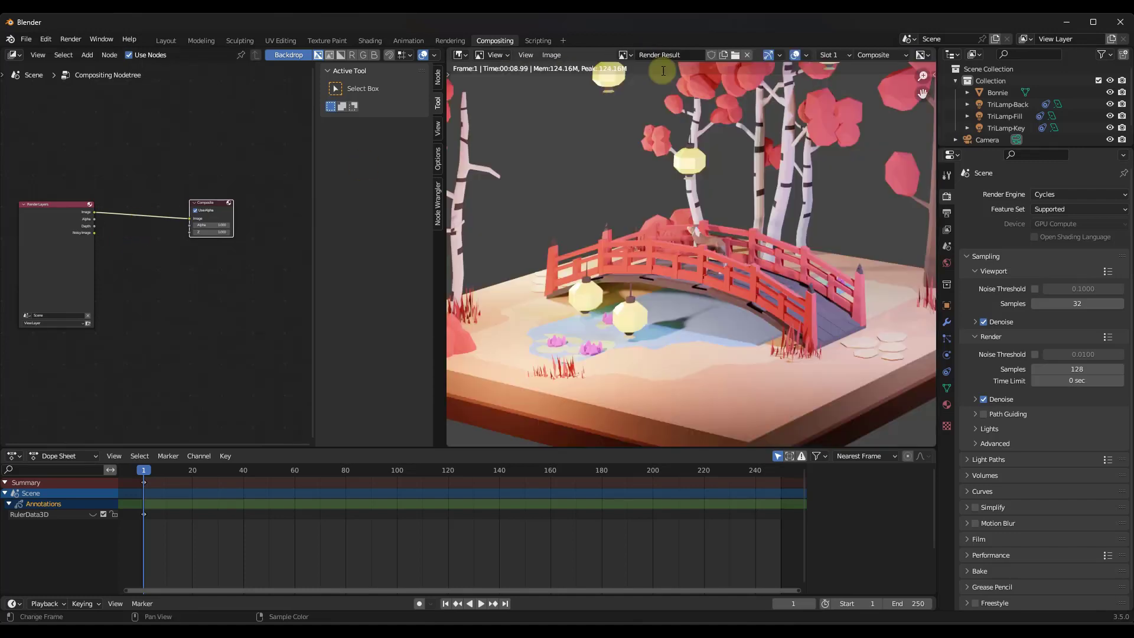
scroll(718, 268, "down", 5)
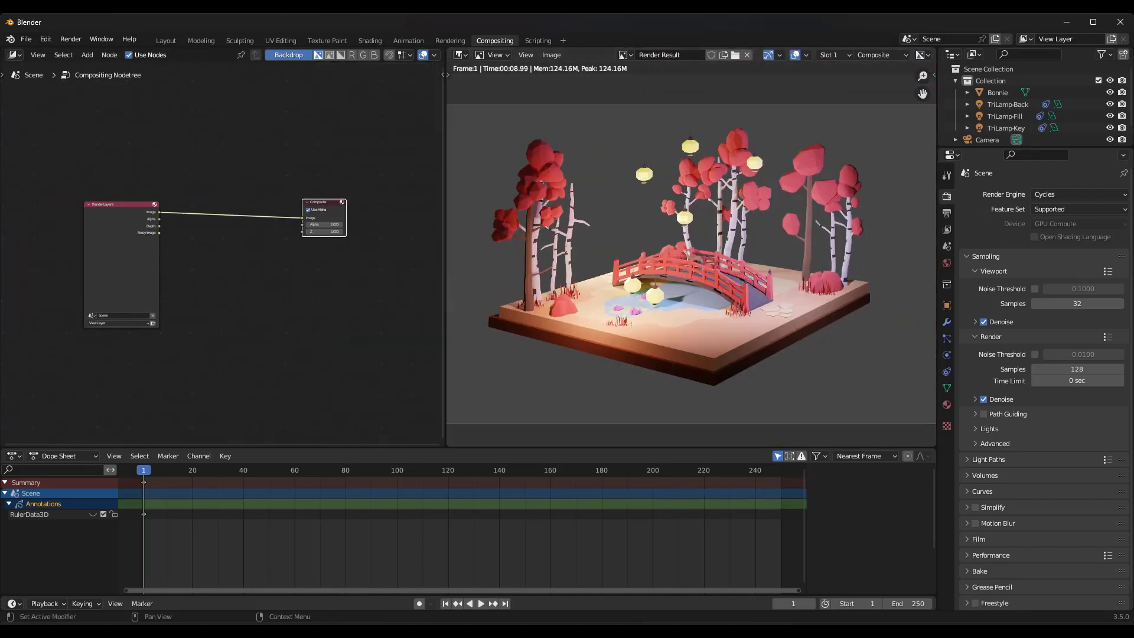
left_click(256, 304)
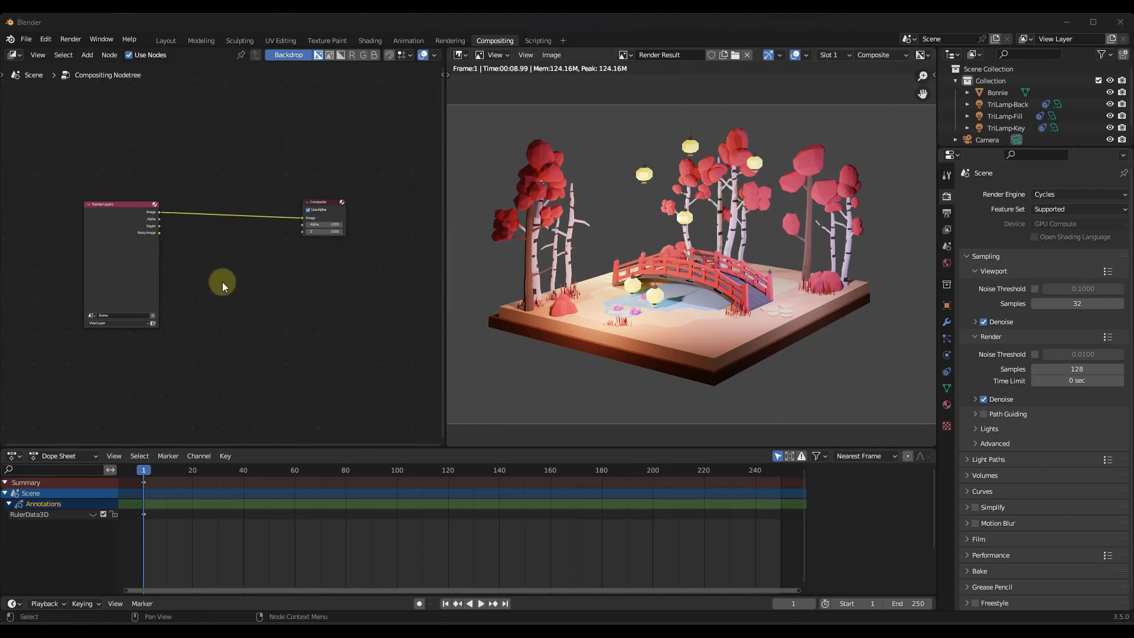
scroll(222, 282, "up", 2)
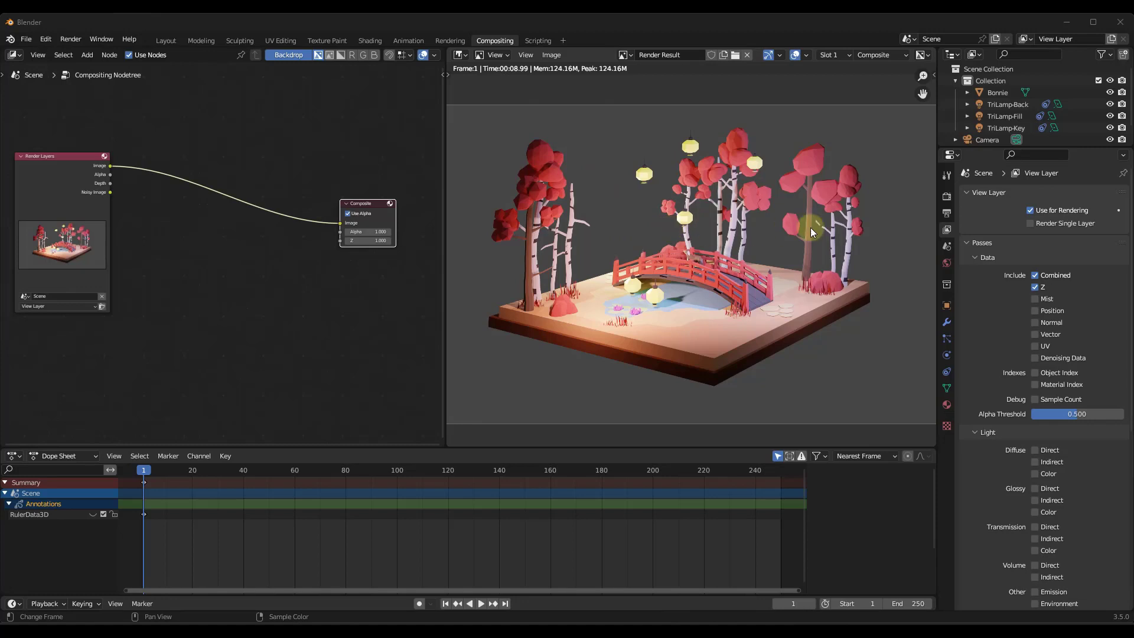
Enable the Transparent option under the Film render settings
left_click(947, 197)
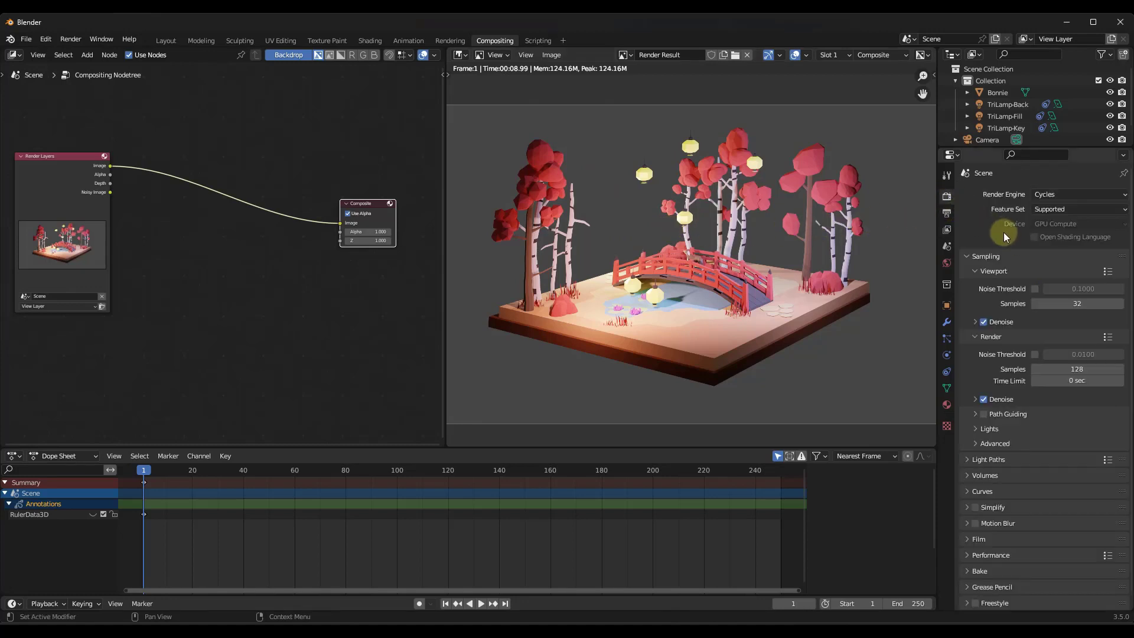
scroll(1008, 265, "down", 1)
left_click(966, 523)
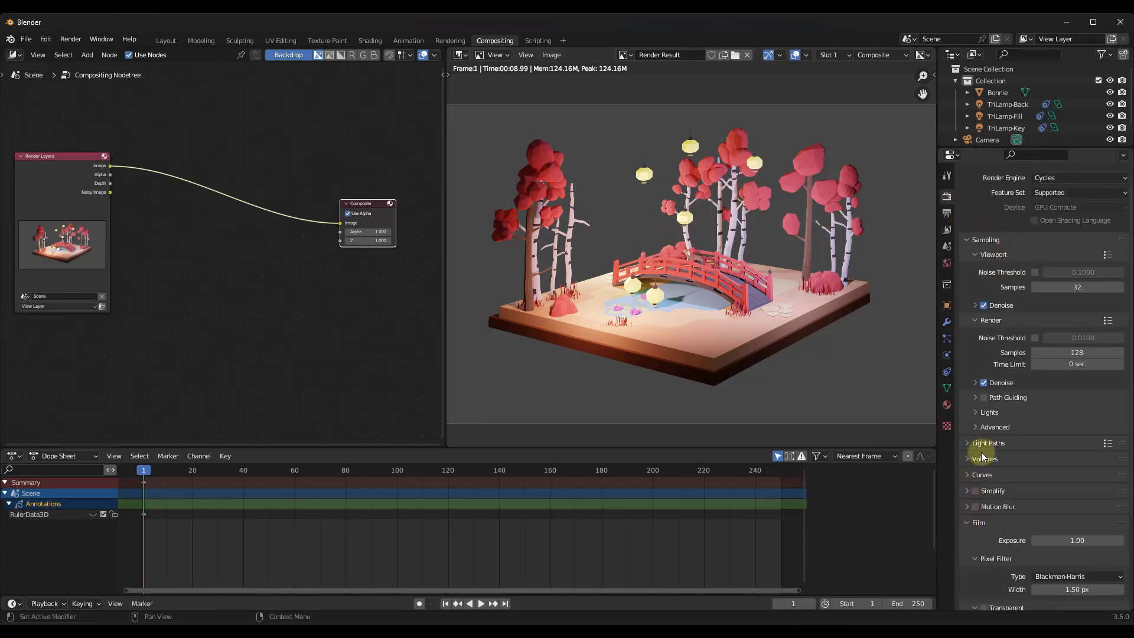
scroll(985, 401, "down", 5)
left_click(983, 489)
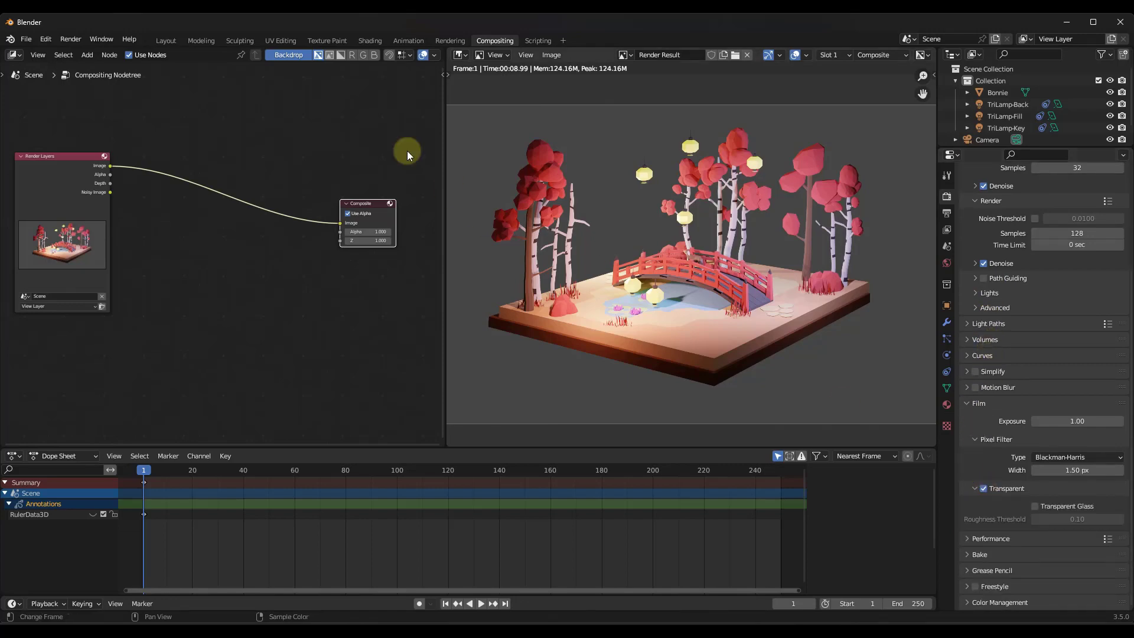
Compare the Layout workspace's rendered view with Film transparency switched off and back on
left_click(159, 39)
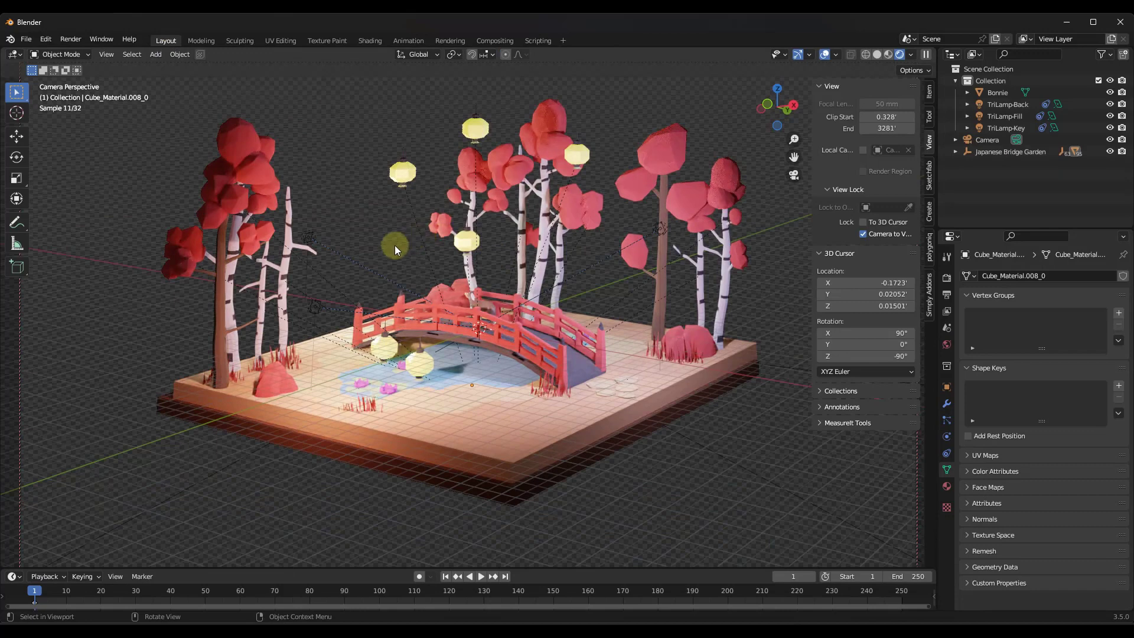
left_click(947, 278)
left_click(975, 524)
scroll(978, 507, "down", 5)
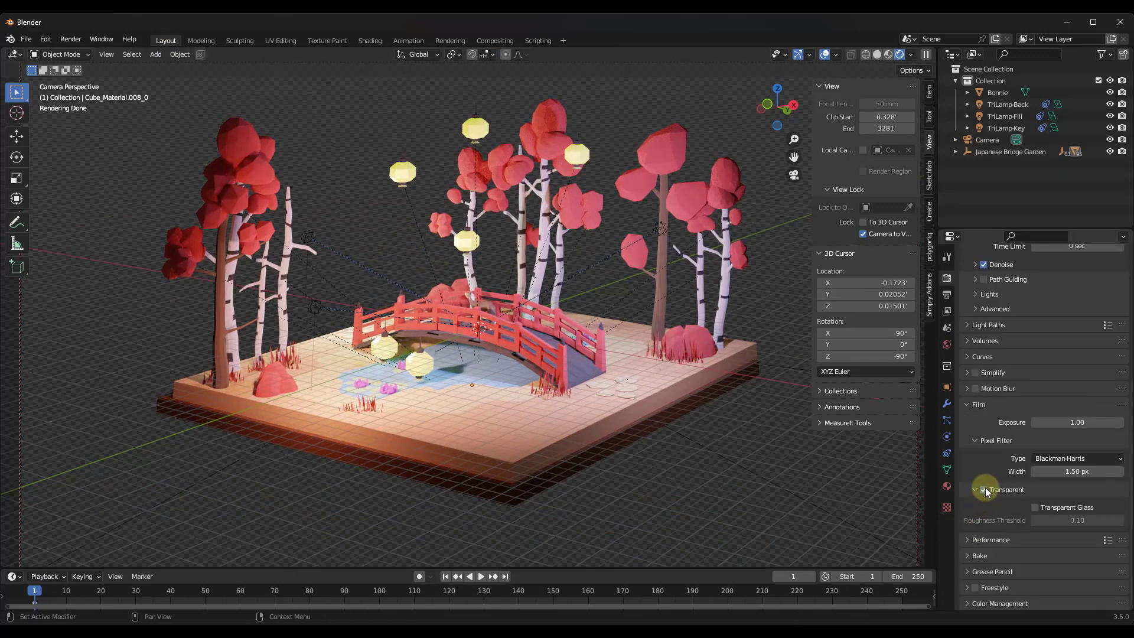
left_click(984, 488)
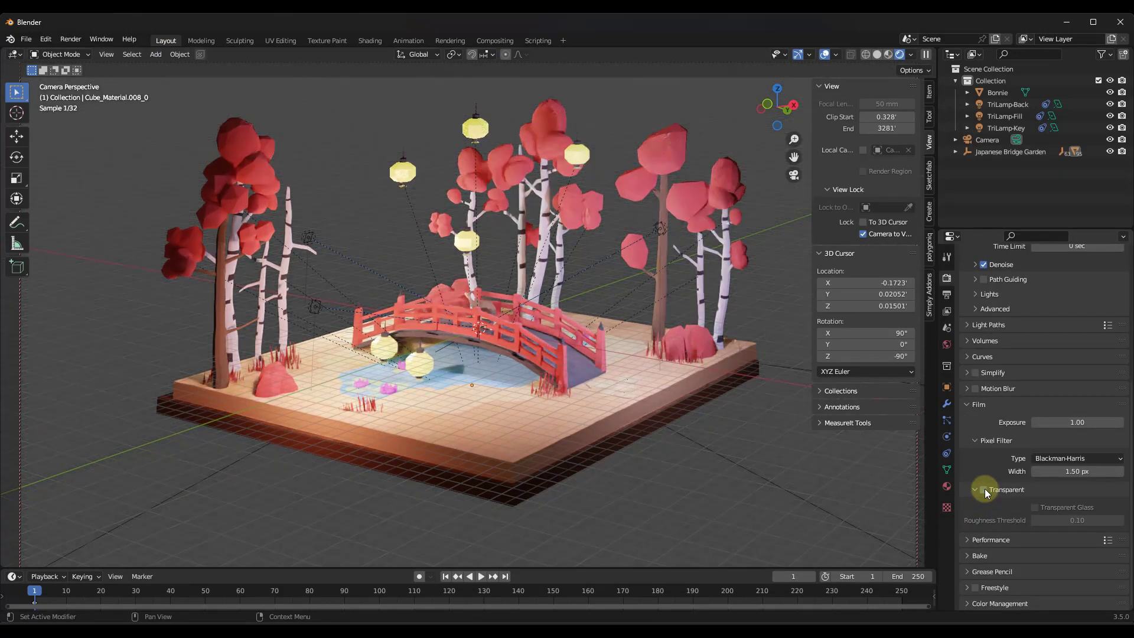
left_click(984, 488)
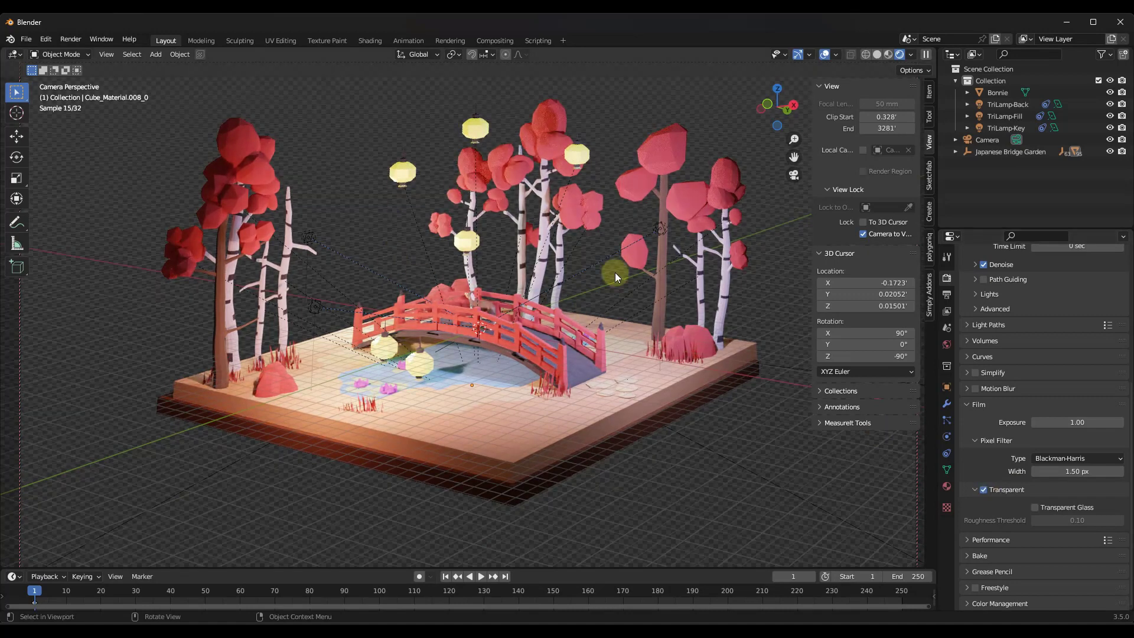
Return to the Compositing workspace and render the frame again with the transparent background
left_click(480, 41)
left_click(71, 39)
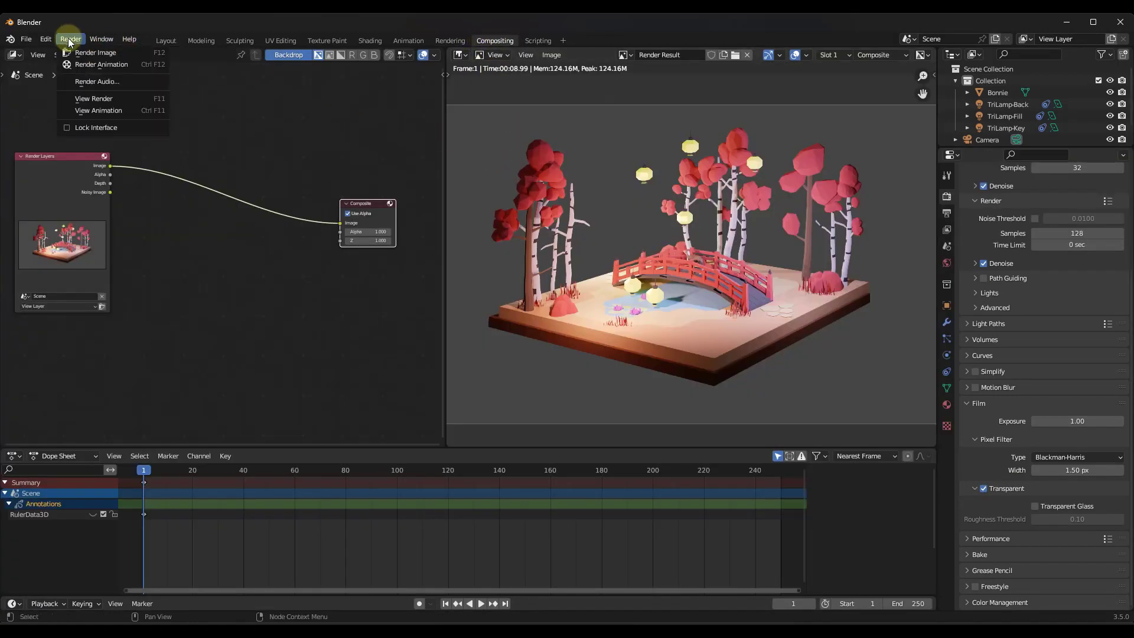
left_click(83, 52)
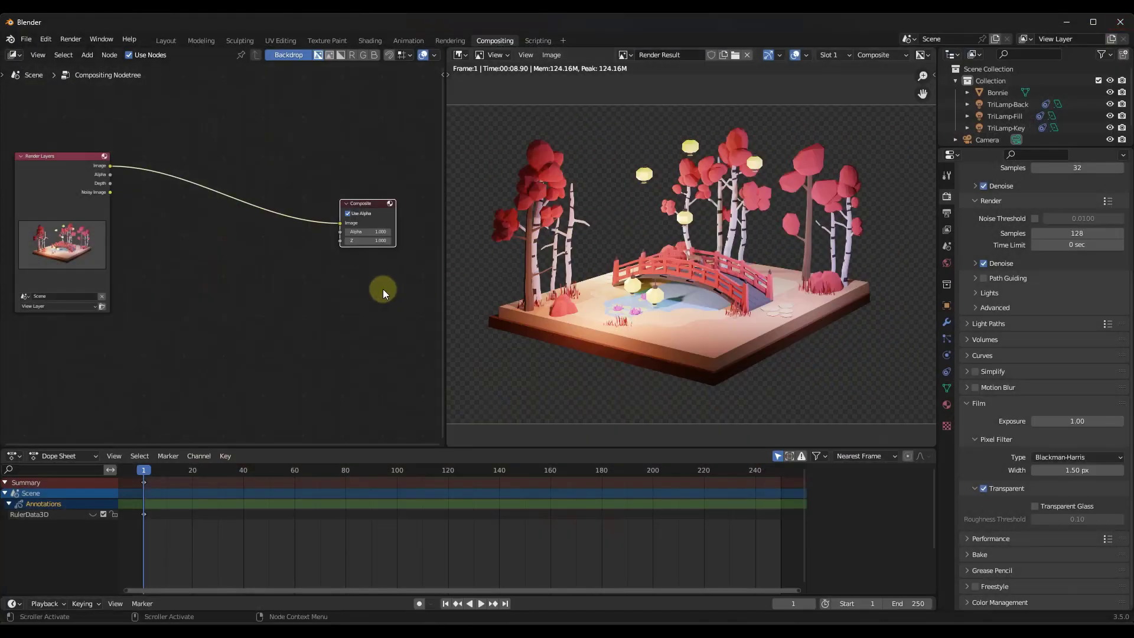
Reposition the Render Layers and Composite nodes to leave room between them
left_click_drag(61, 157, 70, 144)
left_click_drag(370, 205, 380, 203)
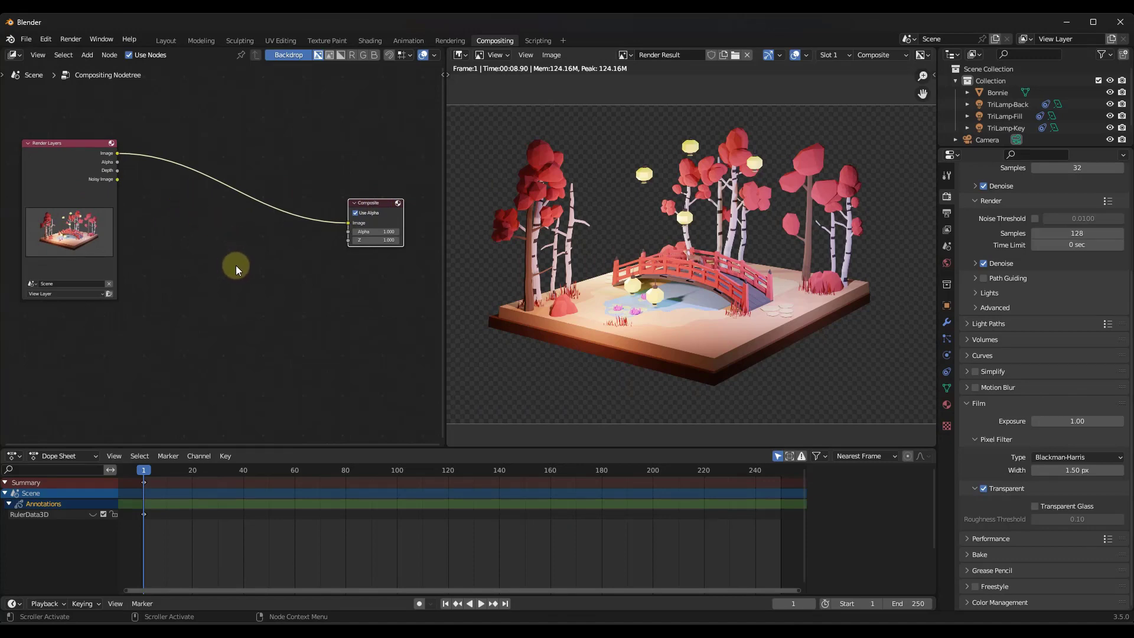
left_click_drag(371, 207, 372, 208)
Add a Mix node and place it between the Render Layers and Composite nodes, below their link
key("shift+a")
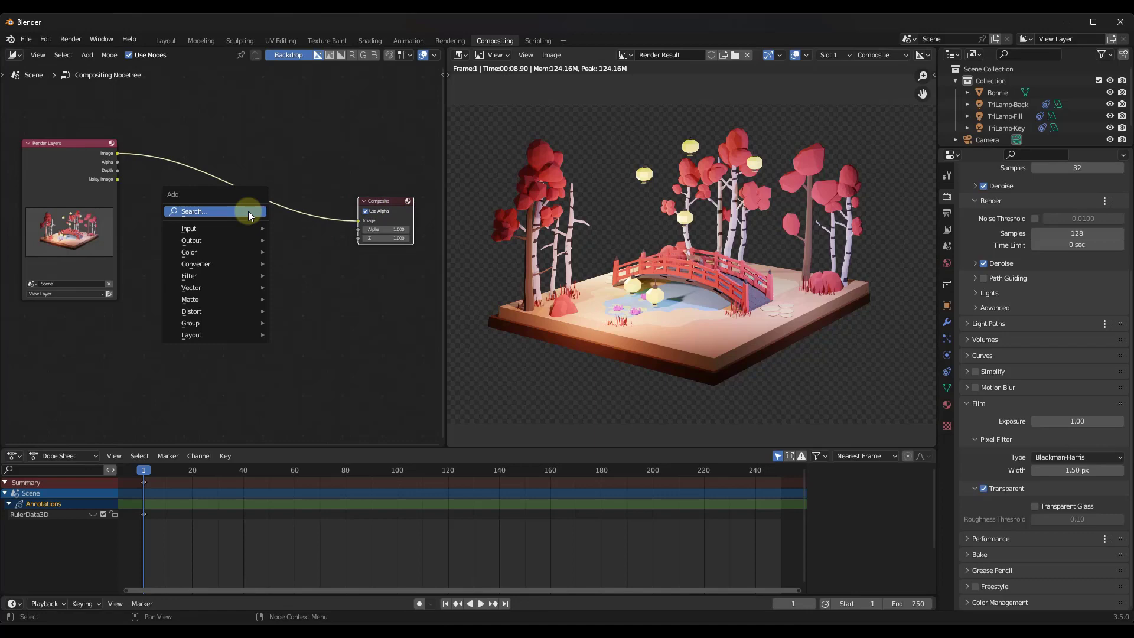
left_click(248, 211)
type("mix")
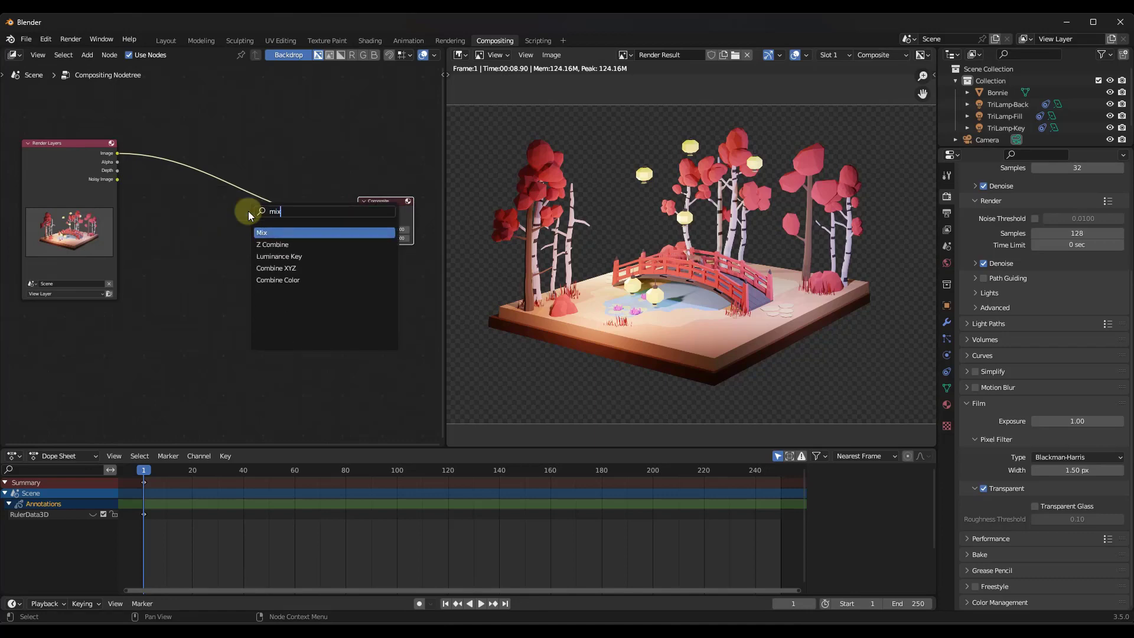
left_click(290, 232)
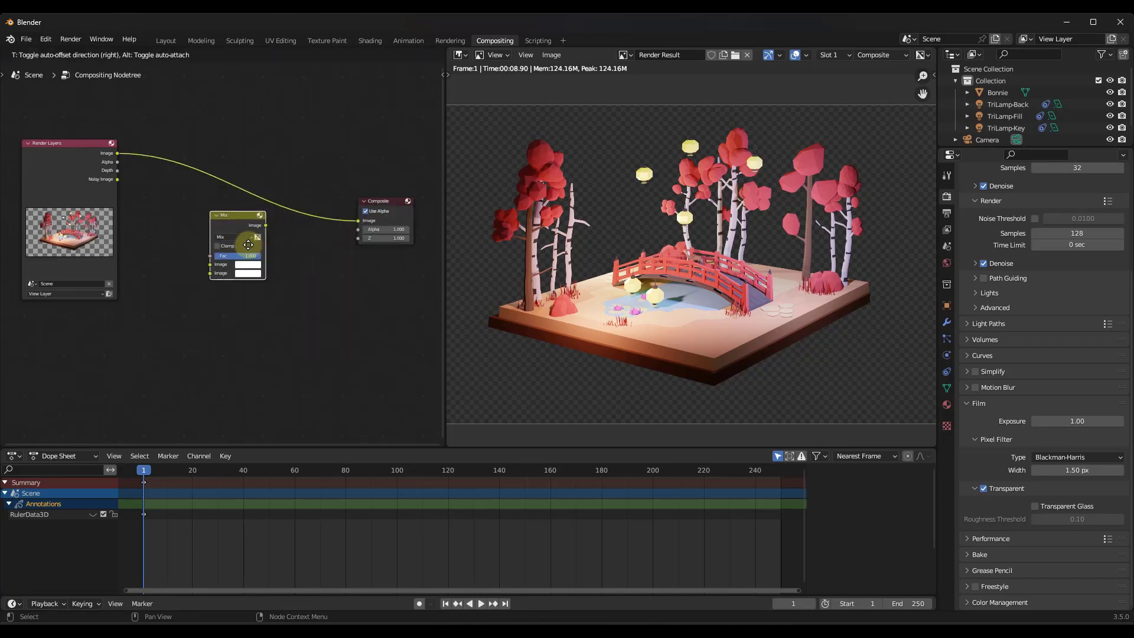
left_click(251, 243)
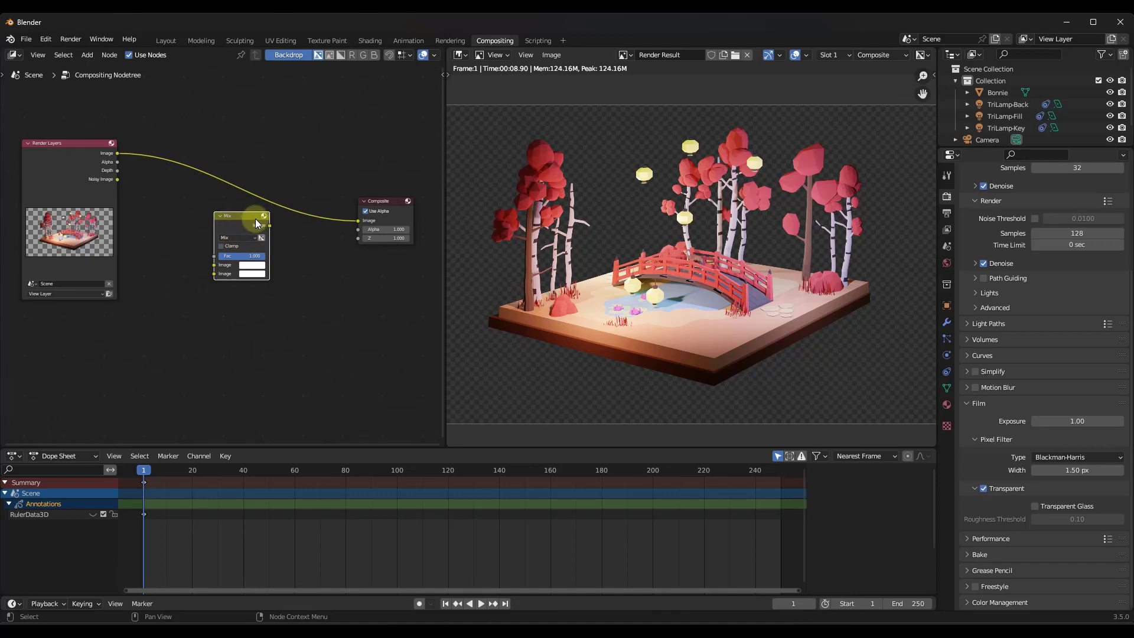
scroll(260, 242, "up", 2)
scroll(178, 207, "down", 1)
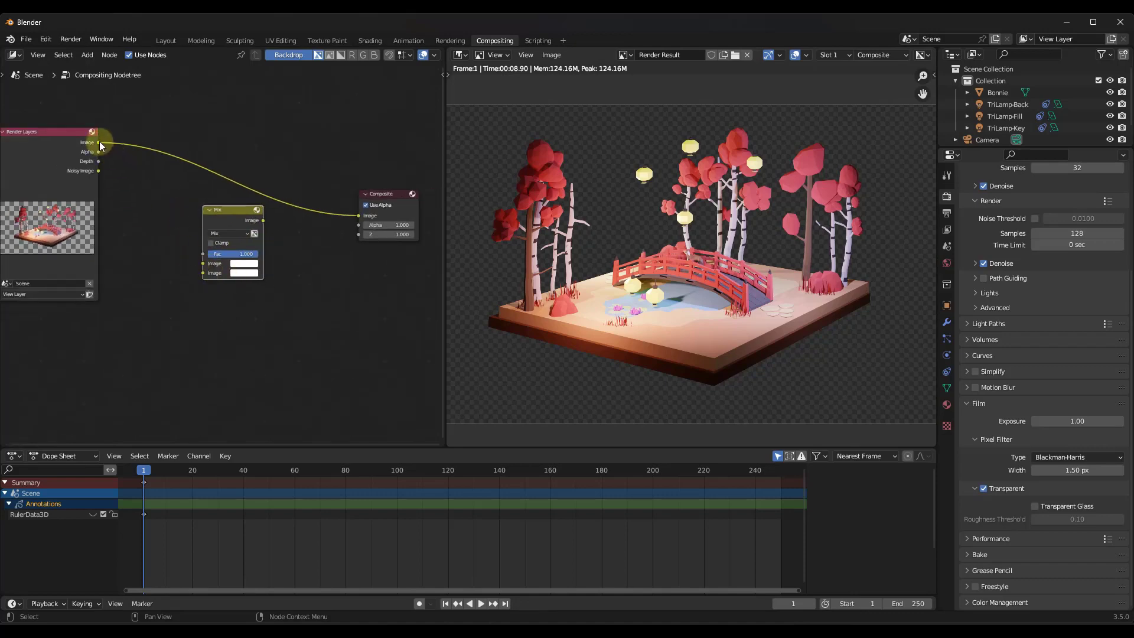
Feed the Render Layers image into the Mix node's second Image input and connect the Mix output to the Composite image
left_click_drag(99, 142, 203, 266)
left_click_drag(263, 221, 358, 216)
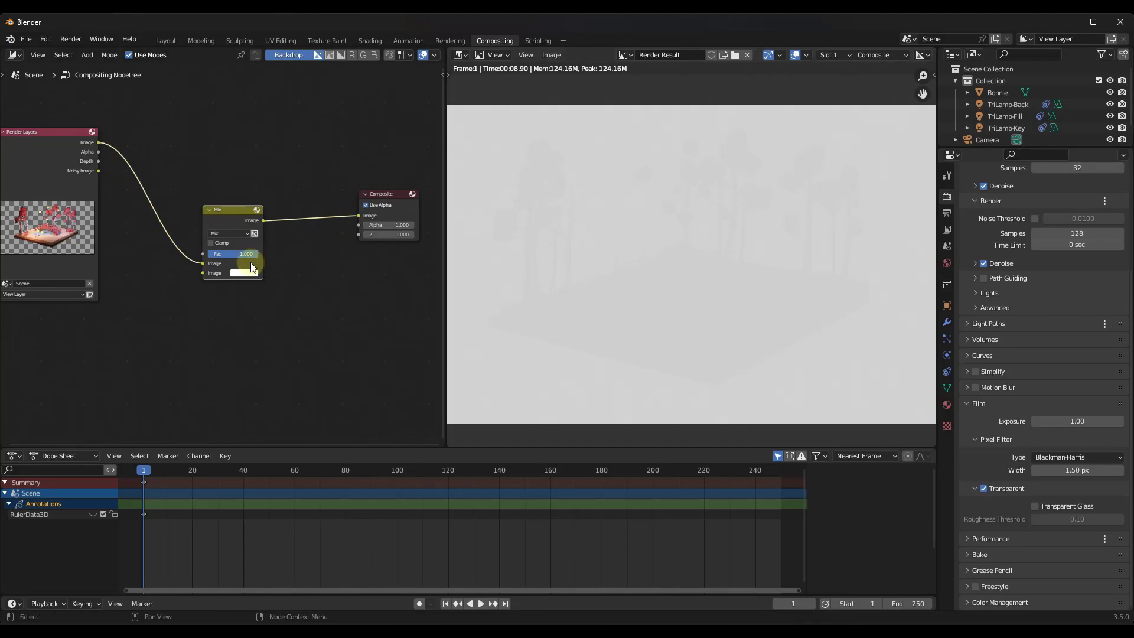
left_click_drag(248, 255, 542, 257)
left_click_drag(97, 142, 182, 203)
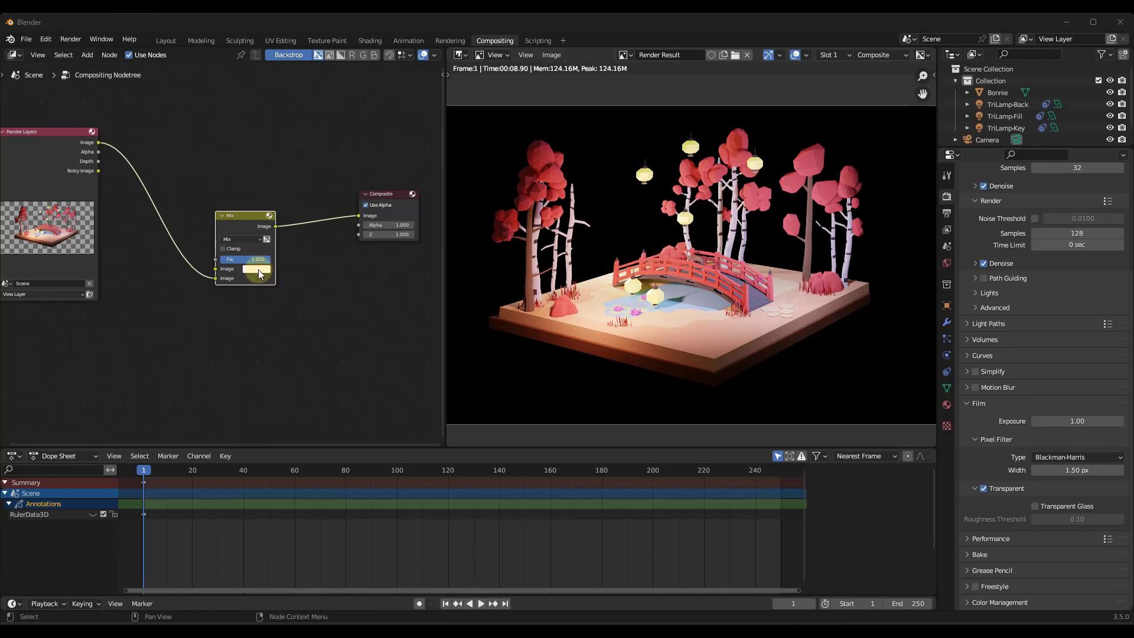
Set the Mix node's first Image colour to blue and connect the Render Layers Alpha to its Fac input
left_click(258, 269)
left_click_drag(282, 195, 296, 162)
left_click_drag(100, 152, 214, 258)
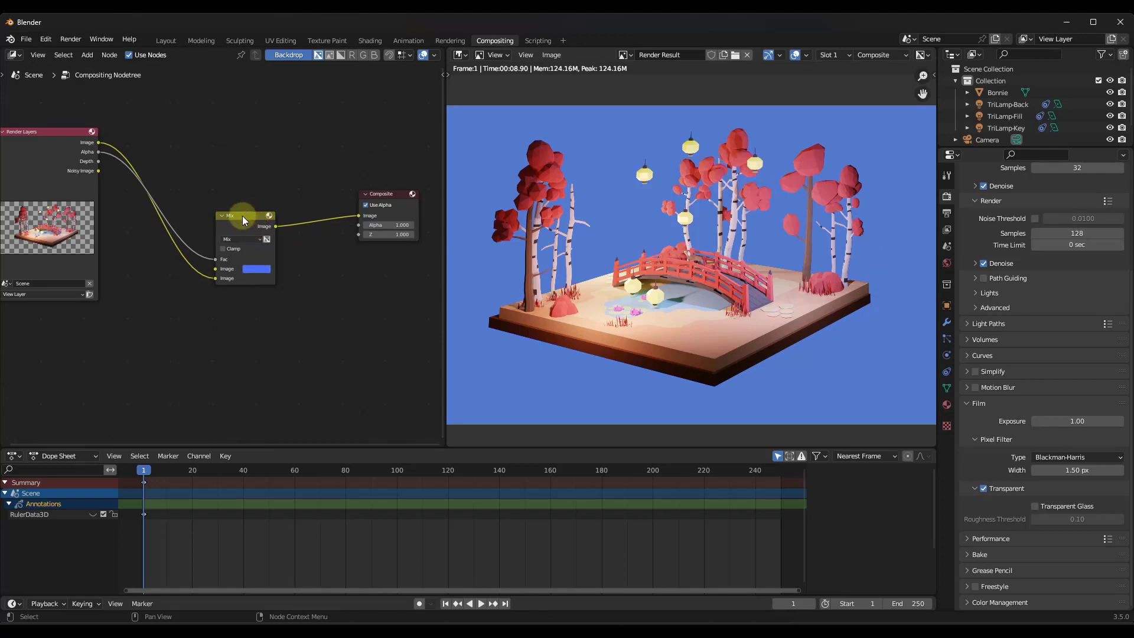
left_click_drag(242, 219, 263, 226)
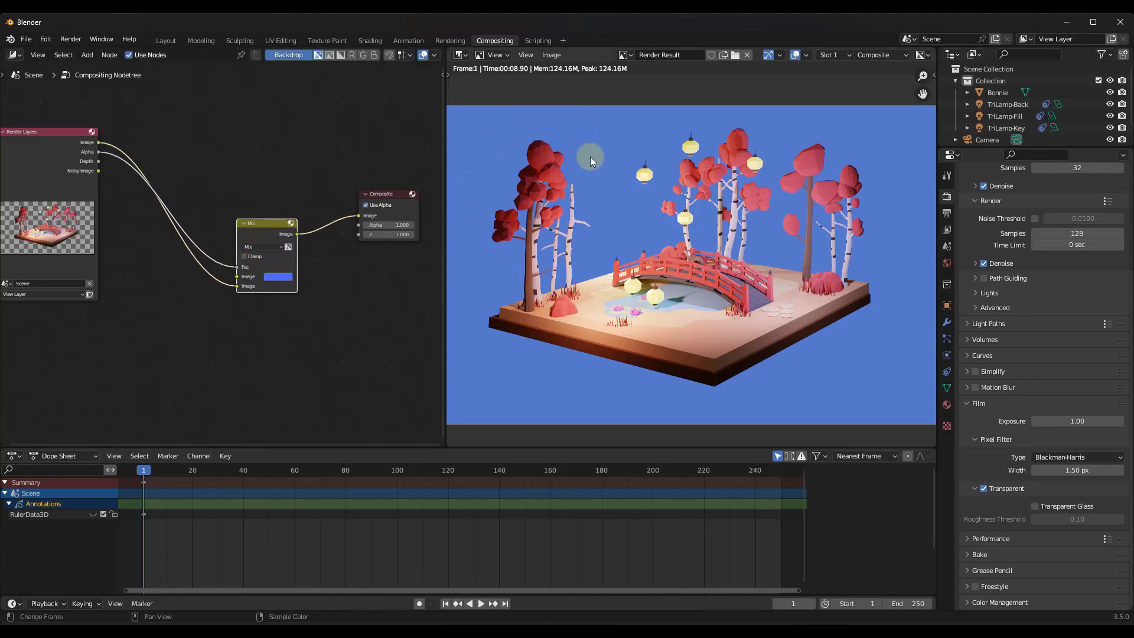
Try pink and green as the Mix node's background colour and settle on purple
left_click(271, 278)
left_click(301, 201)
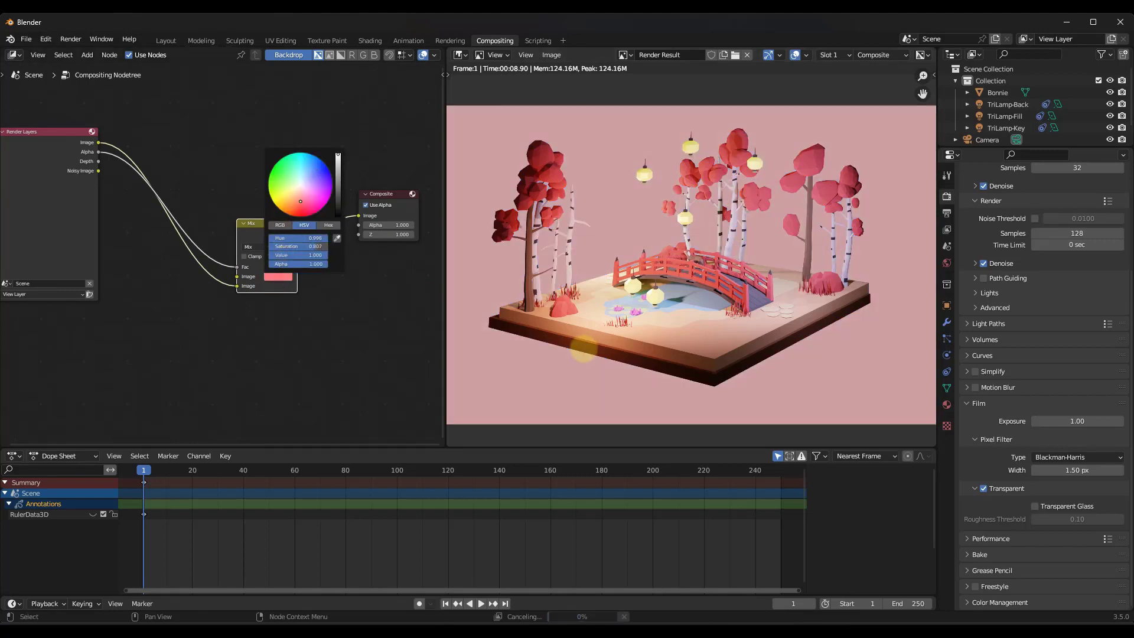
left_click(281, 174)
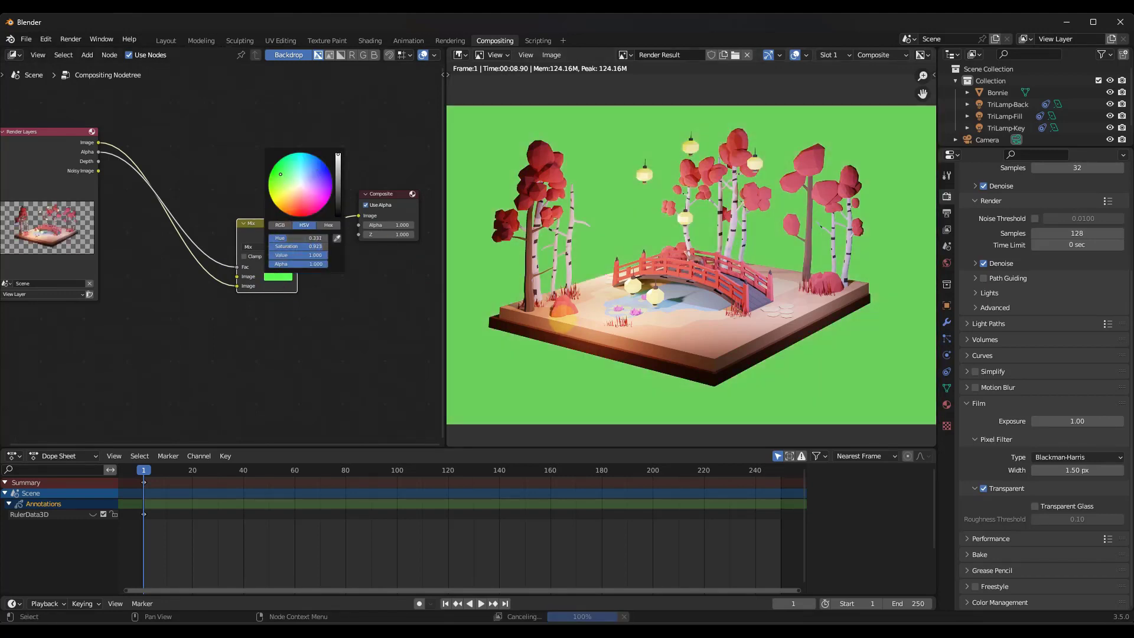
left_click_drag(281, 174, 317, 176)
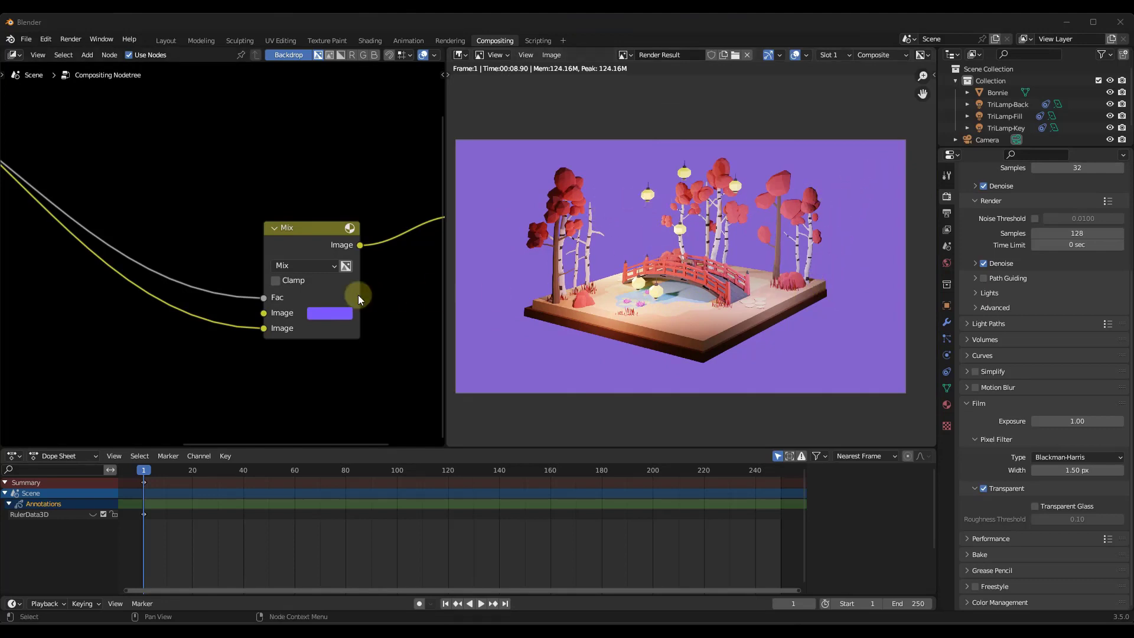
Add a Box Mask node in the empty space below the Render Layers and Mix nodes
scroll(365, 235, "down", 4)
middle_click_drag(320, 241, 327, 236)
middle_click_drag(250, 278, 253, 250)
key("shift+a")
left_click(247, 250)
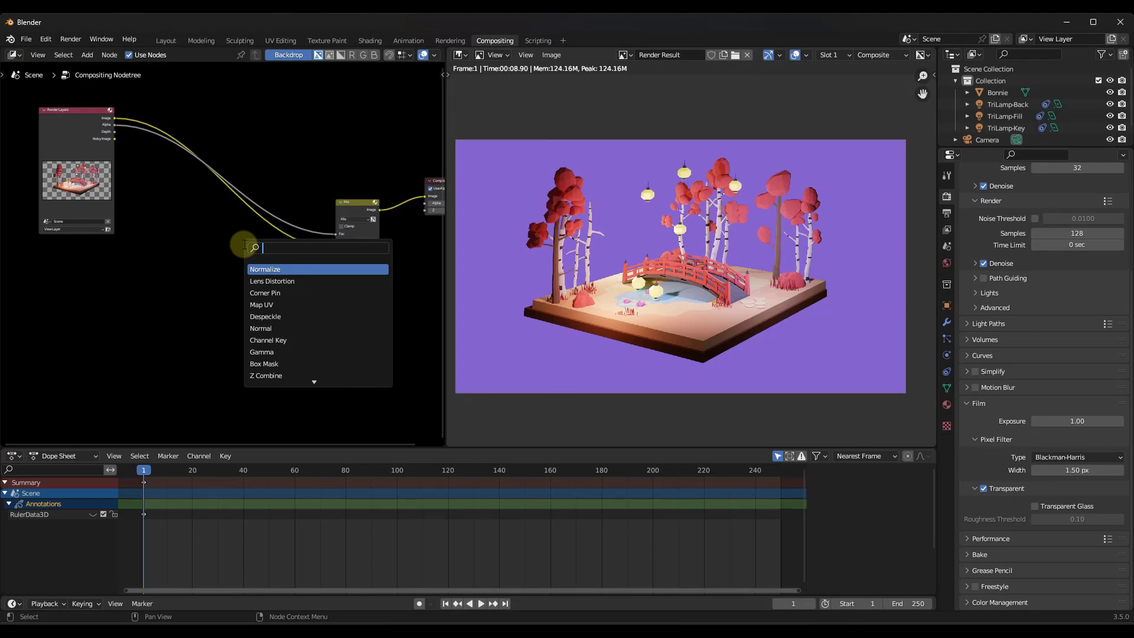
type("mas")
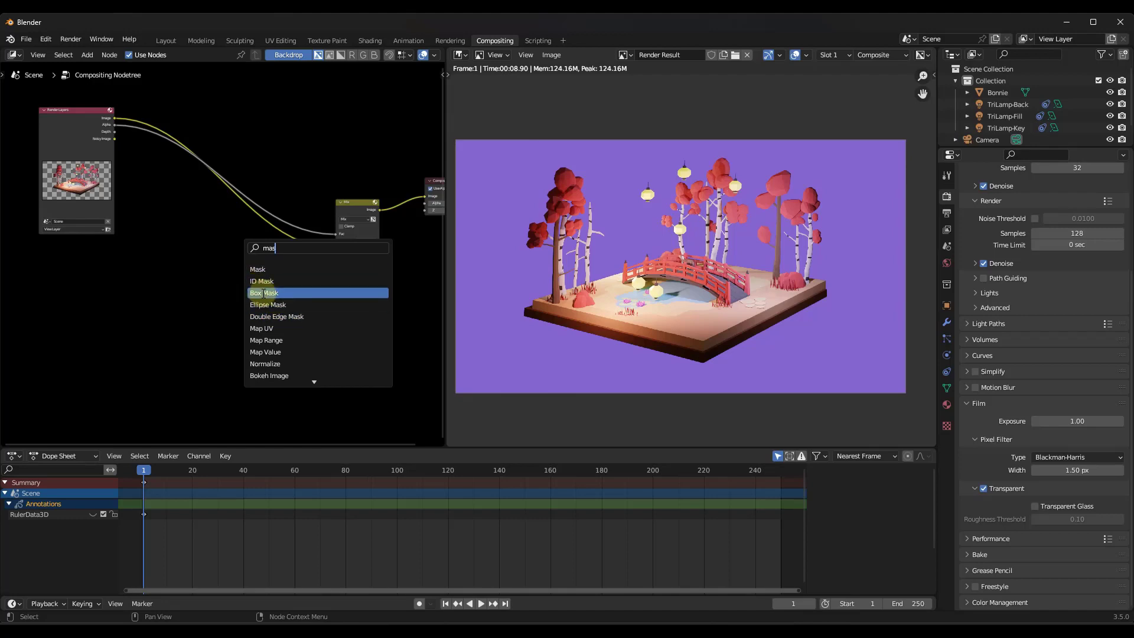
left_click(263, 294)
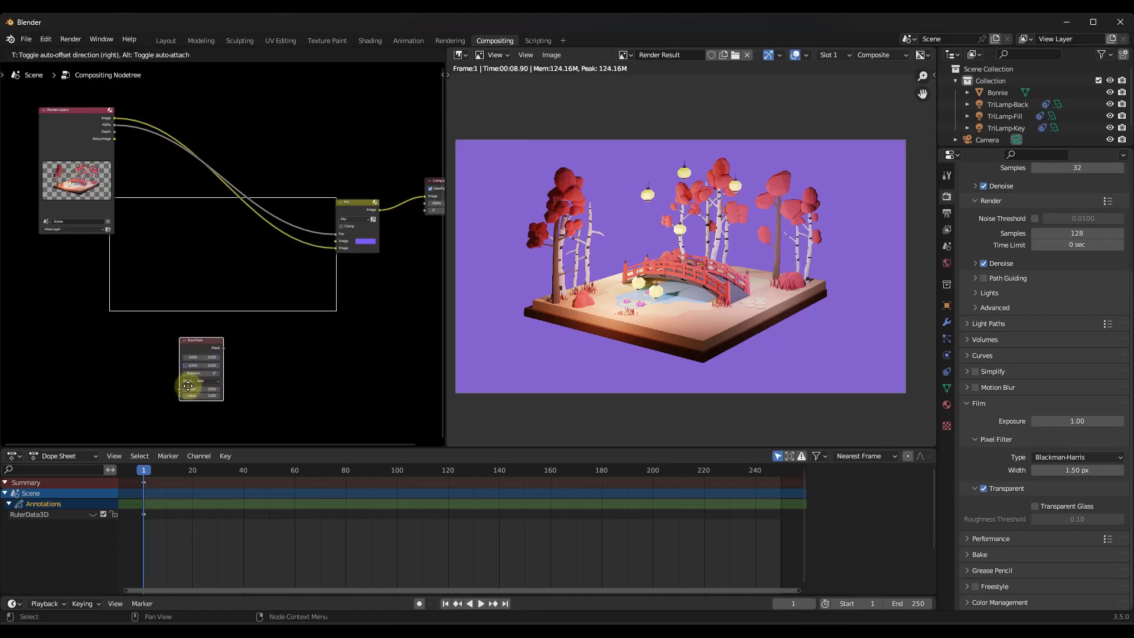
left_click(161, 377)
Add a Viewer node fed by the Box Mask output, and move the Box Mask clear of the backdrop preview
scroll(161, 370, "up", 4)
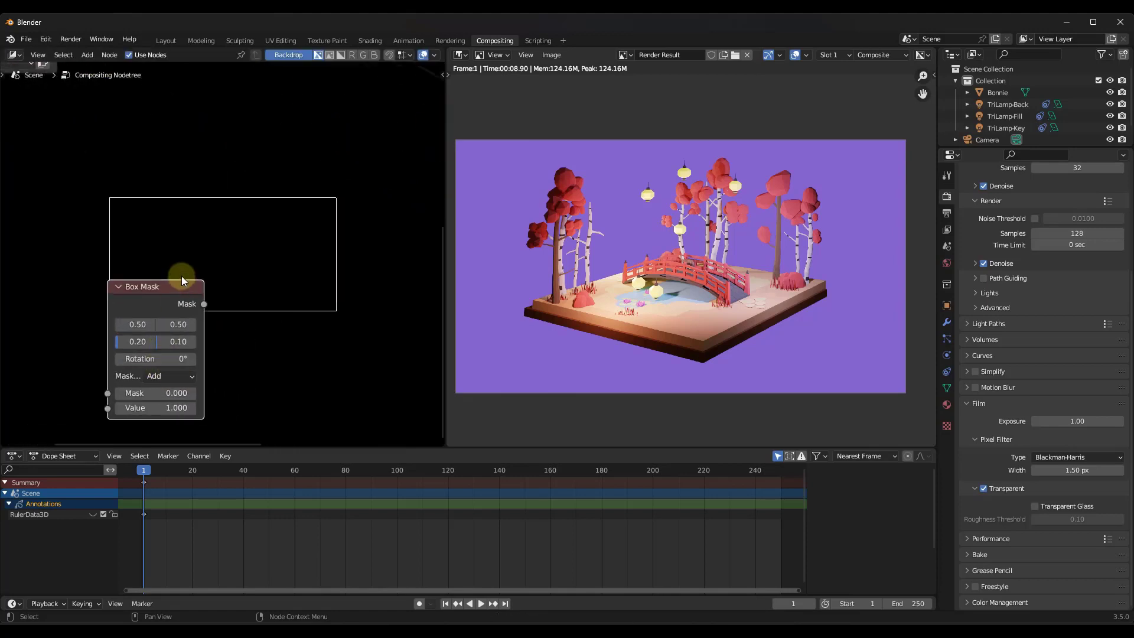
scroll(181, 281, "down", 3)
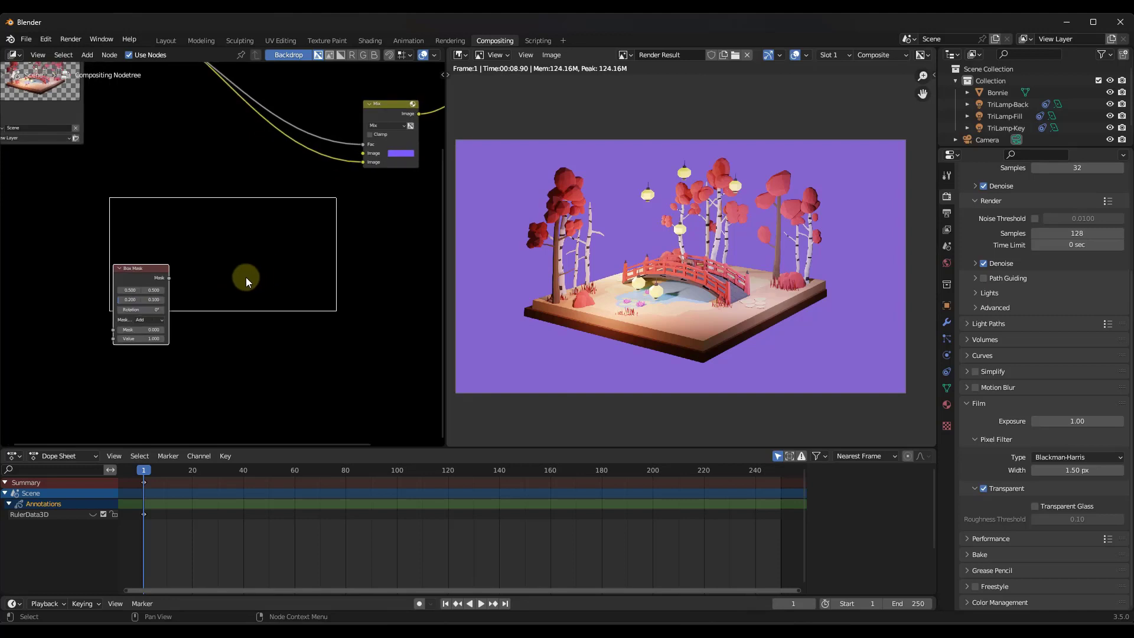
scroll(246, 278, "down", 1)
key("shift+a")
type("v")
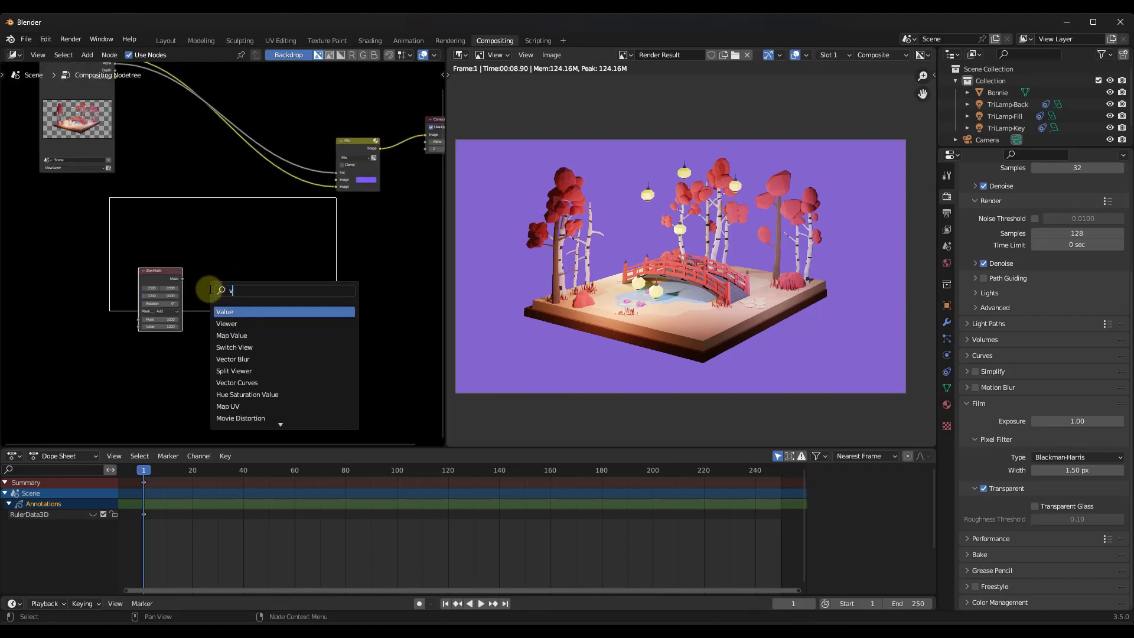
type("iew")
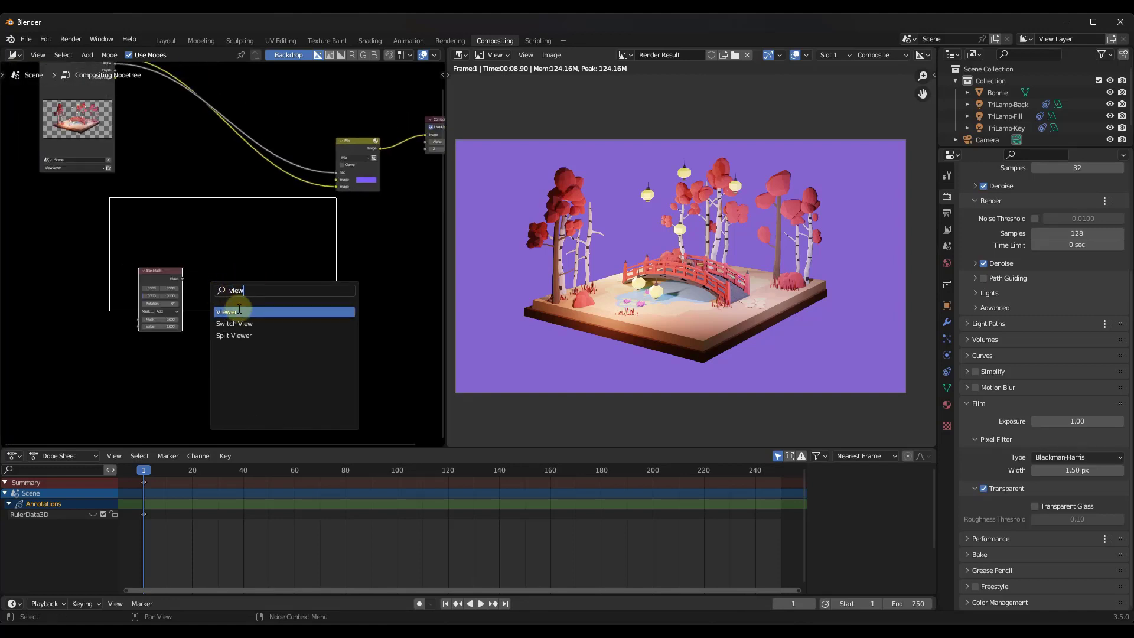
key("Return")
left_click(348, 294)
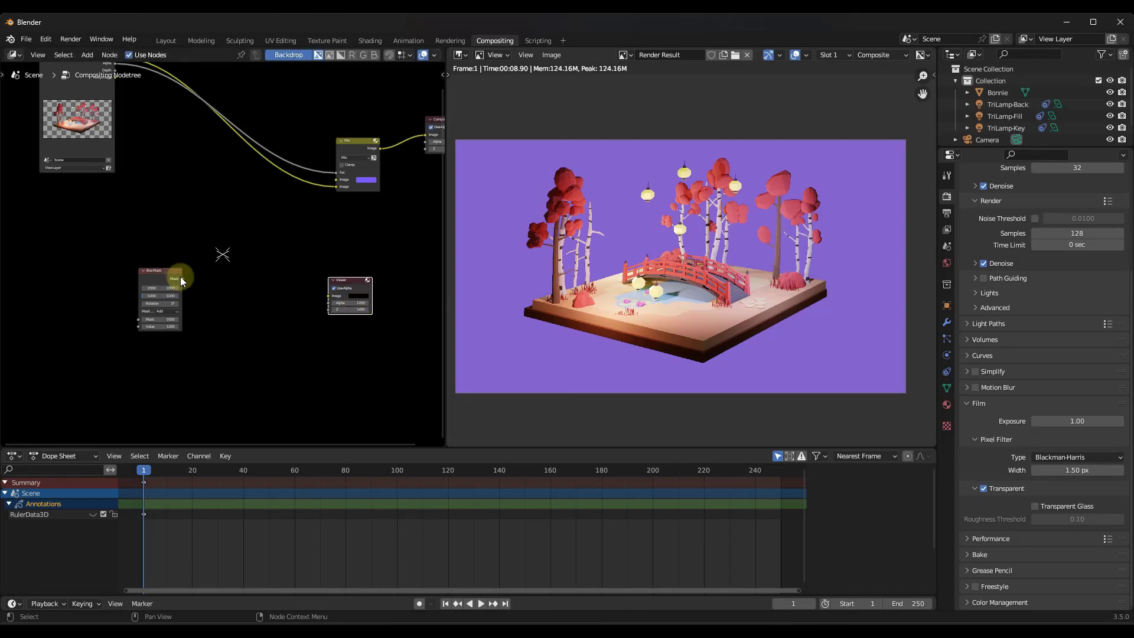
left_click_drag(182, 279, 328, 295)
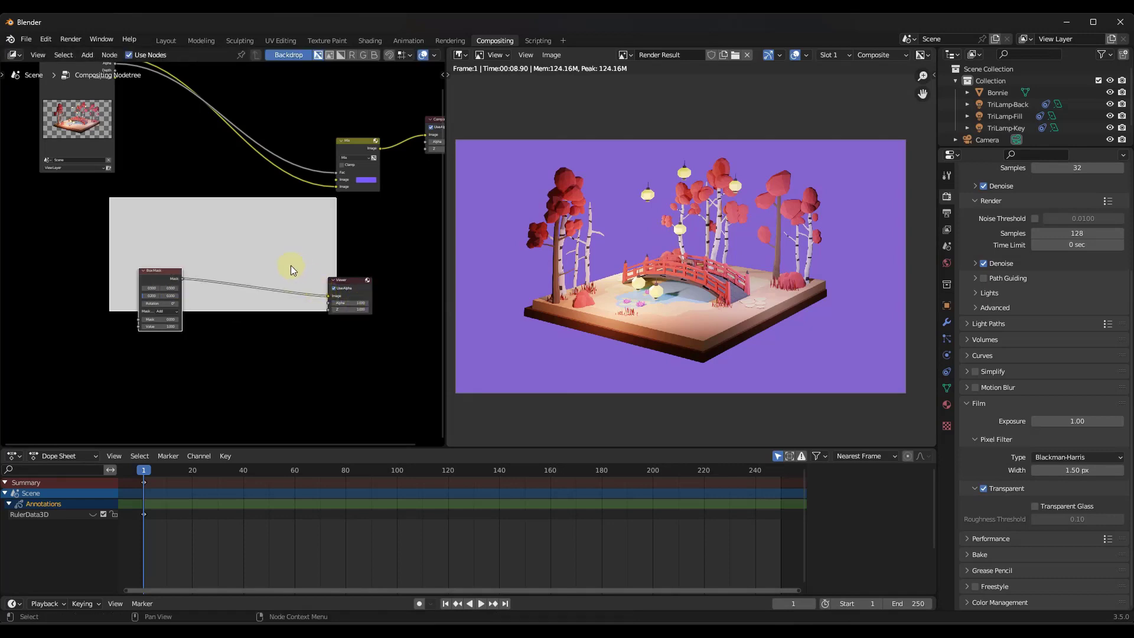
left_click_drag(152, 270, 92, 323)
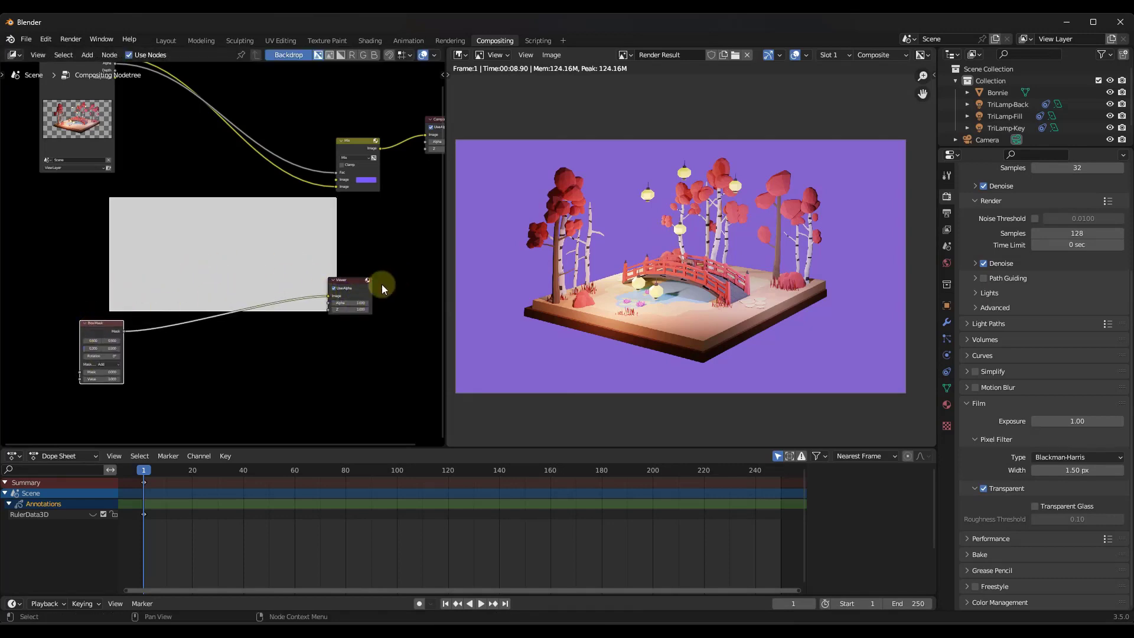
left_click(370, 286)
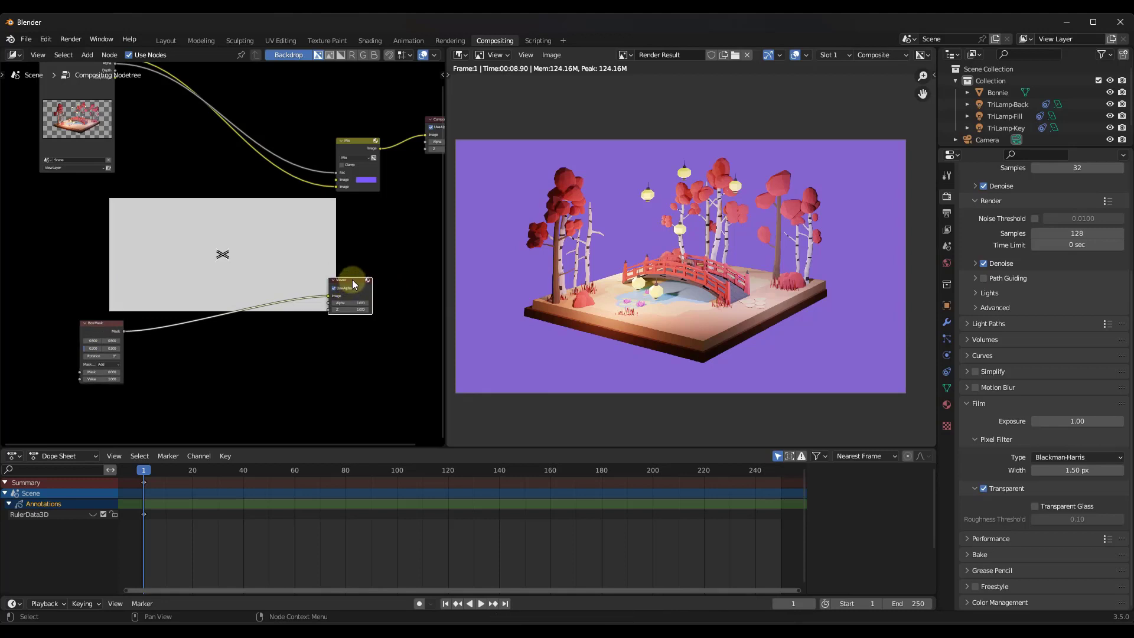
Test the Box Mask position with Y at 0.4 and X at 0.4, restoring each to 0.5
scroll(84, 346, "up", 2)
scroll(104, 349, "up", 3)
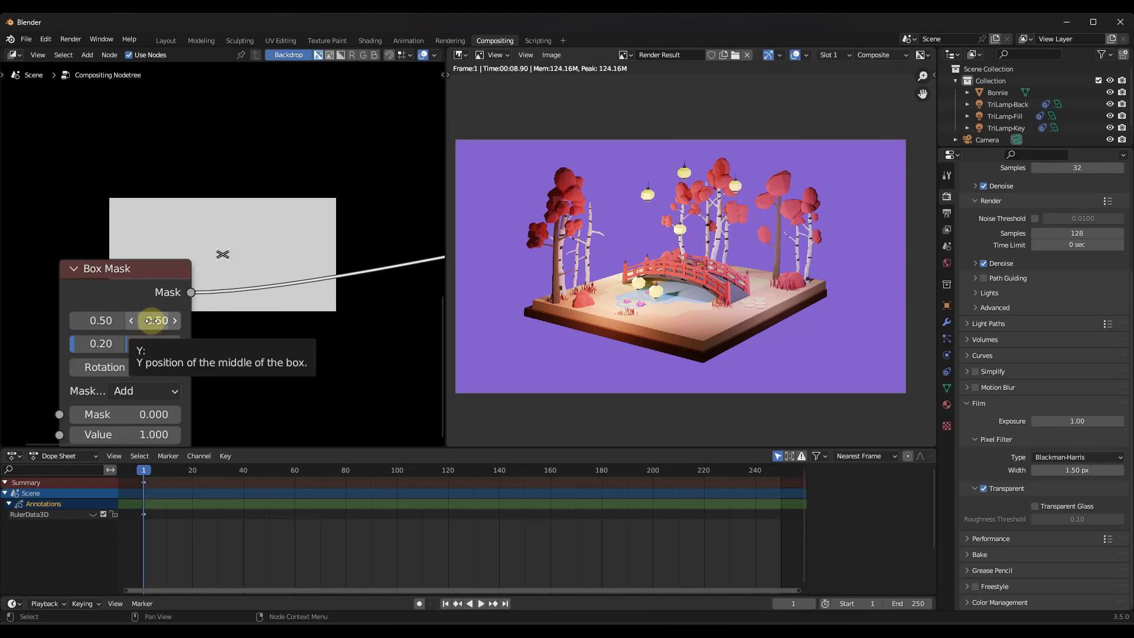
left_click_drag(160, 321, 434, 321)
key("ctrl+z")
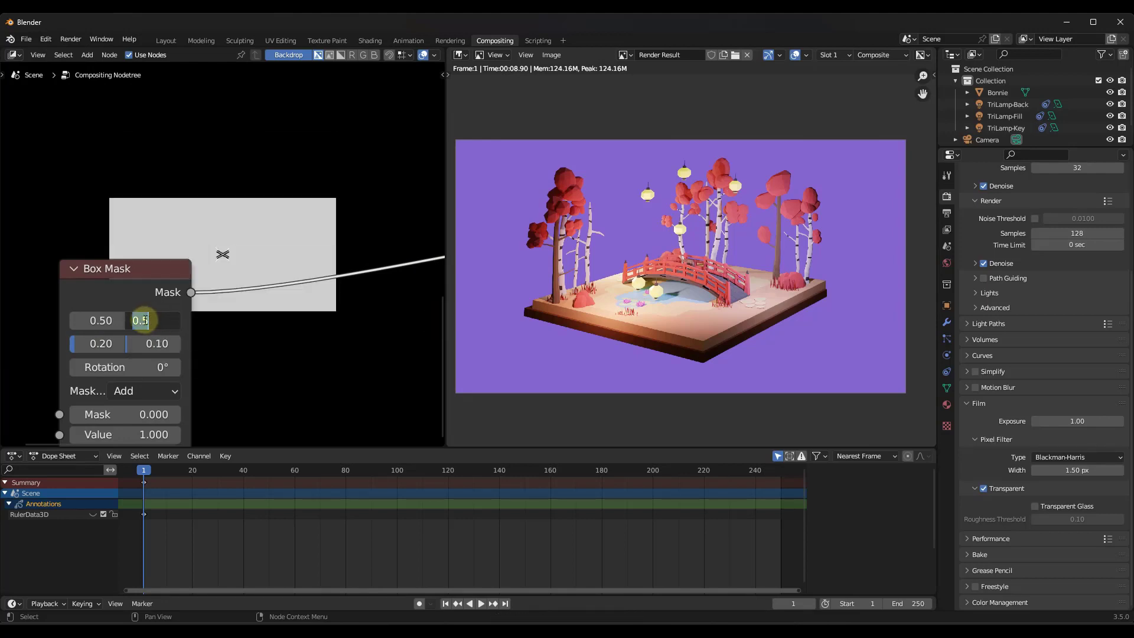
left_click(148, 320)
type("0.4")
key("Return")
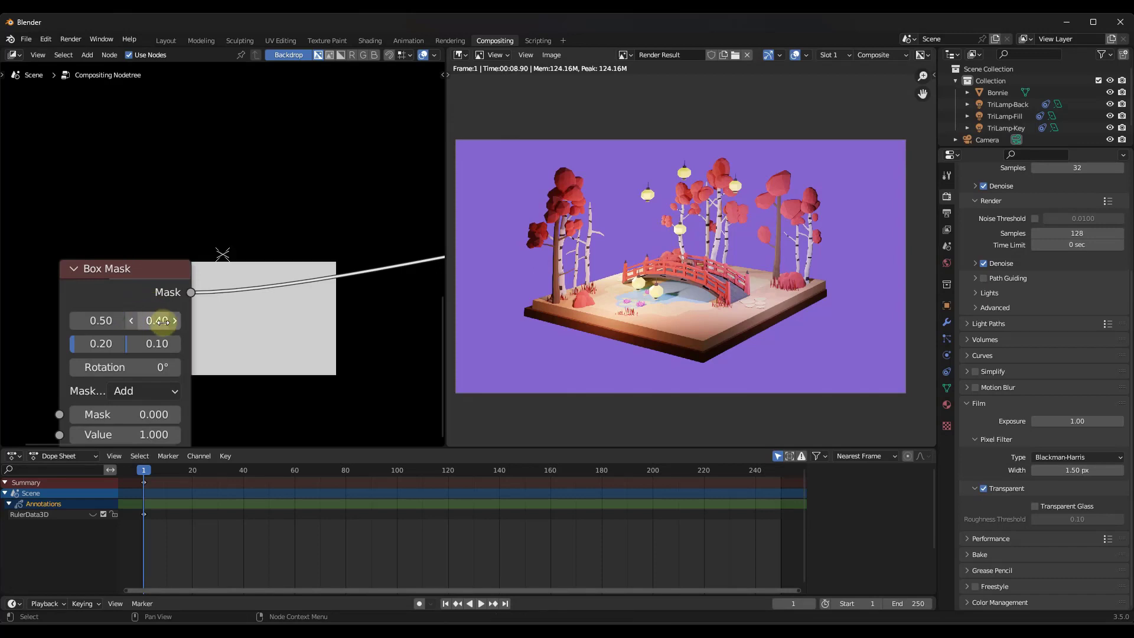
left_click(174, 320)
left_click(78, 322)
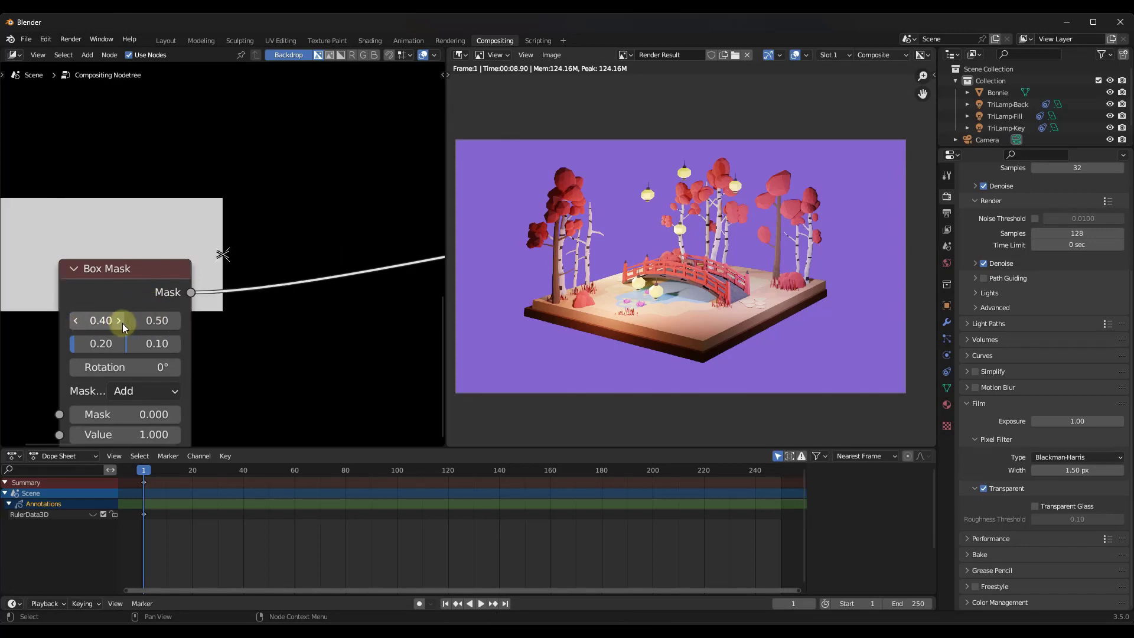
left_click(121, 322)
Set both the width and height of the Box Mask to 0.25
left_click_drag(79, 344, 133, 344)
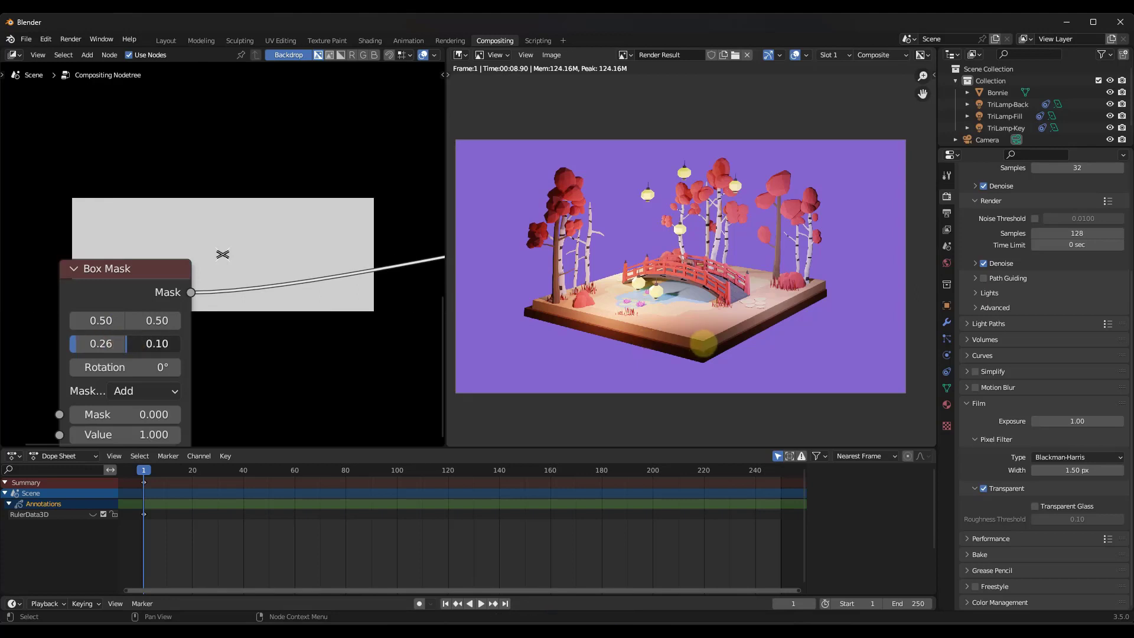
left_click(131, 343)
type(".")
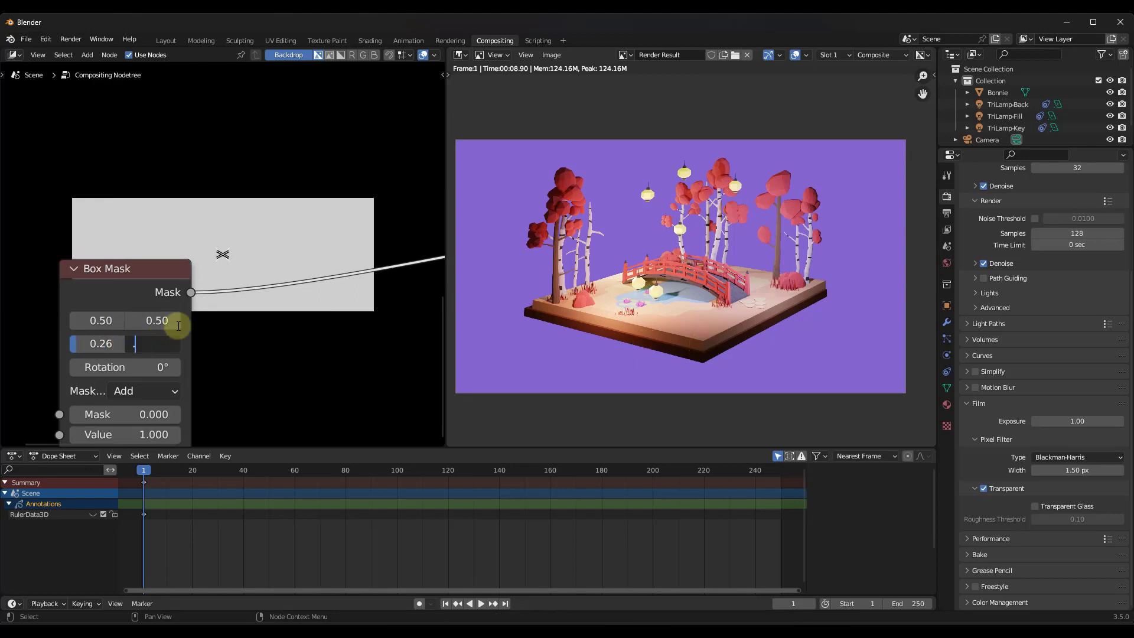
type("25")
key("Return")
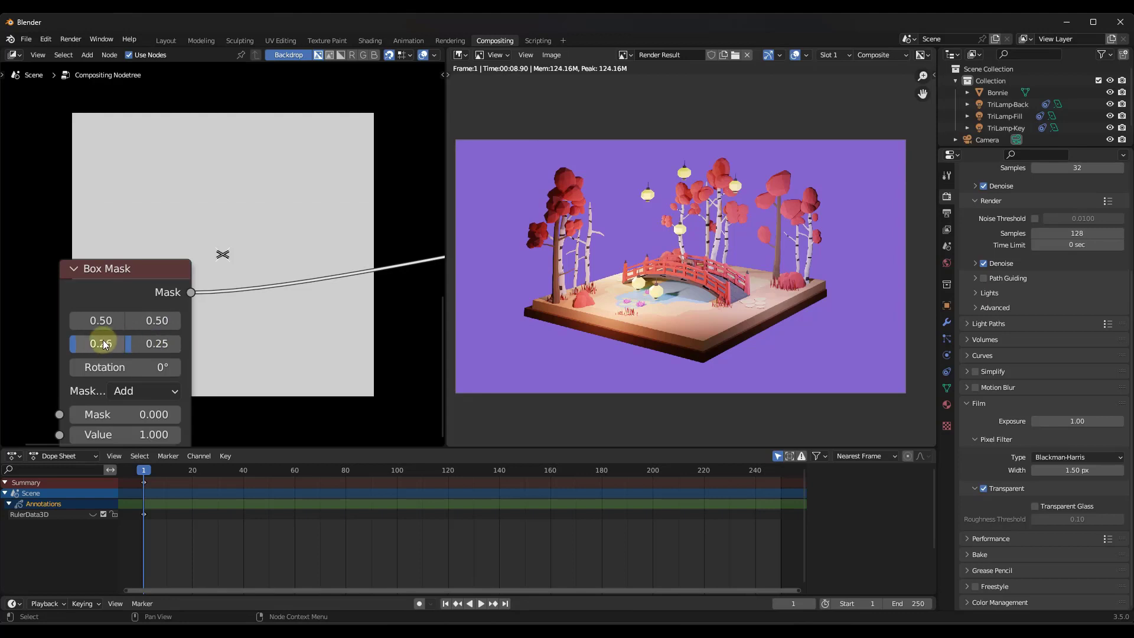
left_click(104, 345)
type(".25")
key("Return")
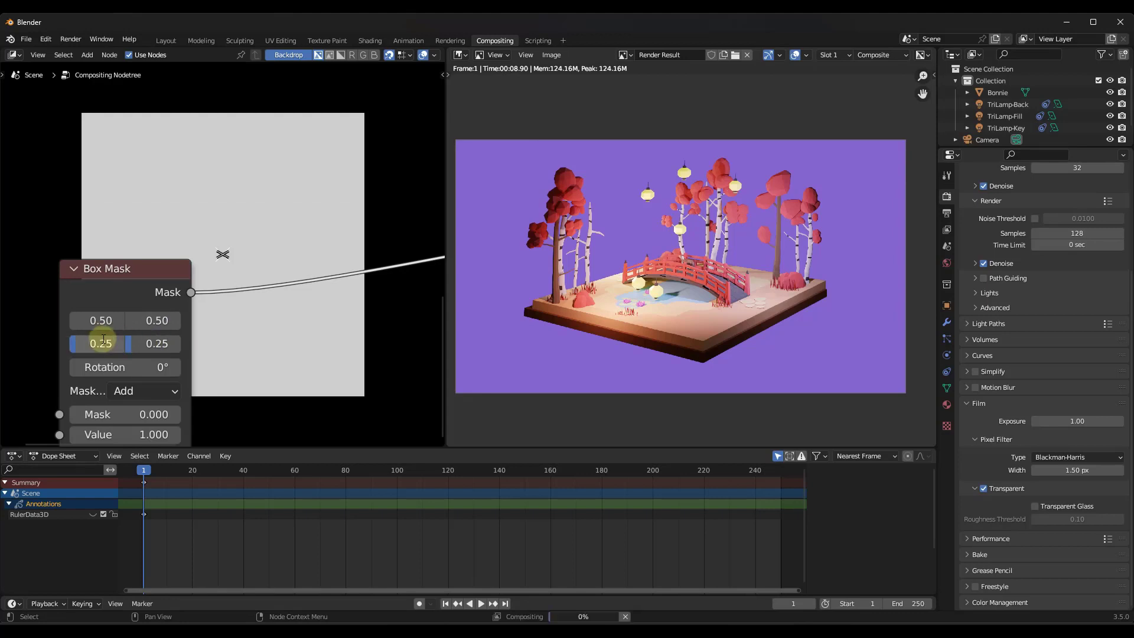
Move the Box Mask node farther from the Viewer to leave room along their link
scroll(271, 251, "down", 1)
scroll(172, 272, "down", 3)
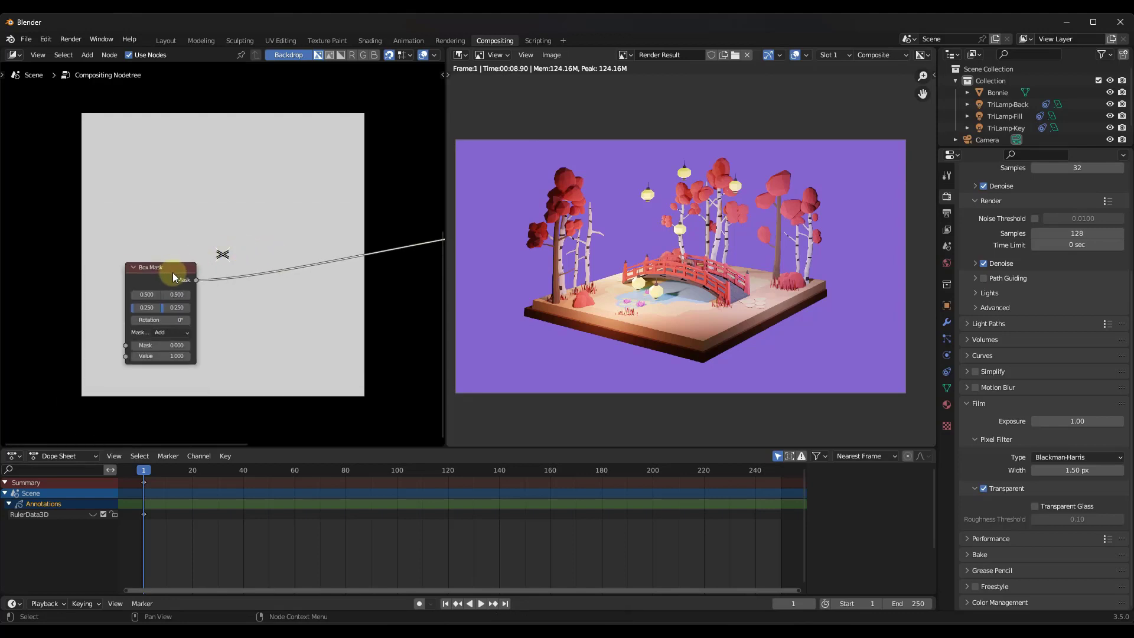
scroll(130, 296, "up", 2)
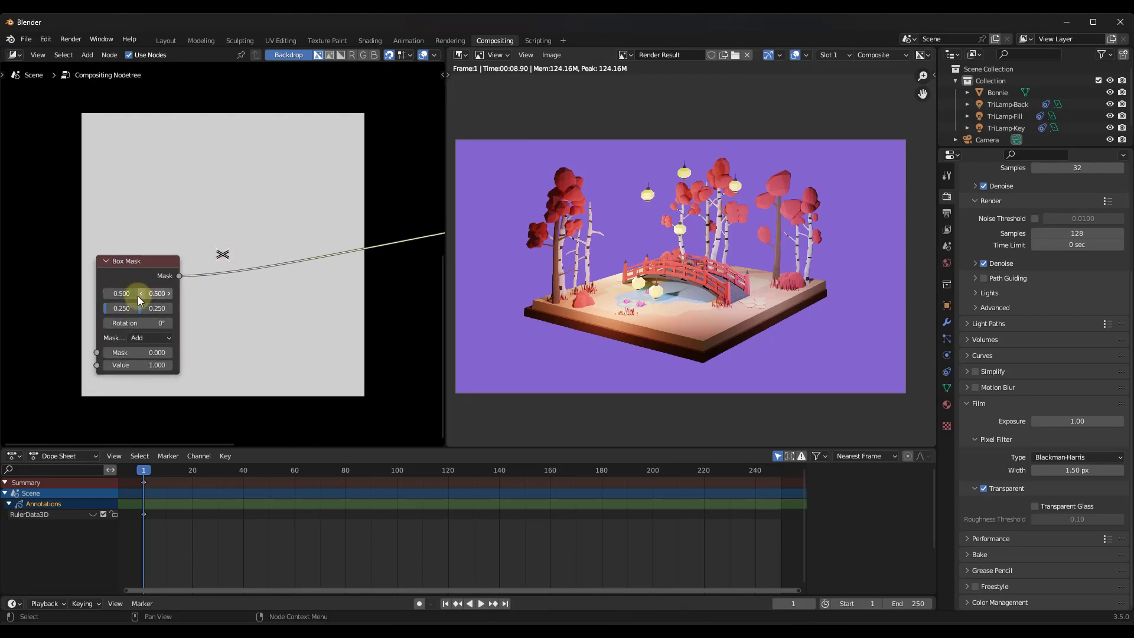
left_click_drag(136, 263, 77, 269)
scroll(158, 255, "down", 4)
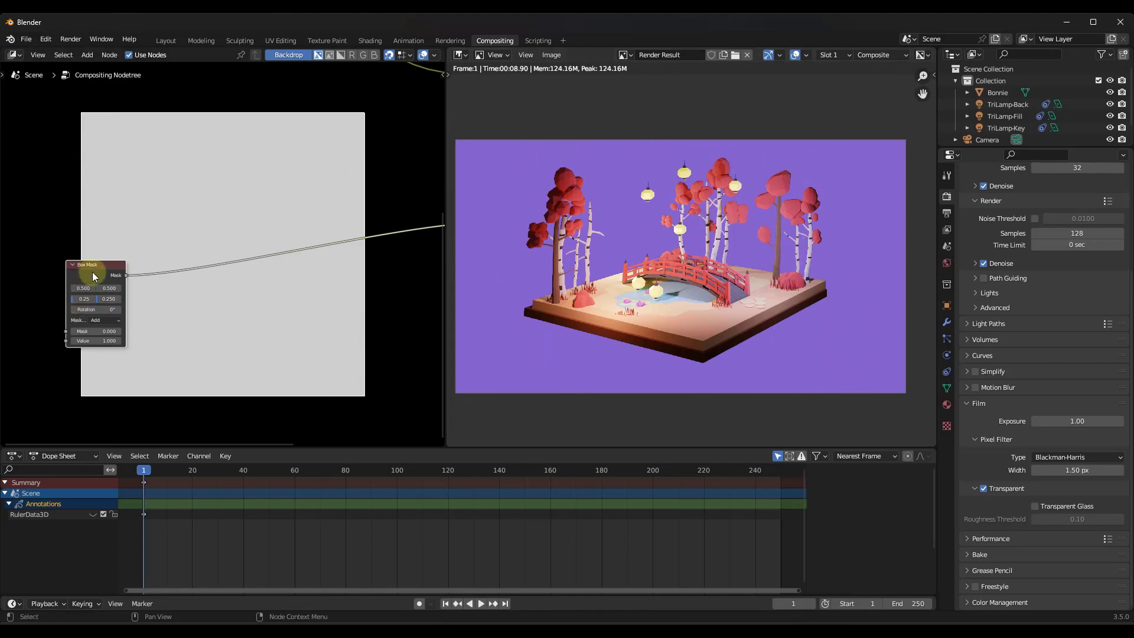
left_click_drag(101, 265, 100, 257)
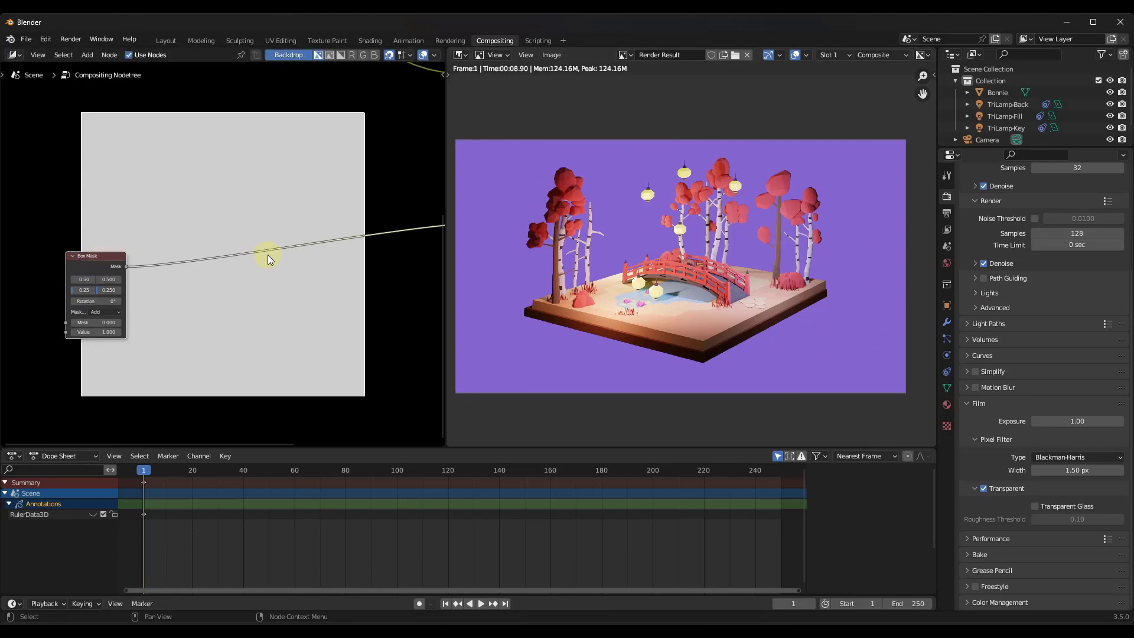
Add a Blur node and insert it into the link between the Box Mask and the Viewer
key("shift+a")
left_click(268, 255)
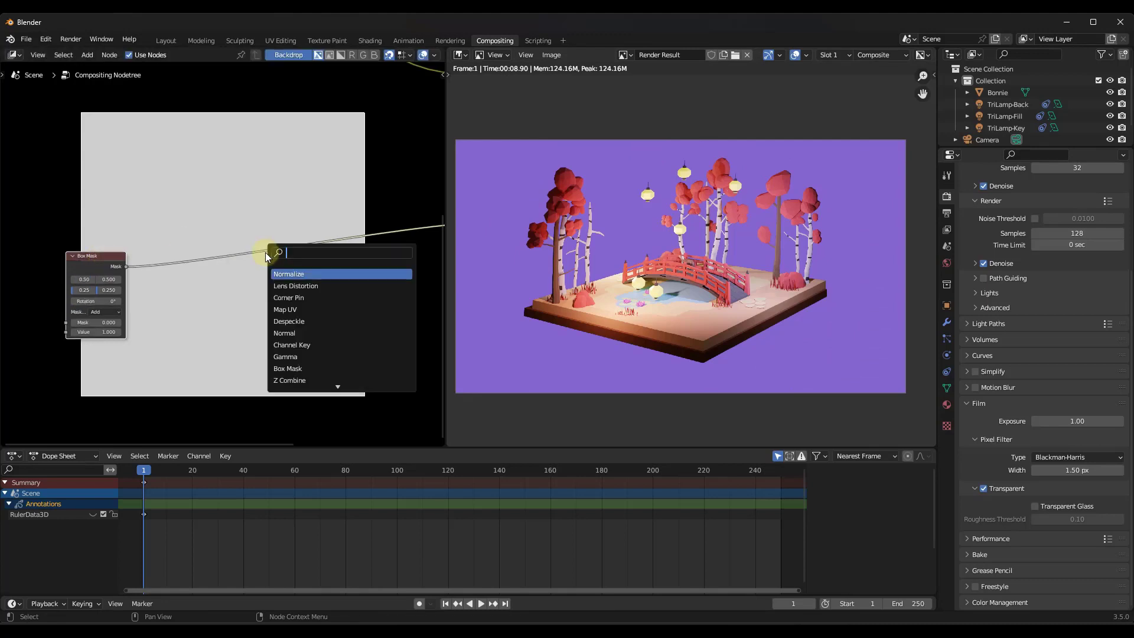
type("grad")
key("BackSpace")
key("BackSpace")
key("BackSpace")
key("BackSpace")
key("BackSpace")
type("blue")
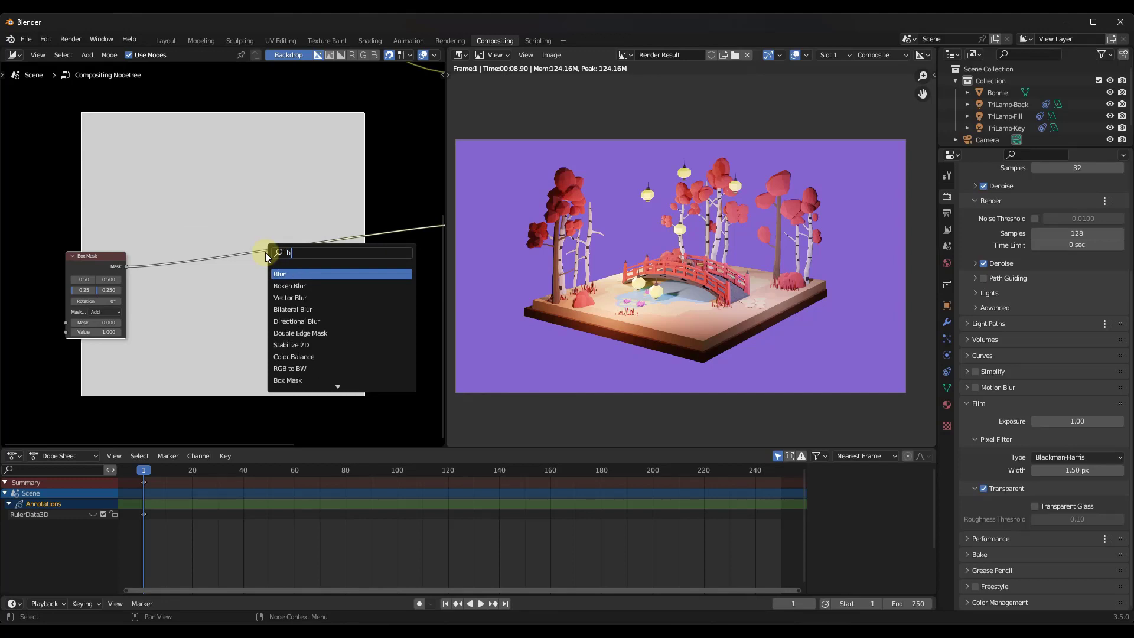
left_click(299, 275)
left_click(272, 221)
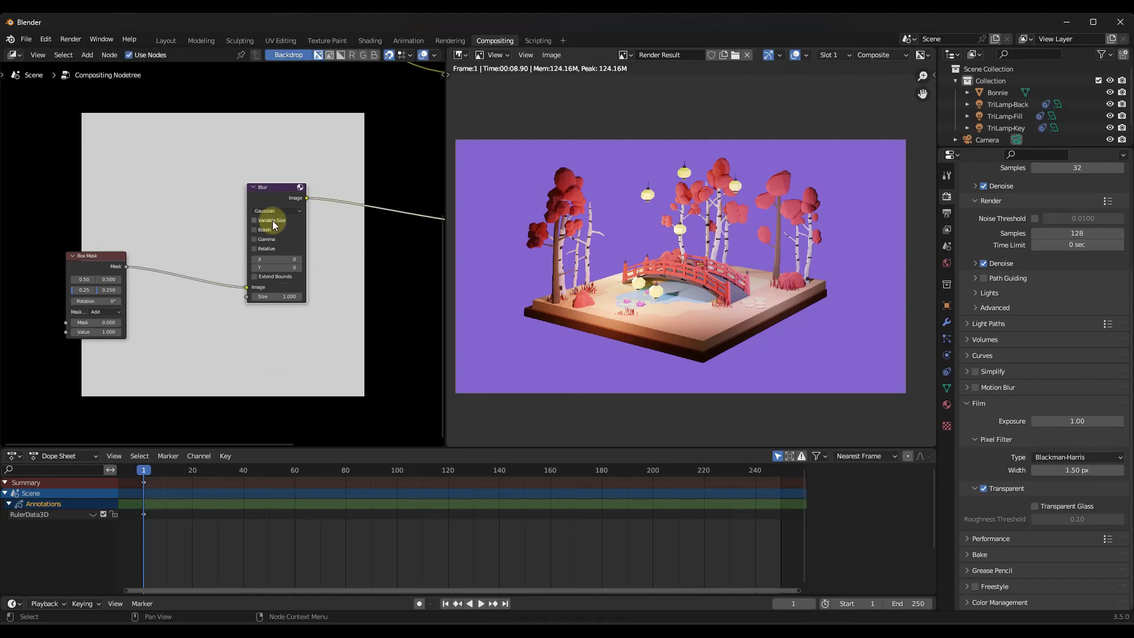
left_click_drag(274, 192, 296, 203)
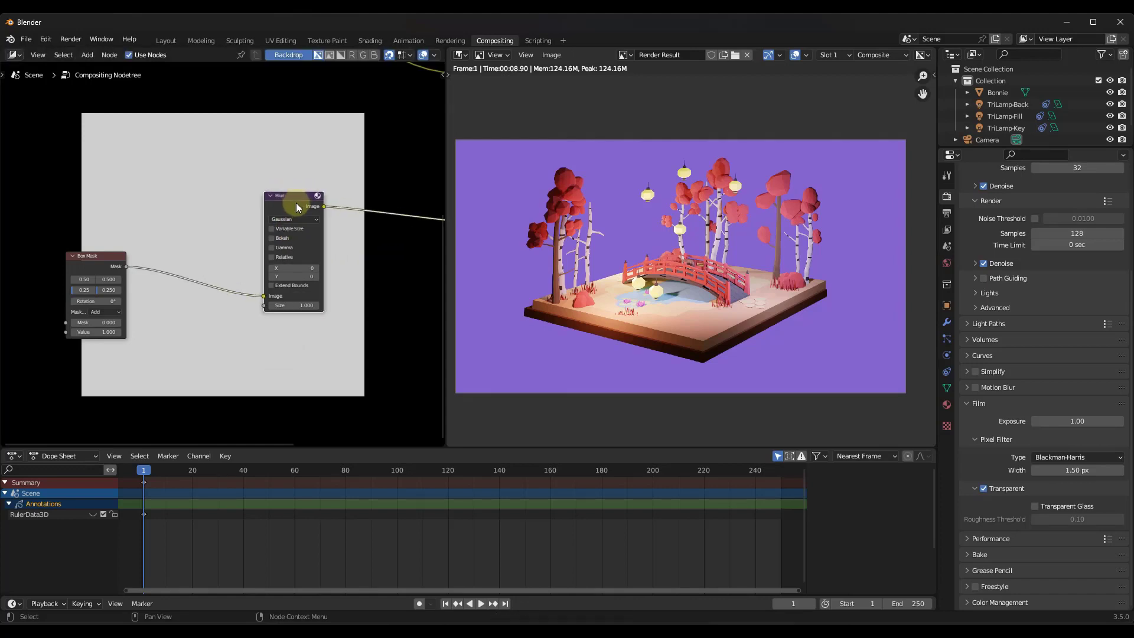
scroll(284, 224, "up", 4)
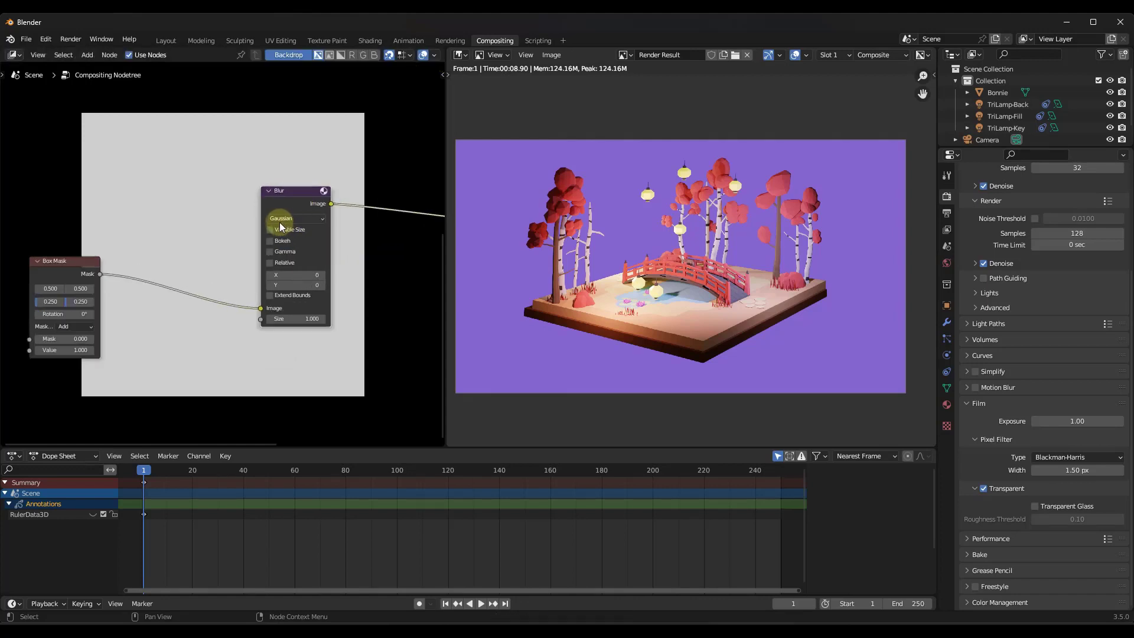
Set the Blur node's filter type to Fast Gaussian and its X and Y sizes to 35
left_click(272, 211)
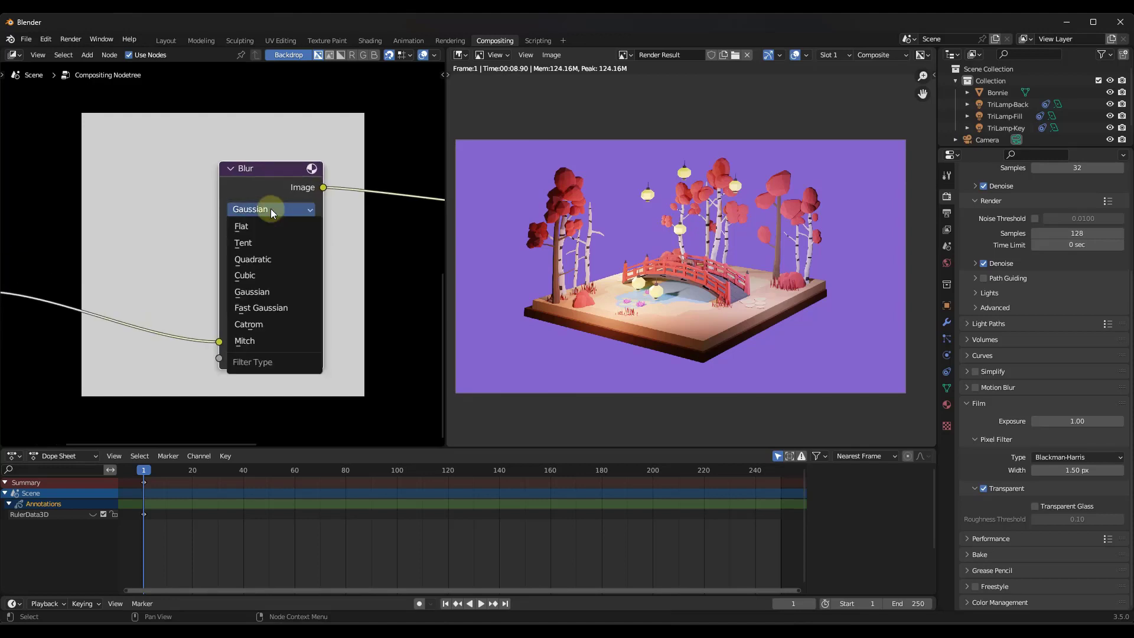
left_click(267, 310)
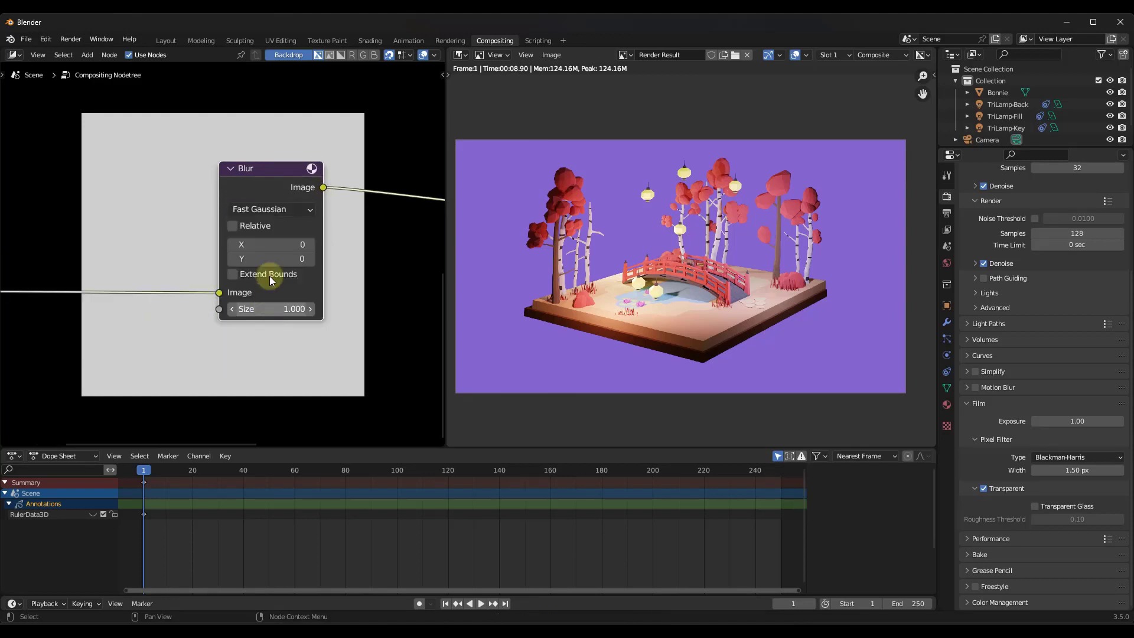
left_click_drag(255, 242, 559, 263)
left_click(261, 263)
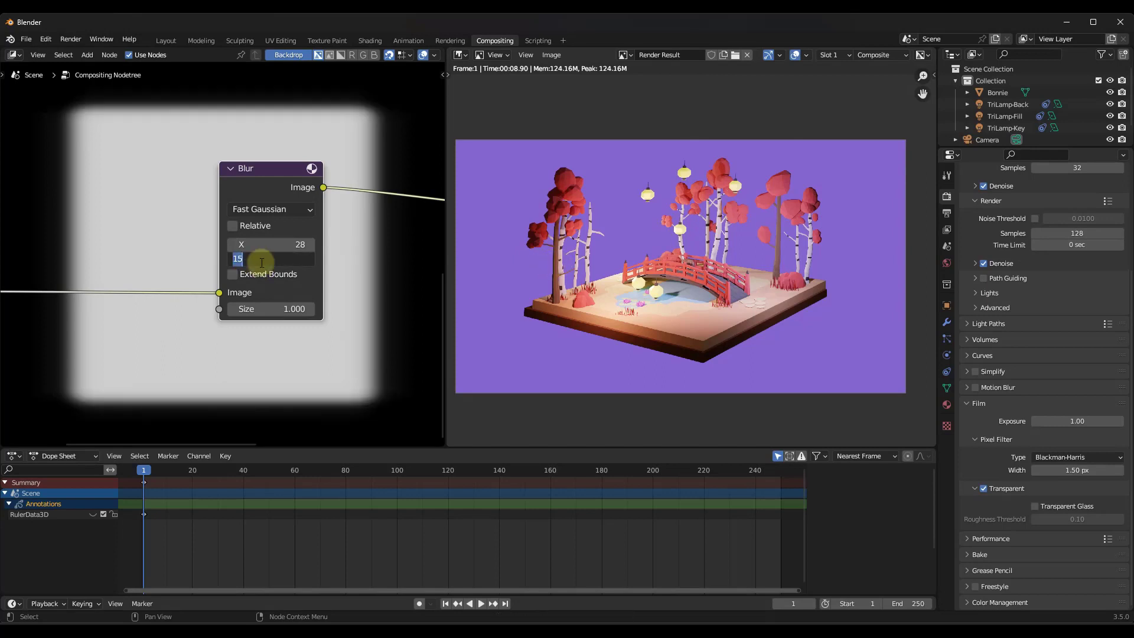
key("shift+Tab")
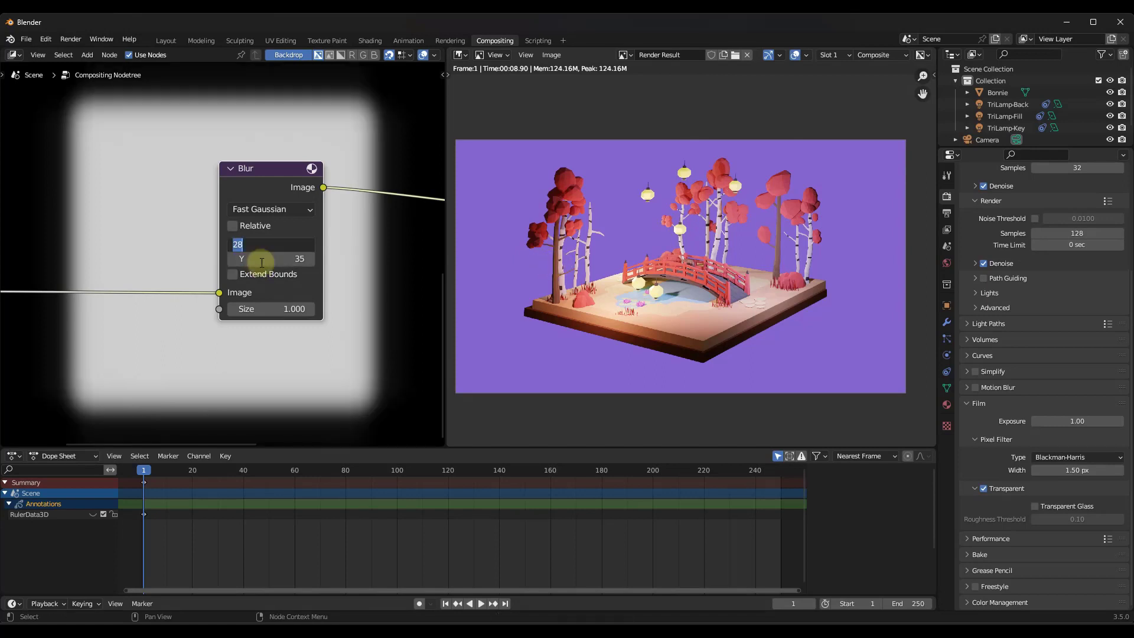
type("35")
key("Return")
Set both the width and height of the Box Mask to 0.1
scroll(133, 269, "down", 2)
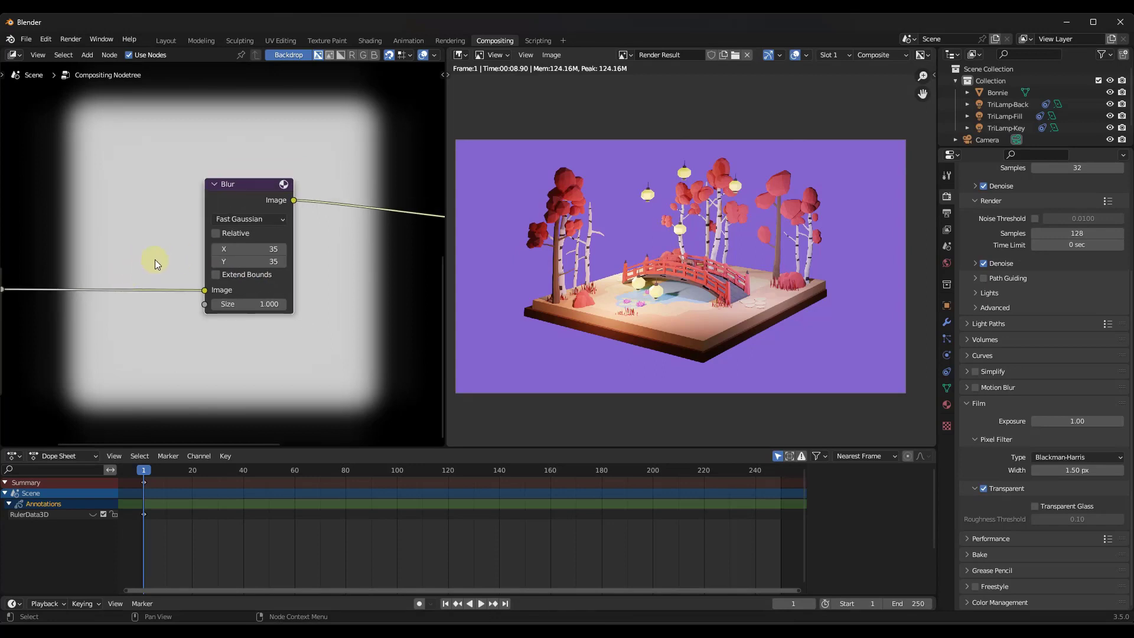
scroll(20, 304, "down", 3)
middle_click_drag(30, 303, 141, 316)
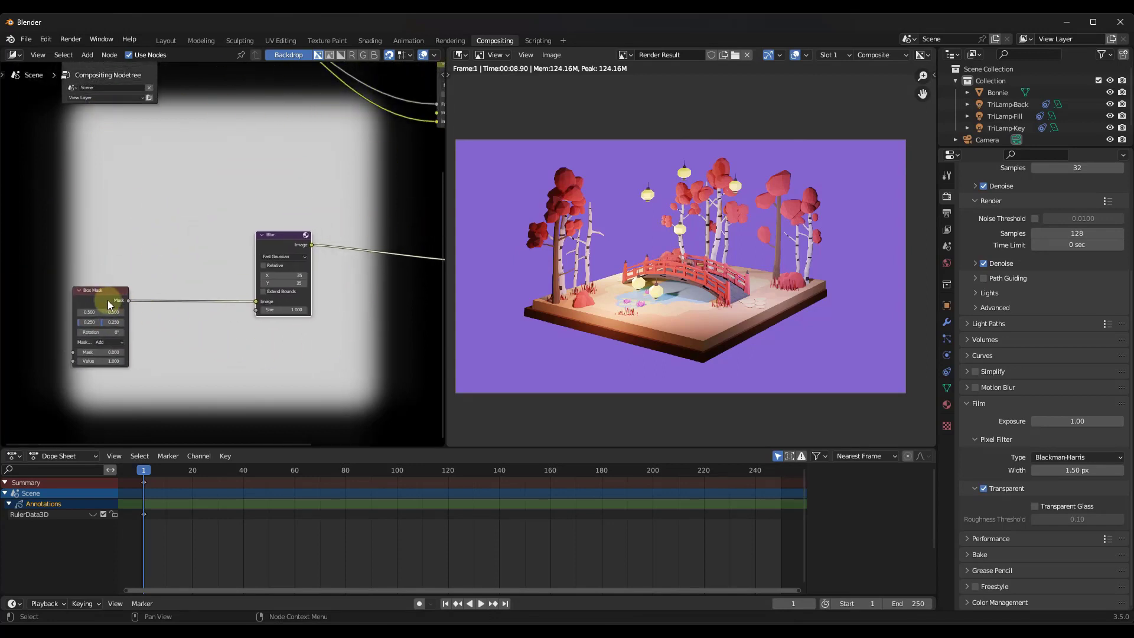
scroll(81, 323, "up", 9)
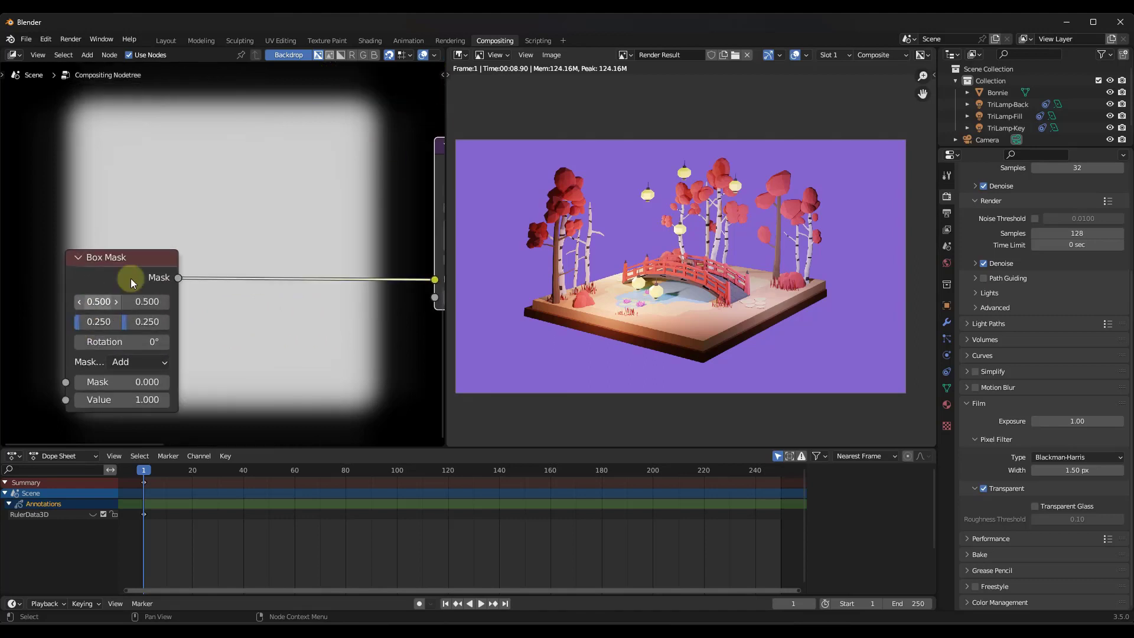
middle_click_drag(131, 278, 153, 265)
scroll(151, 266, "down", 3)
scroll(83, 307, "up", 2)
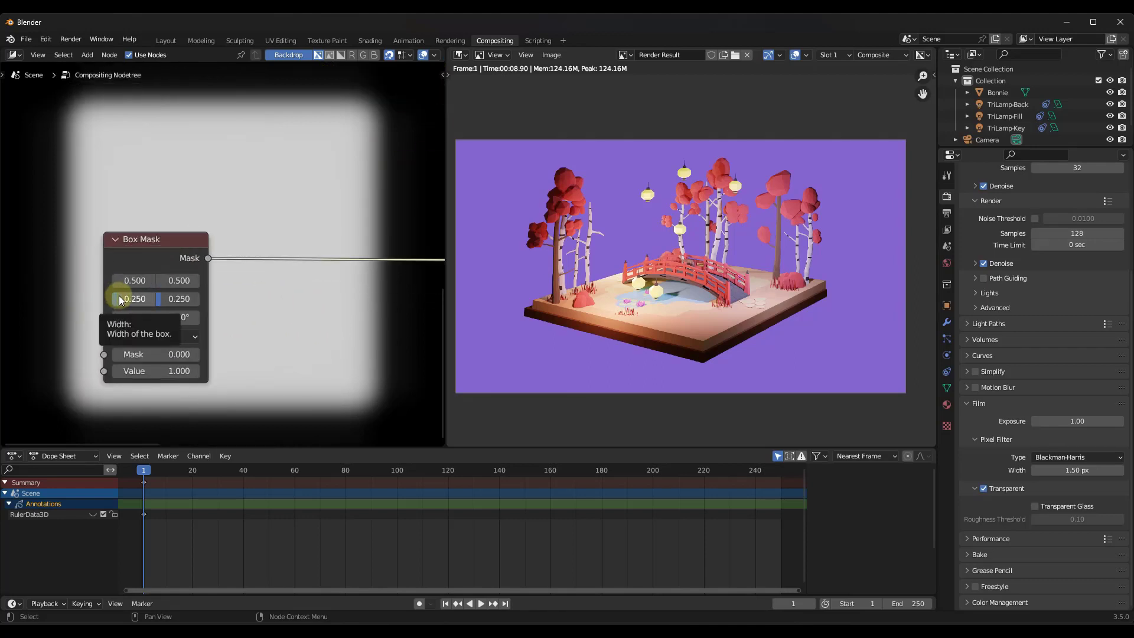
left_click(117, 299)
type(".1")
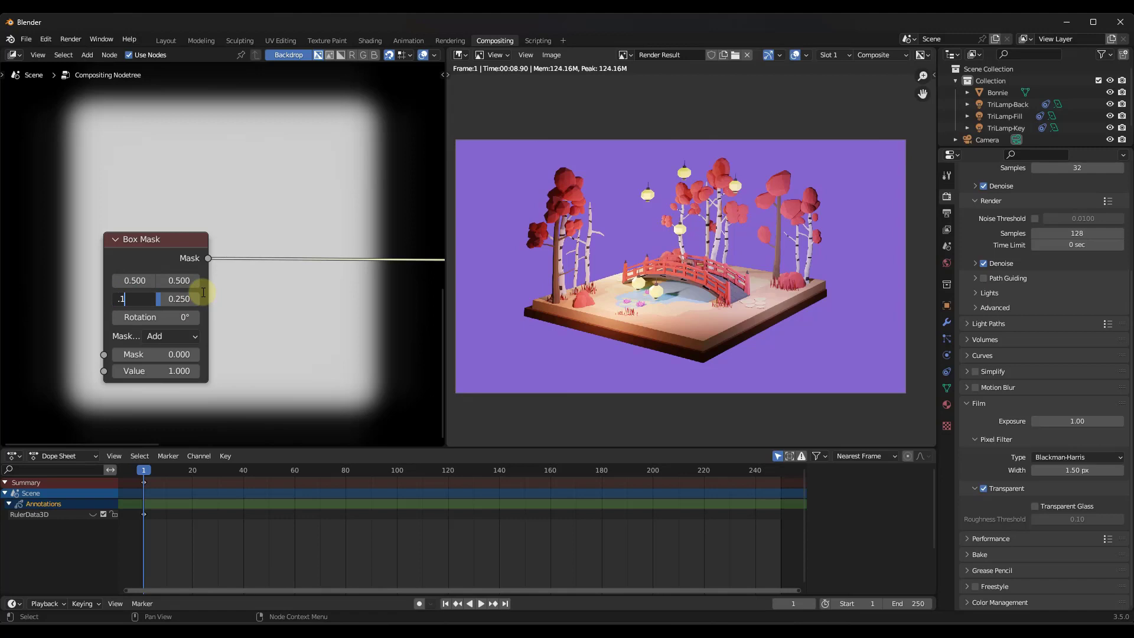
key("Tab")
type(".1")
key("Return")
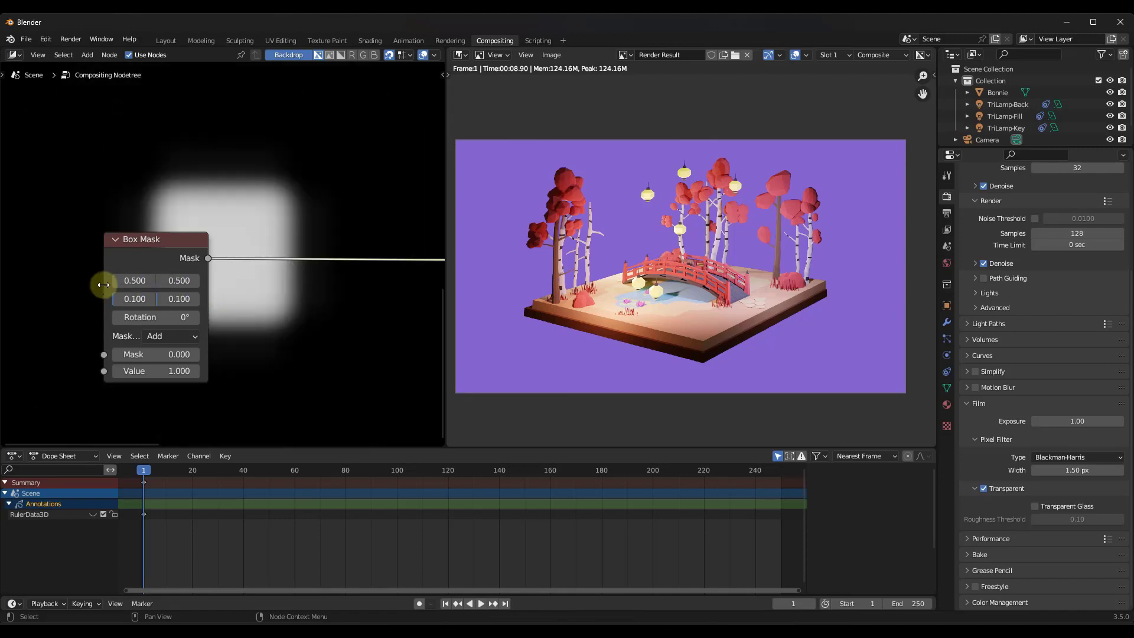
Set the Blur node's X and Y sizes to 50
scroll(112, 277, "down", 1)
scroll(392, 242, "up", 3)
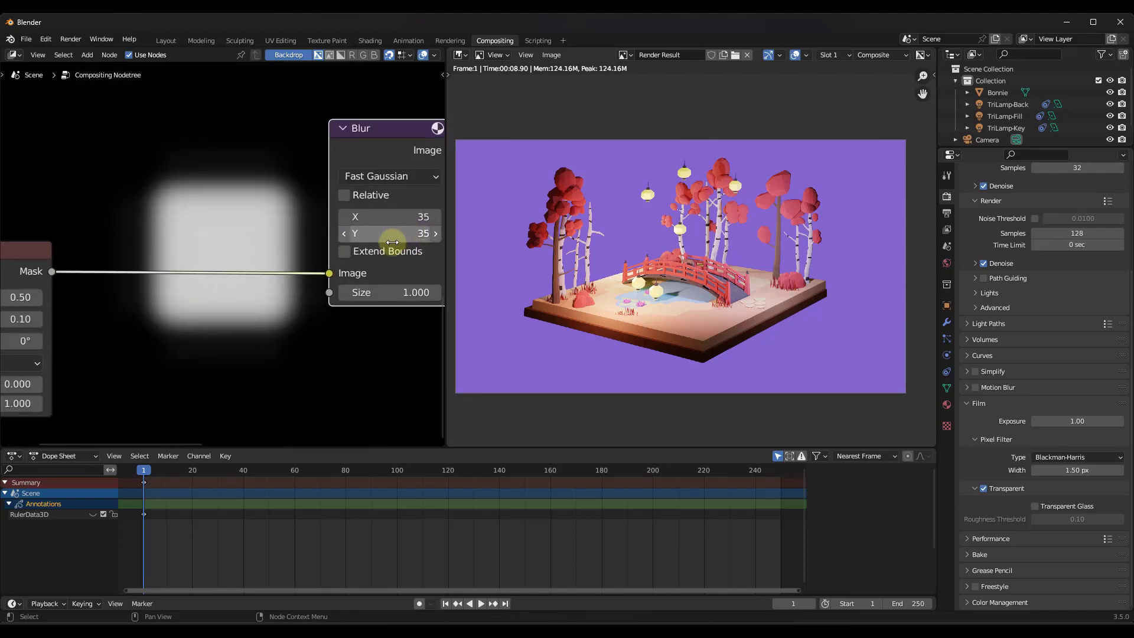
left_click_drag(392, 242, 700, 388)
left_click_drag(380, 220, 691, 367)
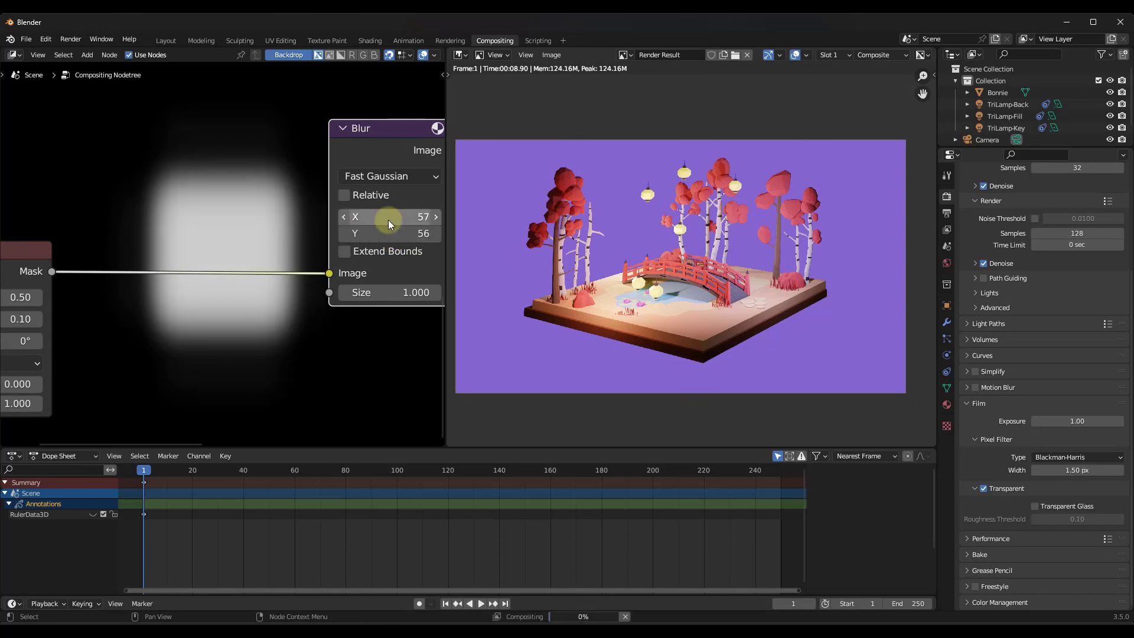
double_click(388, 219)
type("50")
key("Tab")
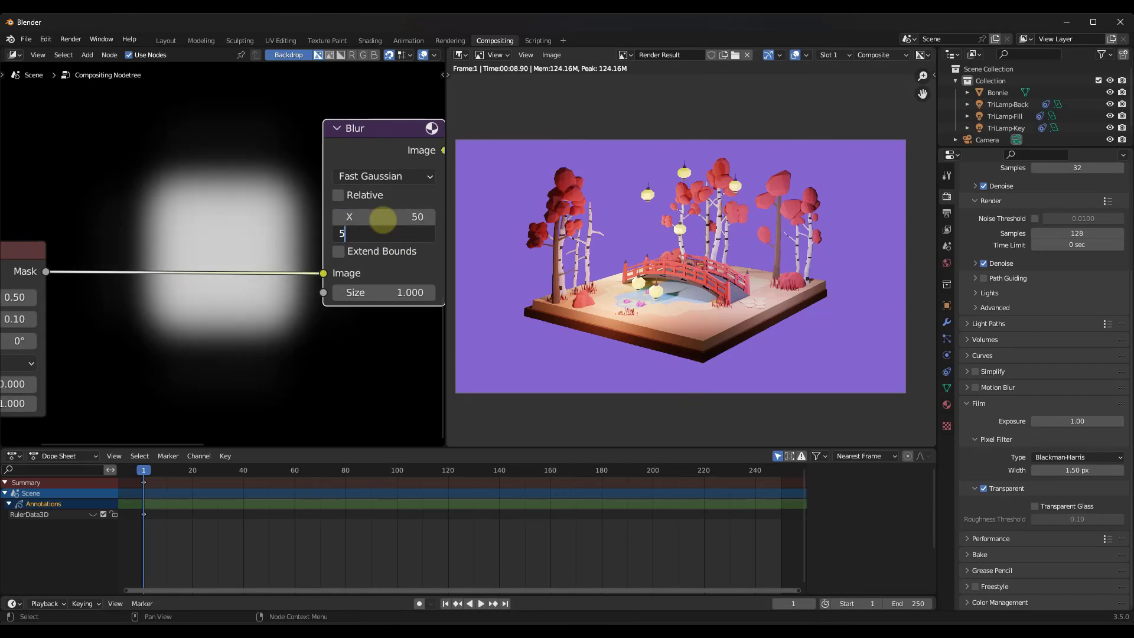
type("50")
key("Return")
Move the Blur node closer to the Box Mask and connect its output to the Mix node's first Image input, replacing the purple color
scroll(184, 290, "down", 2)
scroll(177, 273, "down", 4)
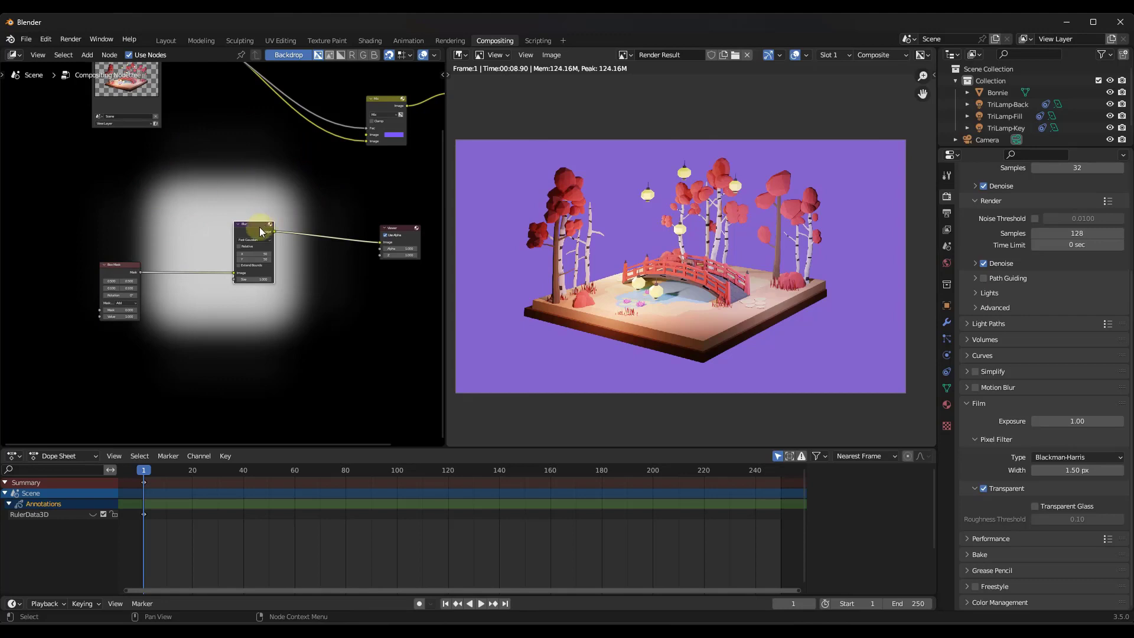
left_click_drag(260, 232, 206, 241)
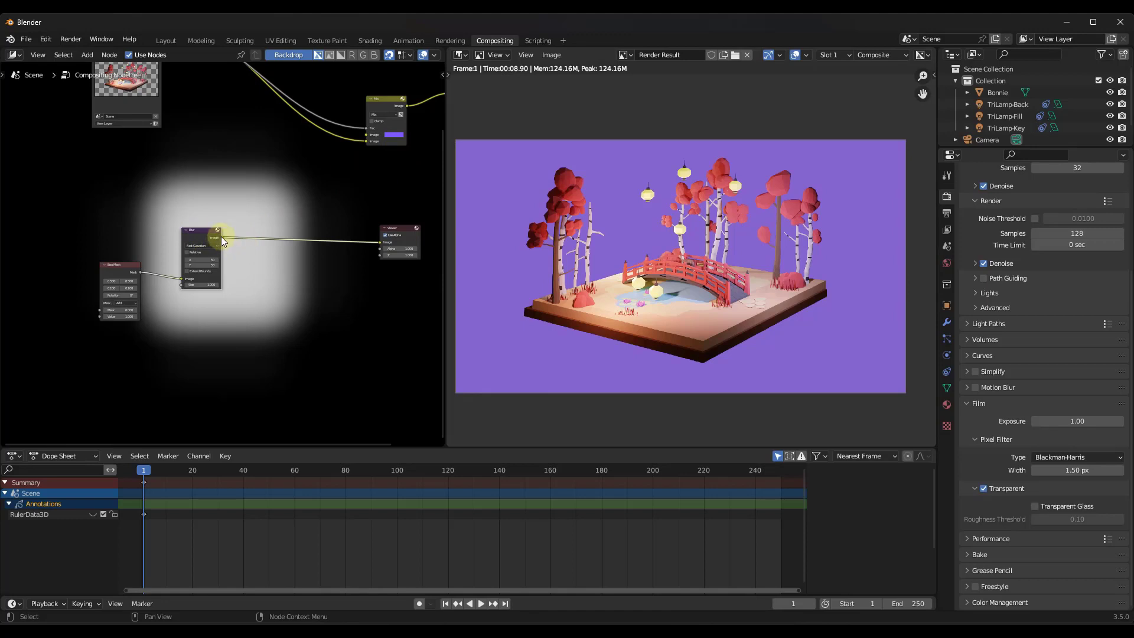
left_click_drag(222, 238, 242, 221)
left_click_drag(317, 158, 367, 135)
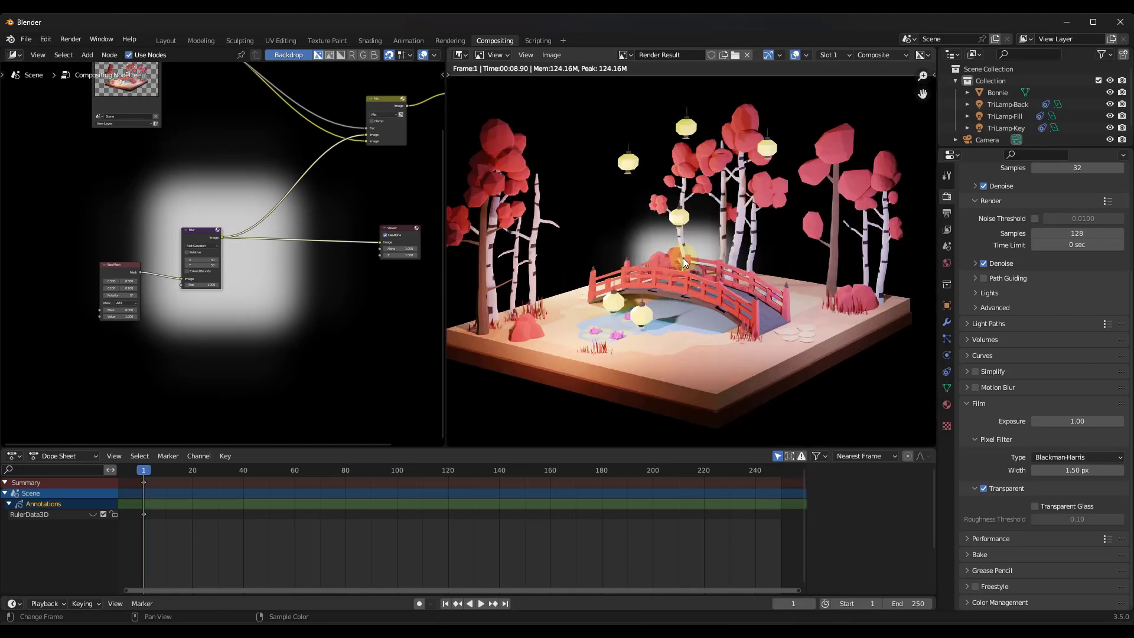
Enlarge the Box Mask to a width of 0.45 and a height of 0.317, trying 0.25 for both first
scroll(120, 303, "up", 5)
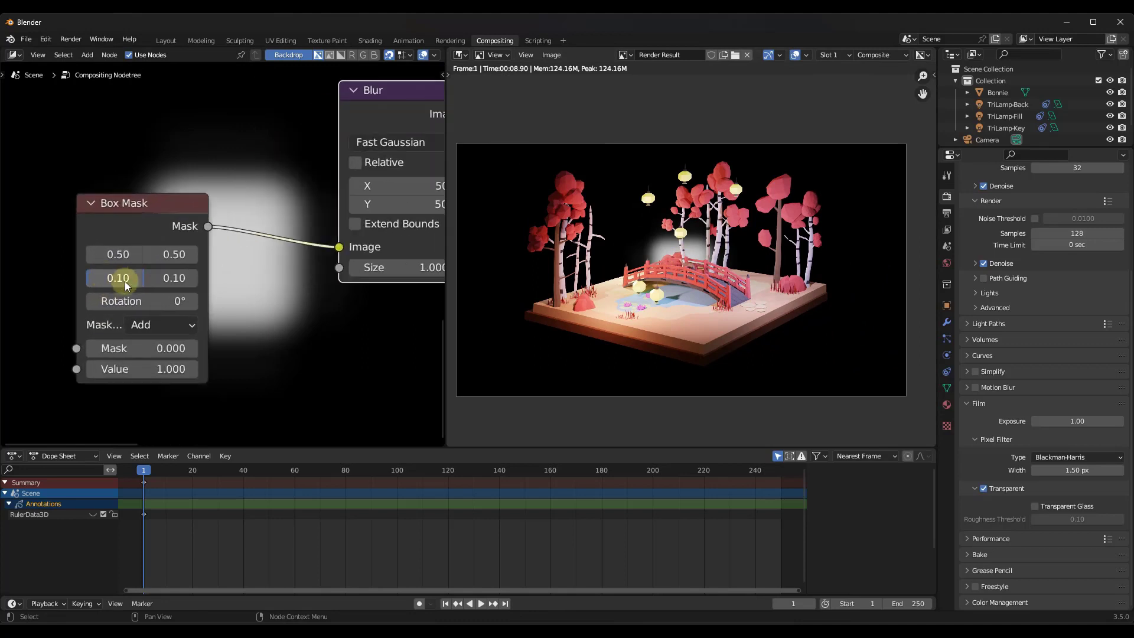
left_click(136, 277)
type(".25")
key("Return")
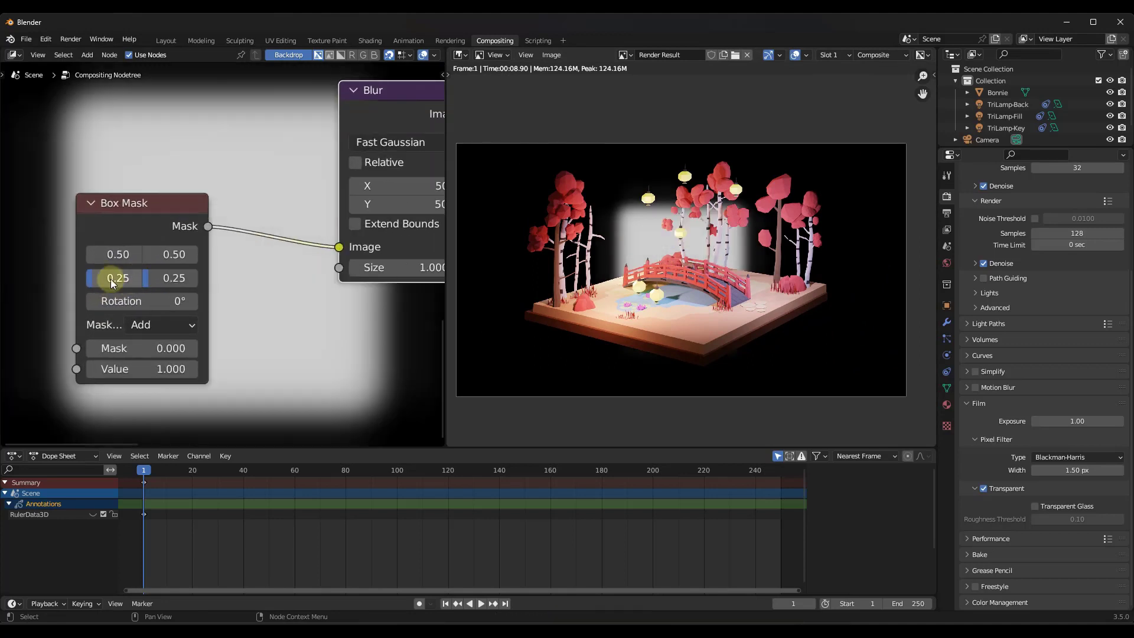
left_click_drag(111, 280, 440, 272)
Increase the Blur node's size to X 170 and Y 164 to soften the mask's edges
scroll(206, 193, "down", 2)
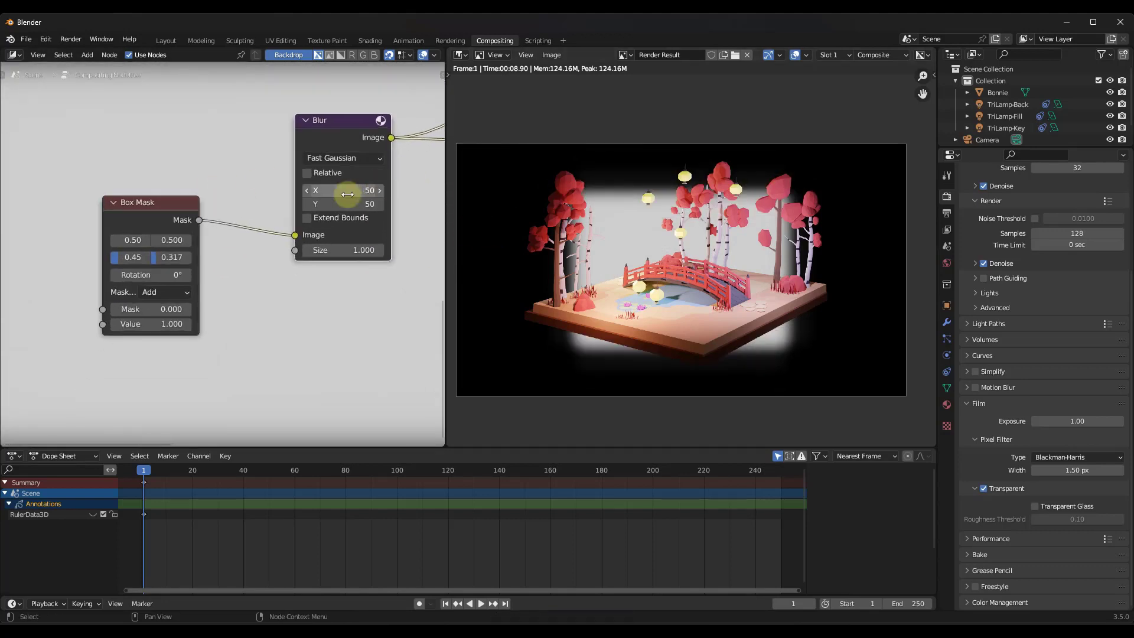
scroll(348, 194, "up", 3)
left_click_drag(347, 193, 648, 356)
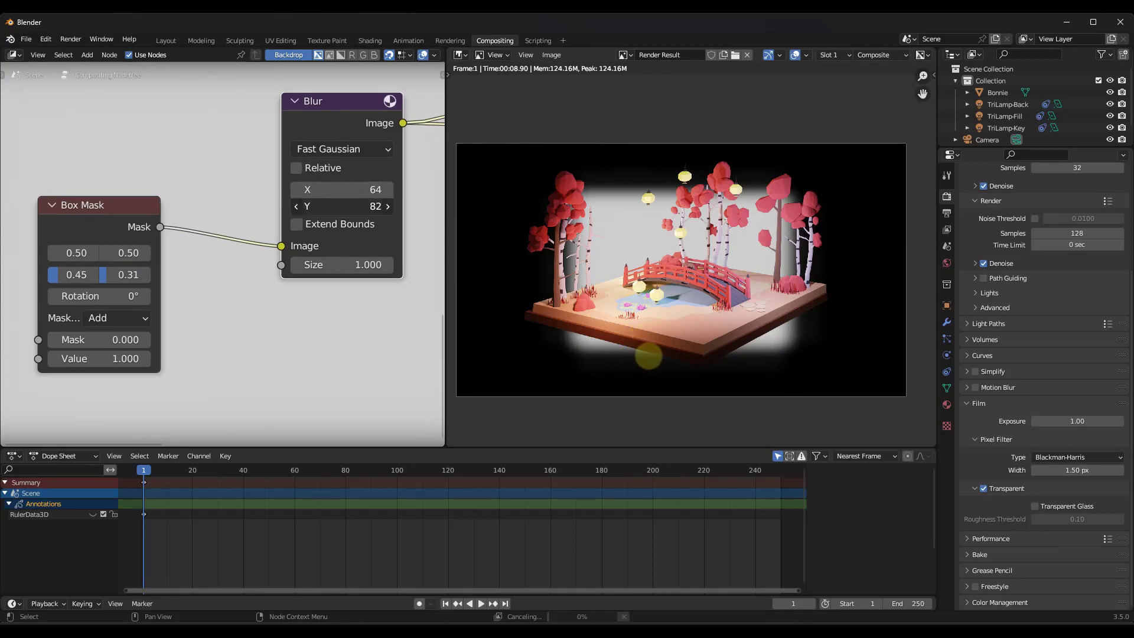
left_click_drag(326, 189, 694, 341)
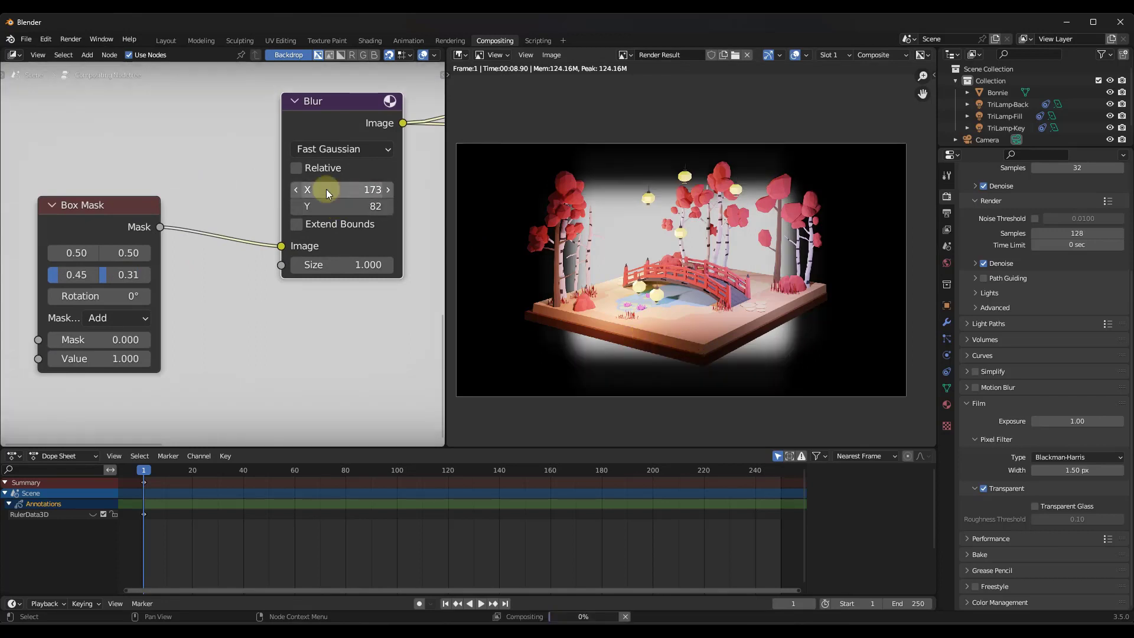
left_click_drag(313, 206, 622, 355)
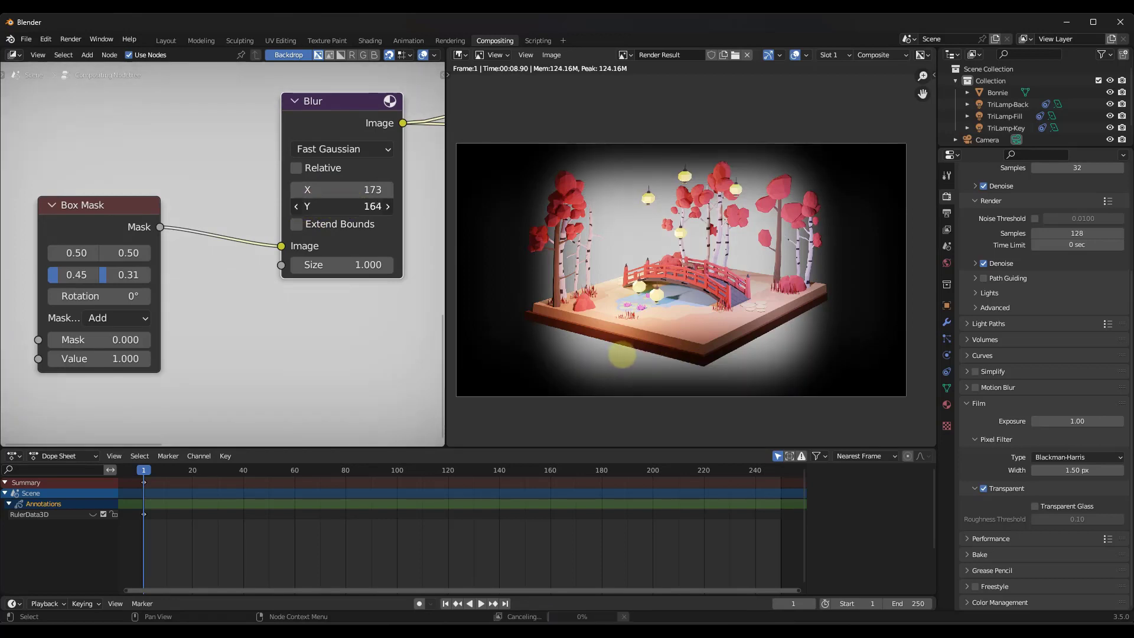
left_click_drag(356, 189, 352, 189)
Move the Viewer node farther below the Mix node to free up space around the Blur node's links
scroll(181, 231, "down", 4)
scroll(154, 229, "down", 6)
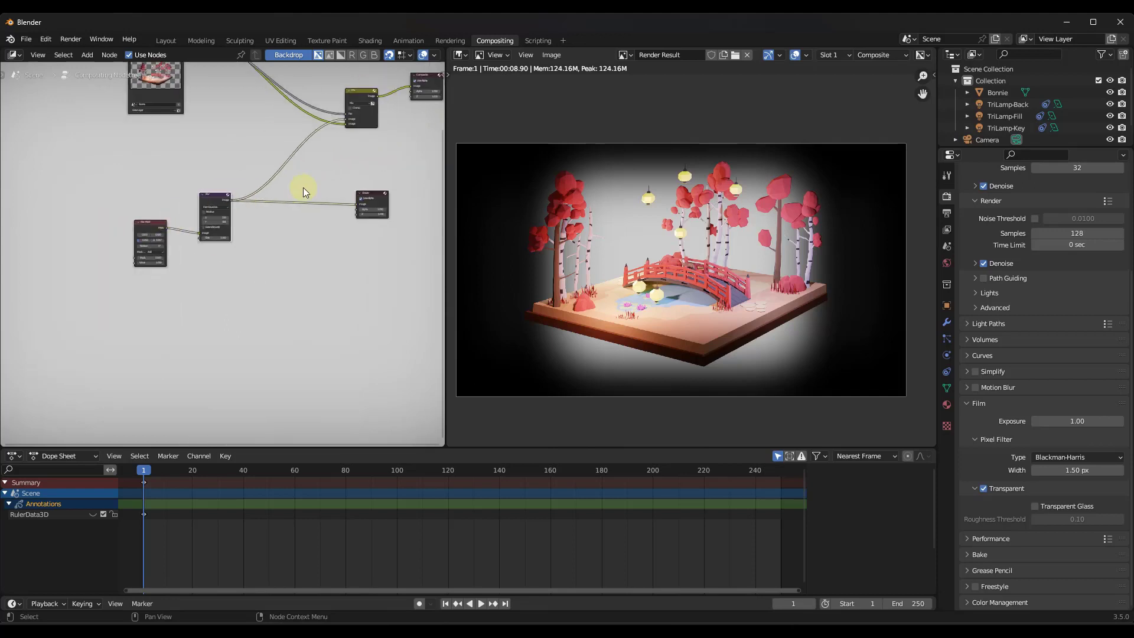
middle_click_drag(303, 188, 262, 233)
scroll(257, 235, "up", 2)
scroll(154, 254, "up", 8)
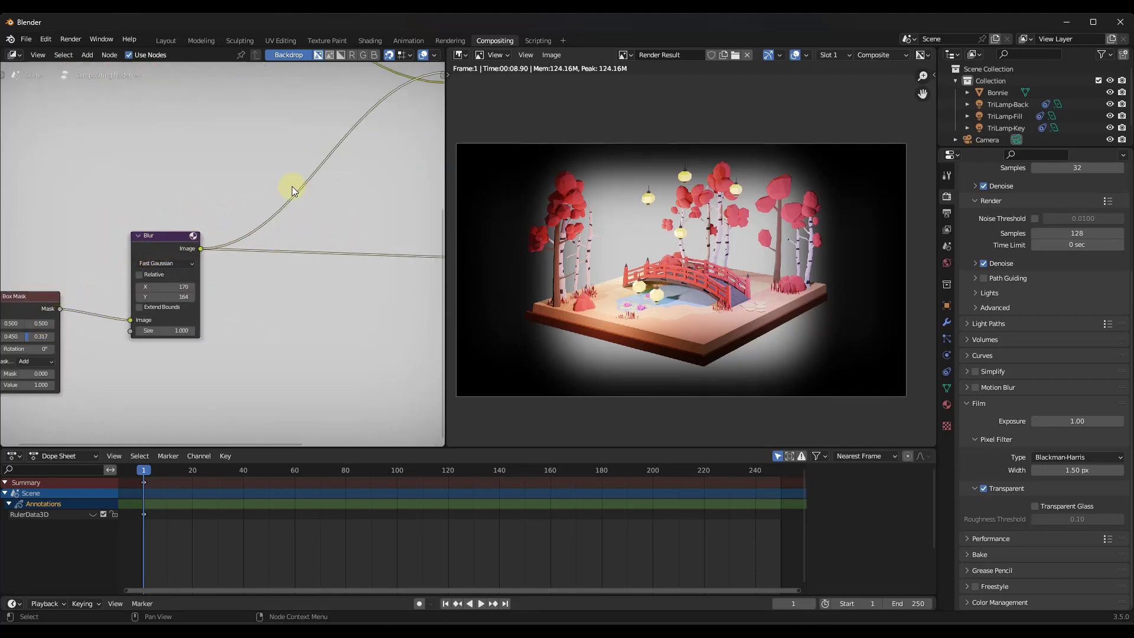
middle_click_drag(323, 175, 164, 324)
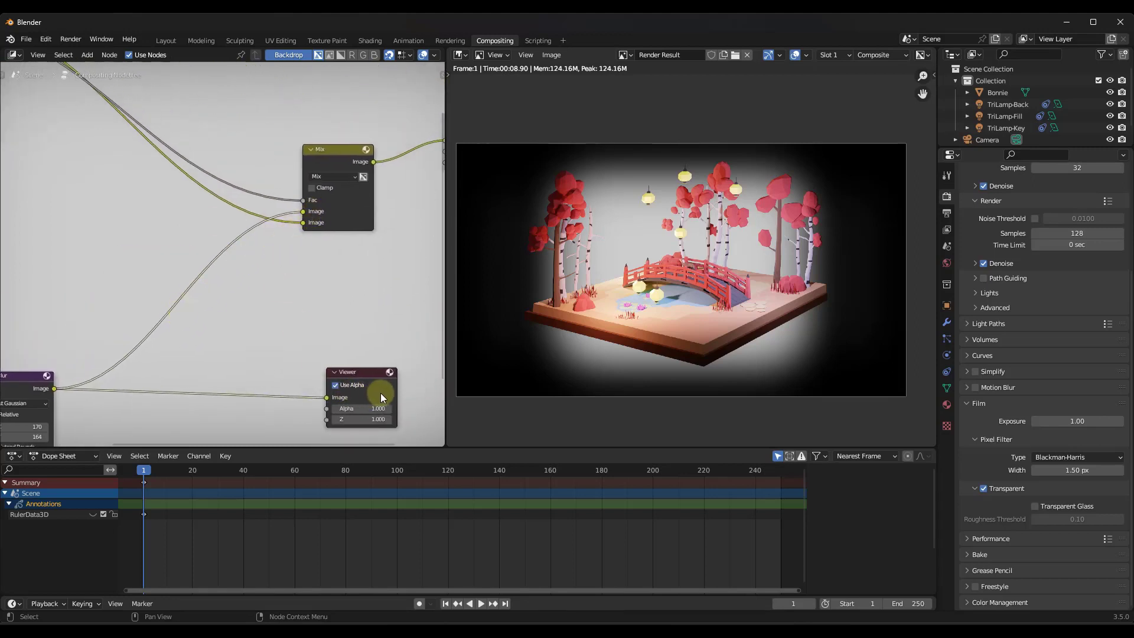
left_click_drag(373, 373, 390, 396)
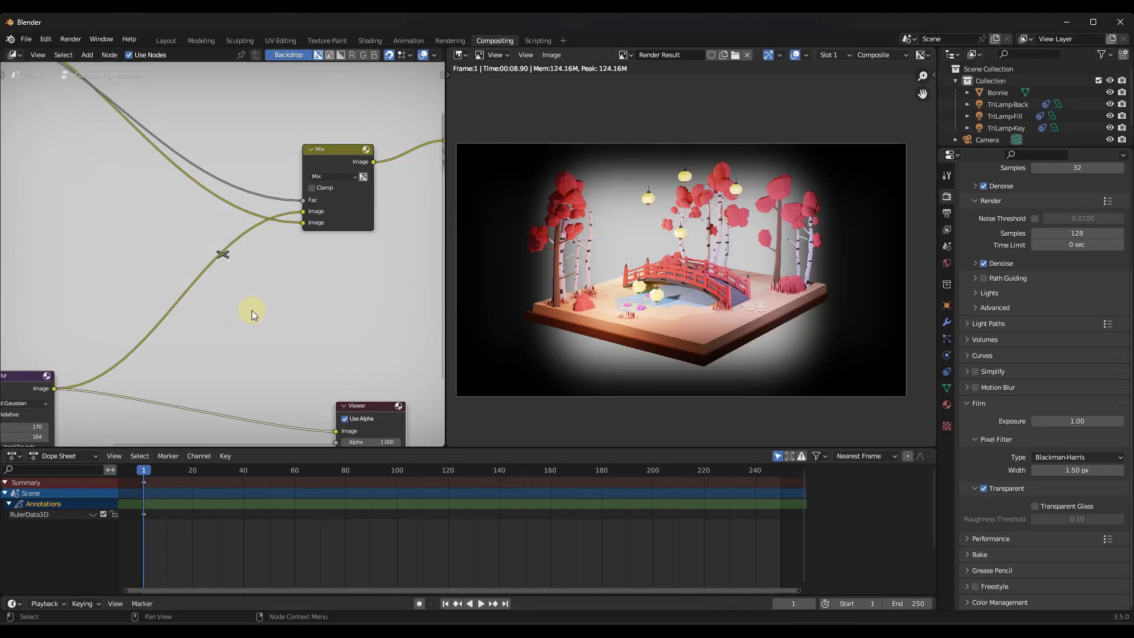
Add a second Mix node on the link between the Blur and the existing Mix, and feed the Blur output into its second Image input
scroll(341, 277, "down", 4)
scroll(217, 278, "up", 3)
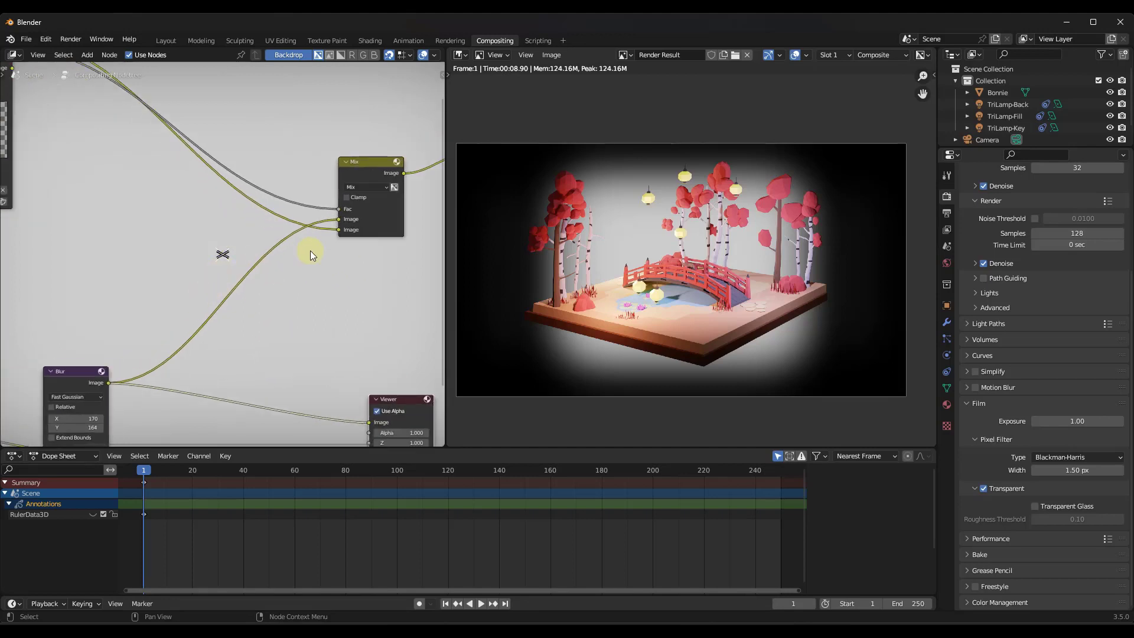
scroll(310, 254, "left", 1, "ctrl")
key("shift+a")
left_click(193, 295)
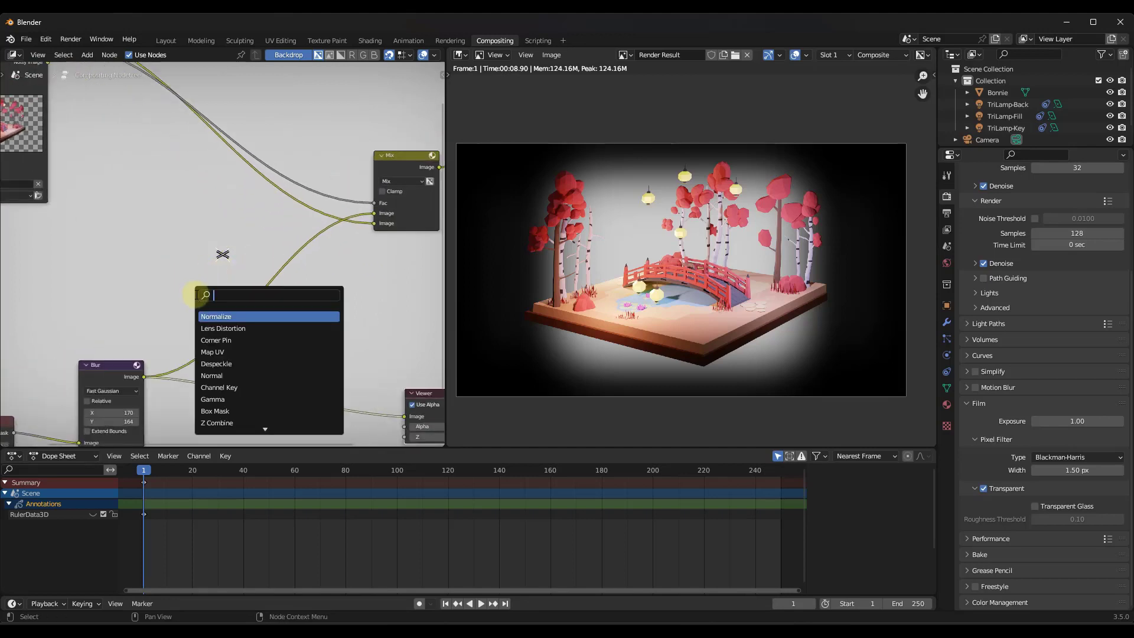
type("mix")
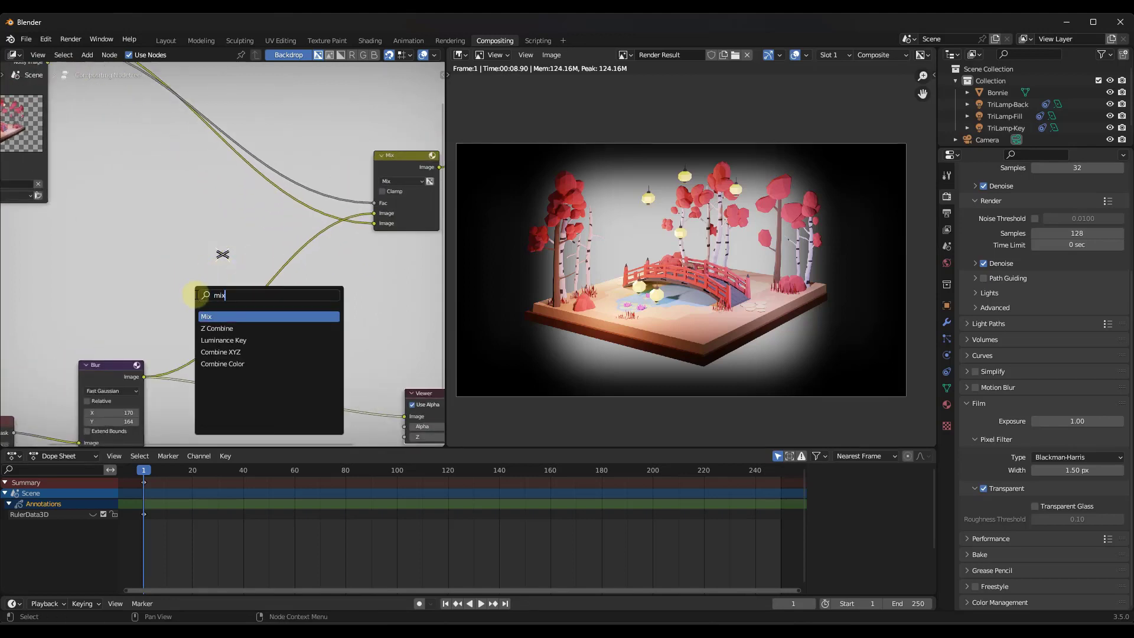
left_click(236, 317)
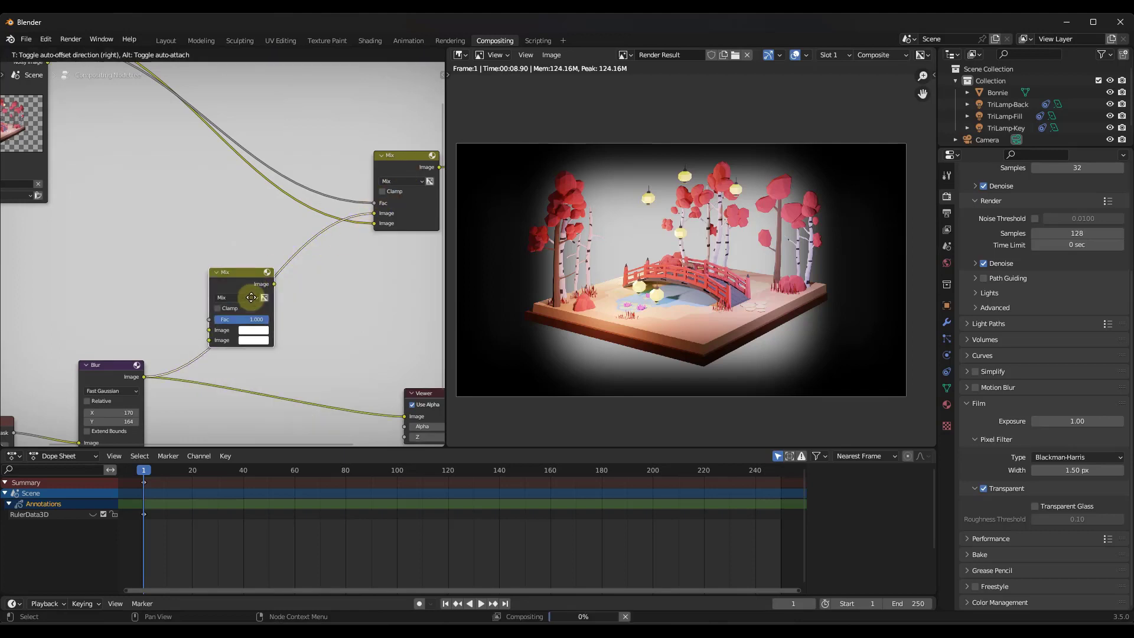
left_click(251, 297)
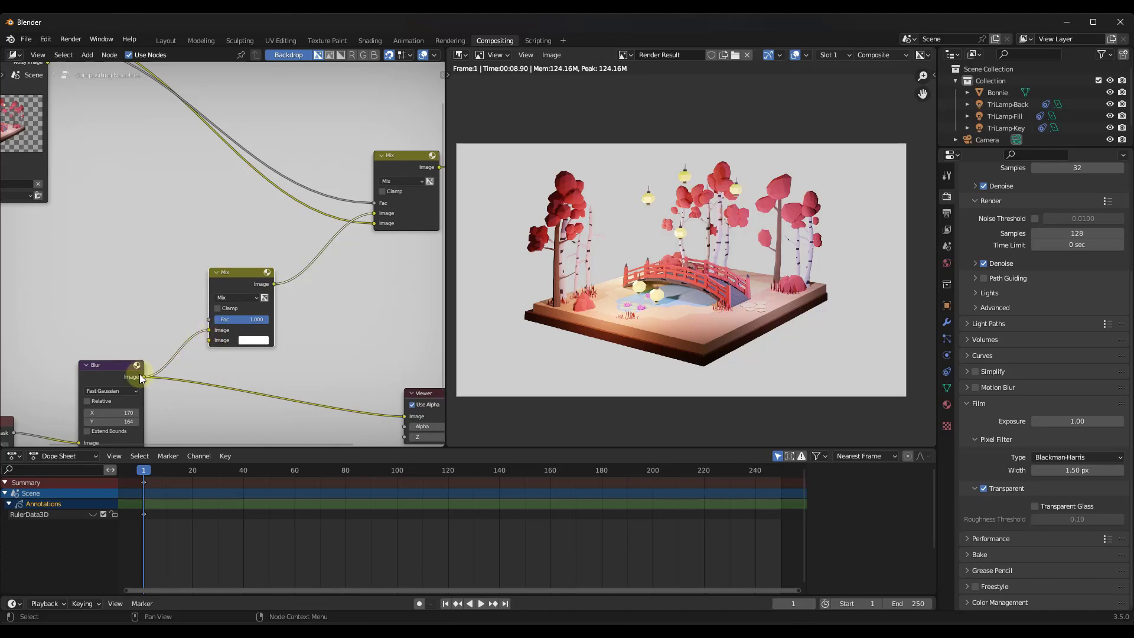
left_click_drag(146, 376, 185, 322)
Set the new Mix node's first Image color to blue and its blending mode to Add, keeping the factor at 1.000
scroll(225, 328, "up", 3)
left_click(253, 328)
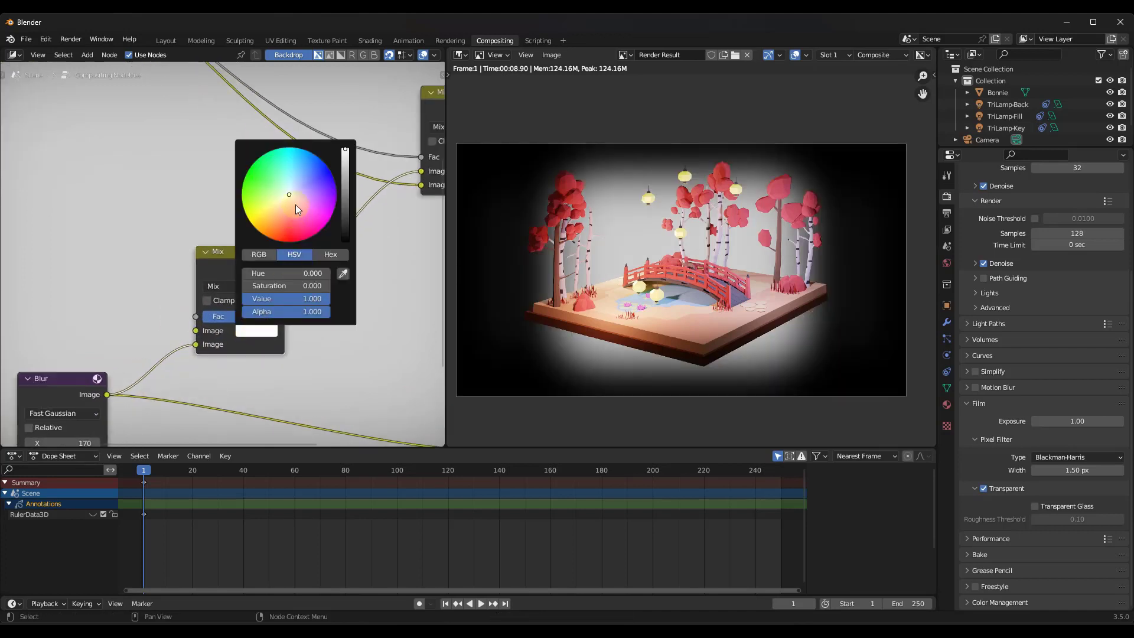
left_click(322, 175)
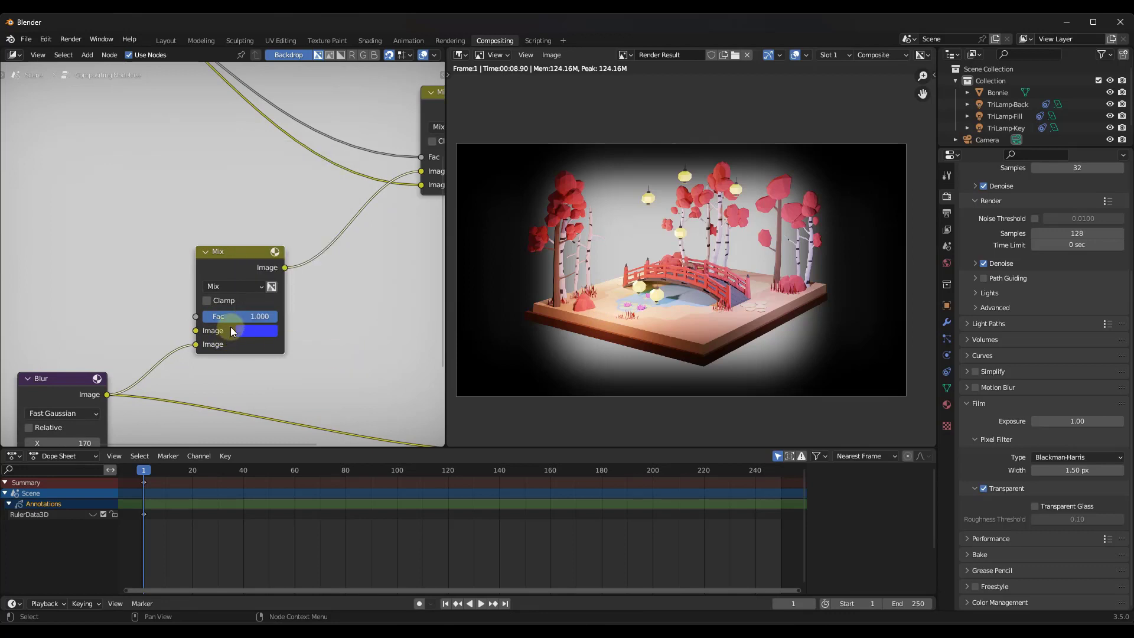
mouse_move(262, 321)
left_mouse_down()
mouse_move(201, 316)
mouse_move(278, 318)
left_mouse_up()
left_click(235, 287)
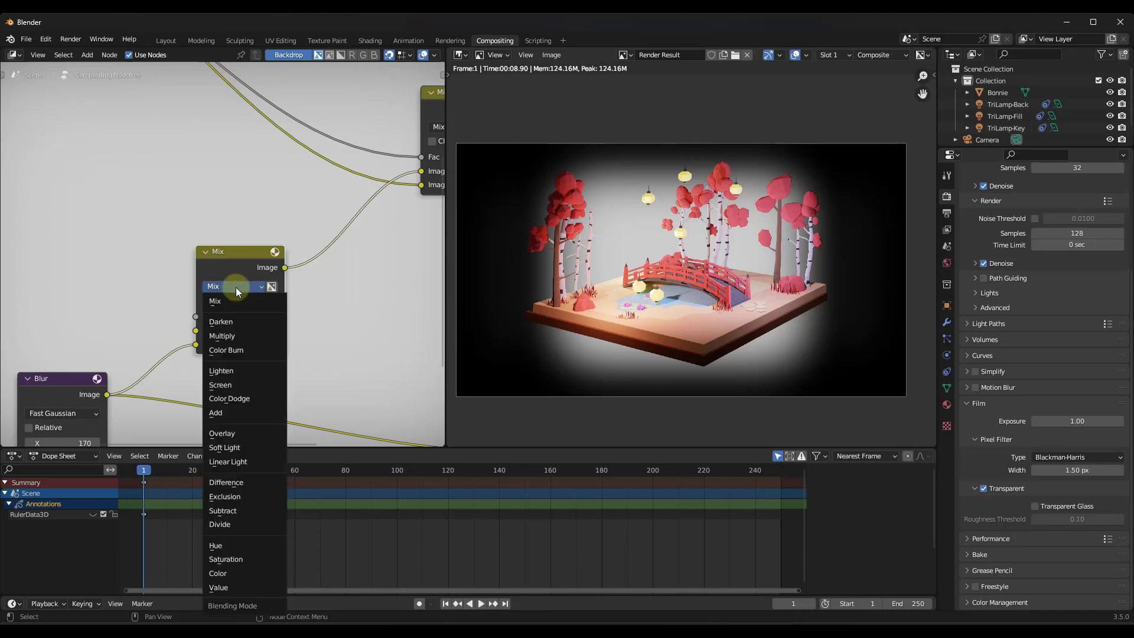
left_click(225, 414)
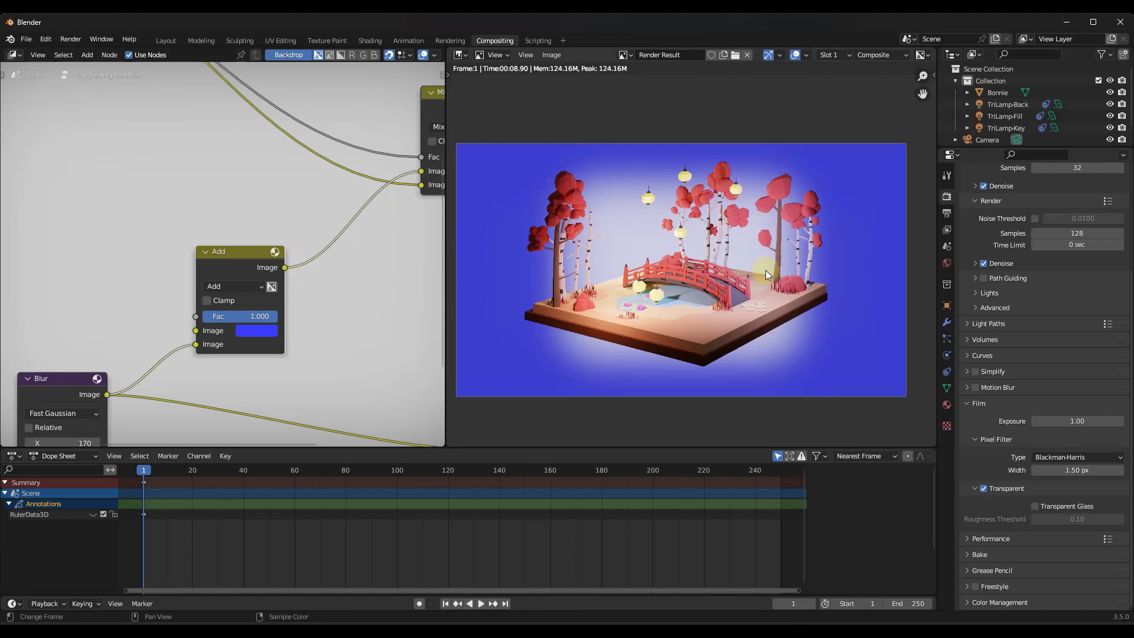
Try green and a fully saturated blue as the Add node's first Image color
scroll(126, 305, "down", 1)
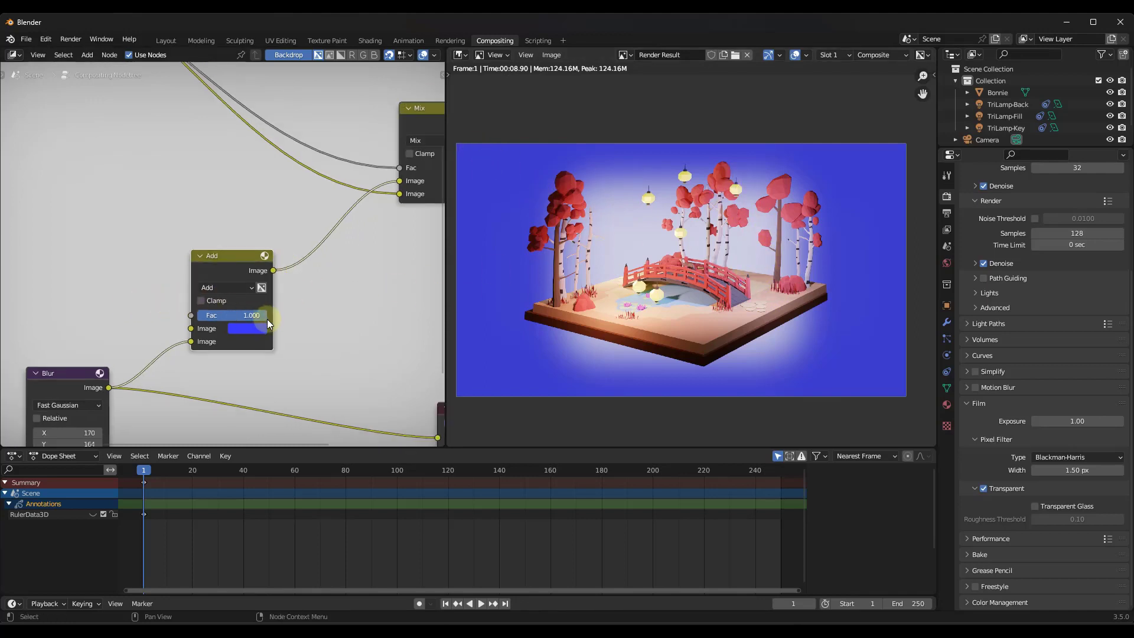
scroll(261, 326, "up", 3)
left_click(244, 330)
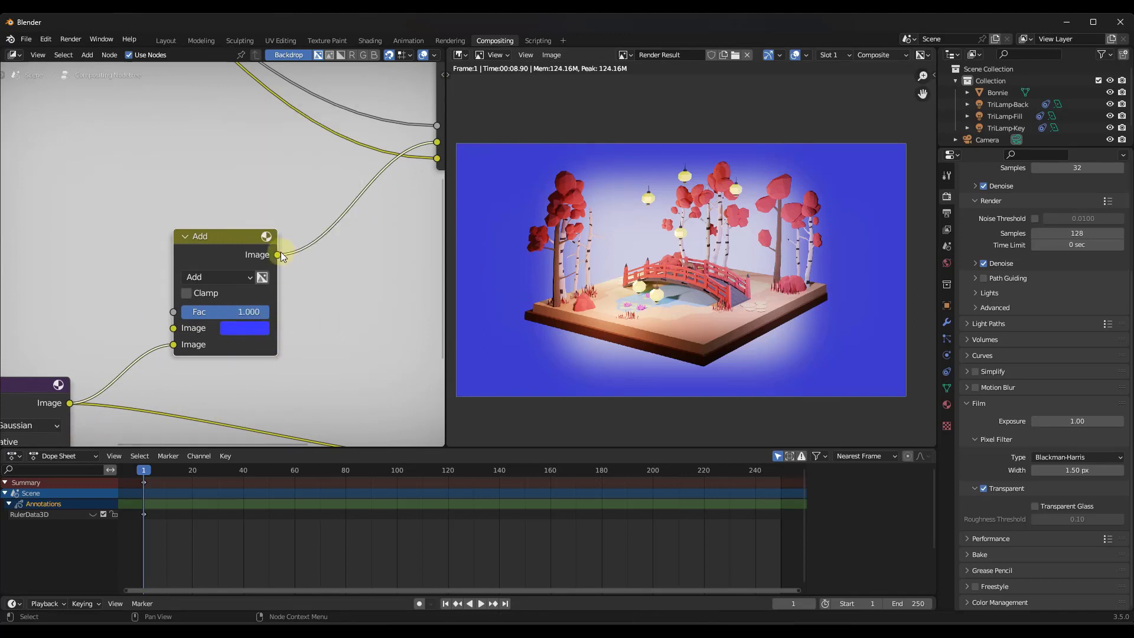
left_click(242, 328)
left_click_drag(288, 204, 234, 142)
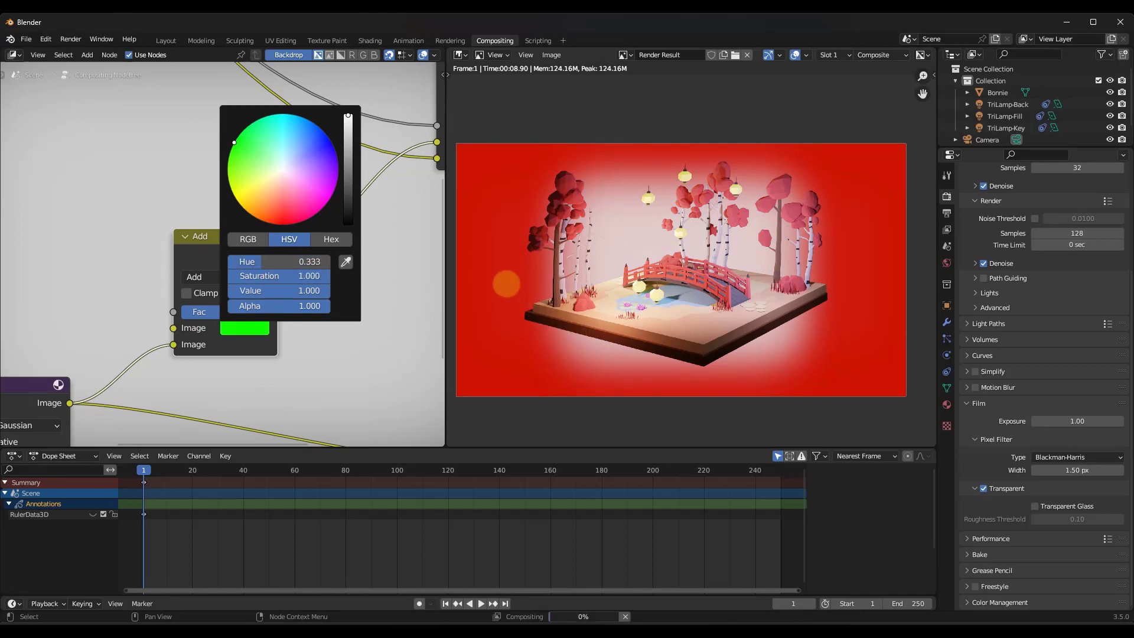
left_click_drag(323, 154, 332, 142)
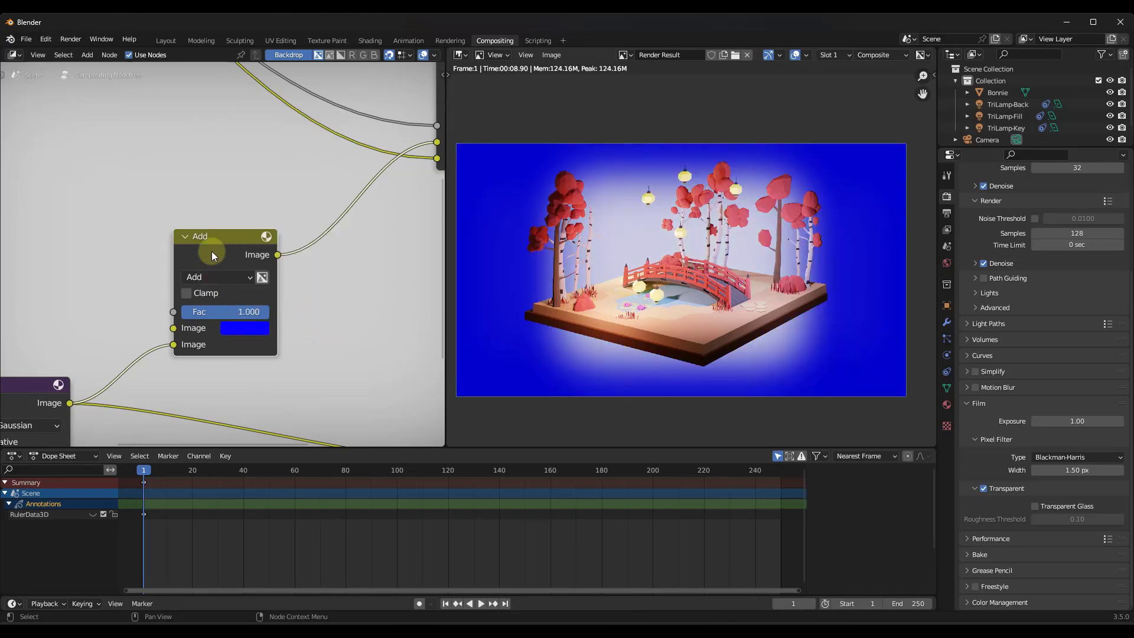
Set the Add node's first Image color to a lighter blue, with hue about 0.633 and saturation about 0.943
scroll(321, 236, "down", 2)
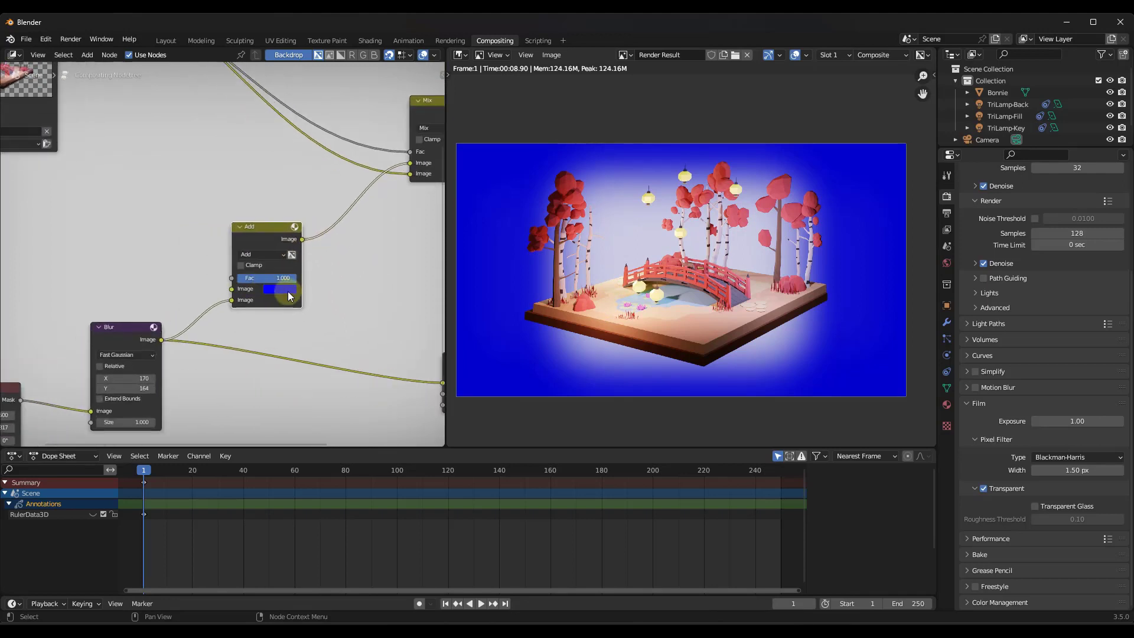
left_click(288, 292)
mouse_move(329, 164)
left_mouse_down()
mouse_move(320, 168)
mouse_move(323, 158)
left_mouse_up()
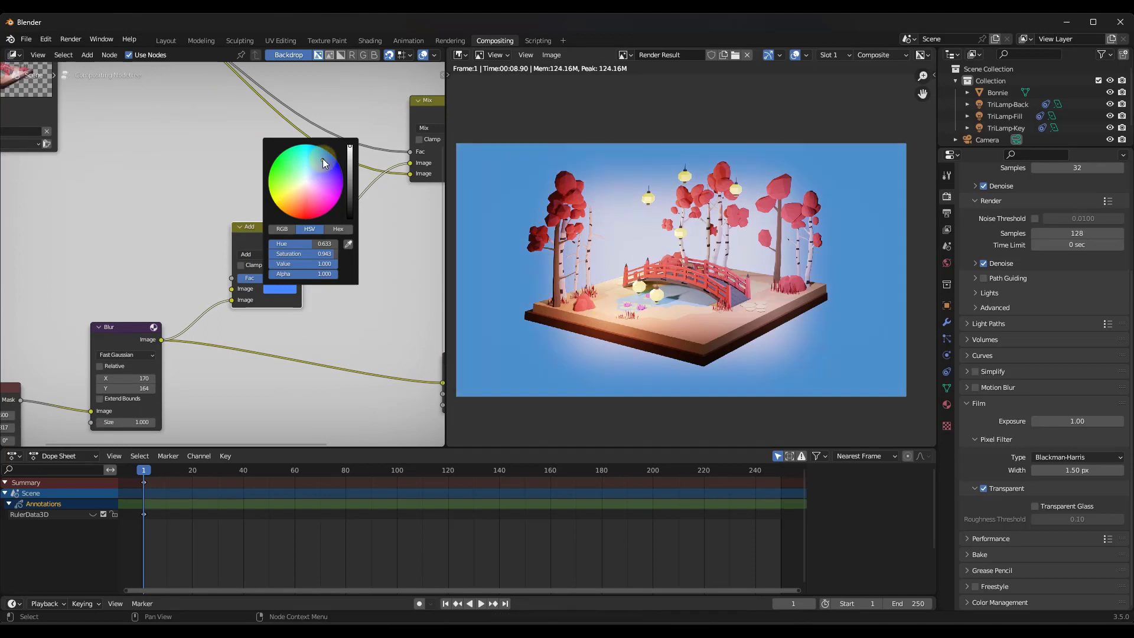
scroll(325, 257, "down", 2)
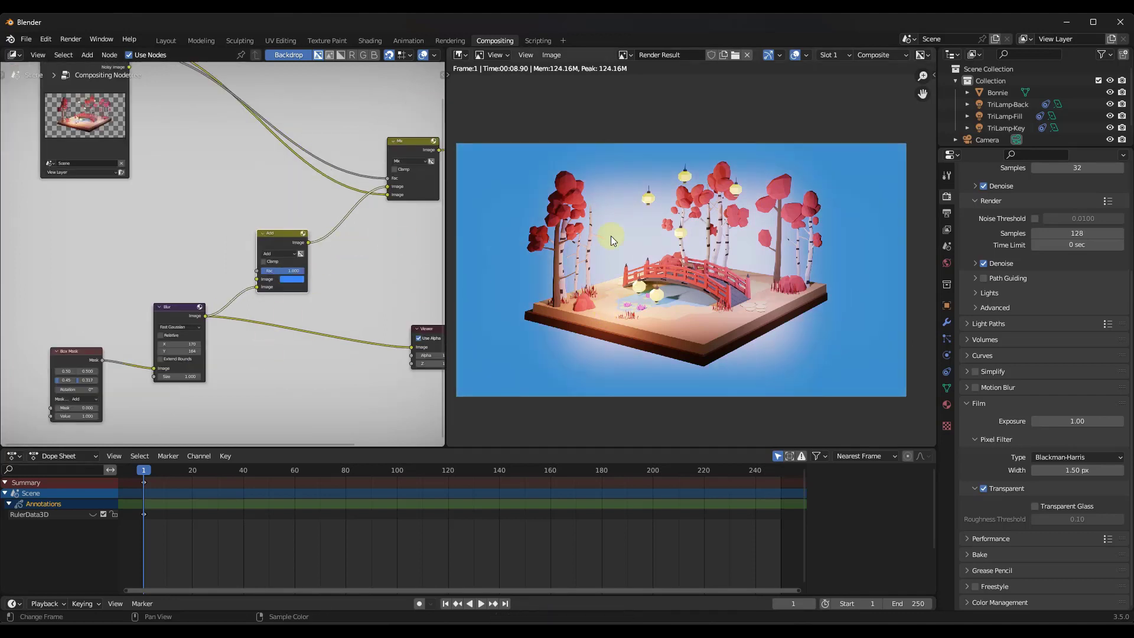
Shift the Box Mask toward the image's upper left by setting its position to X 0.20 and Y 0.70
scroll(15, 406, "up", 4)
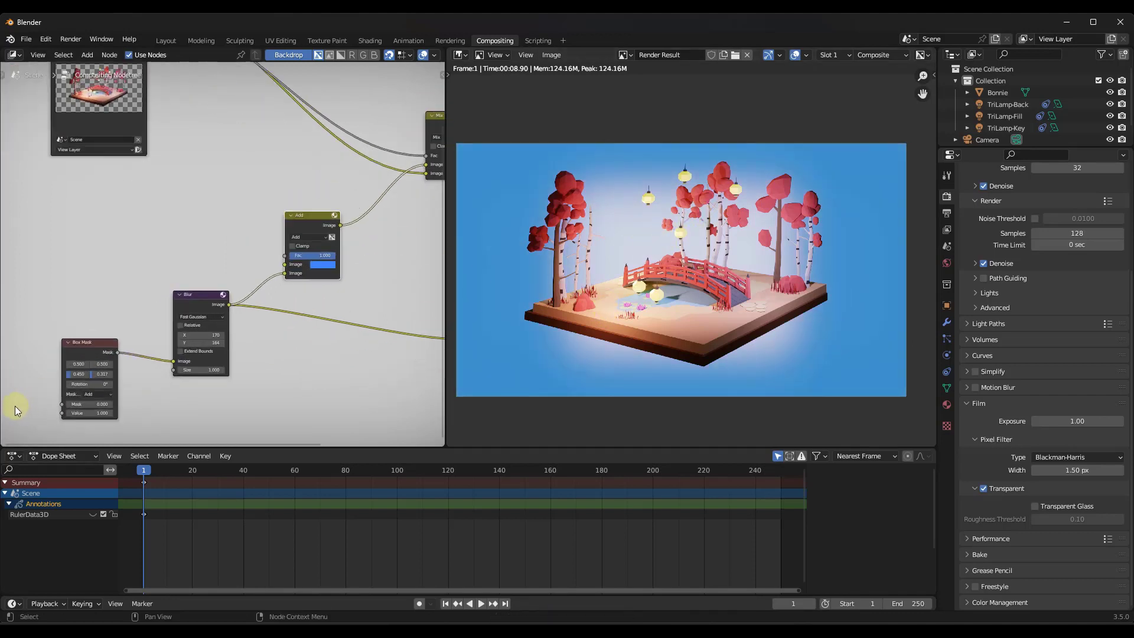
scroll(40, 409, "up", 1)
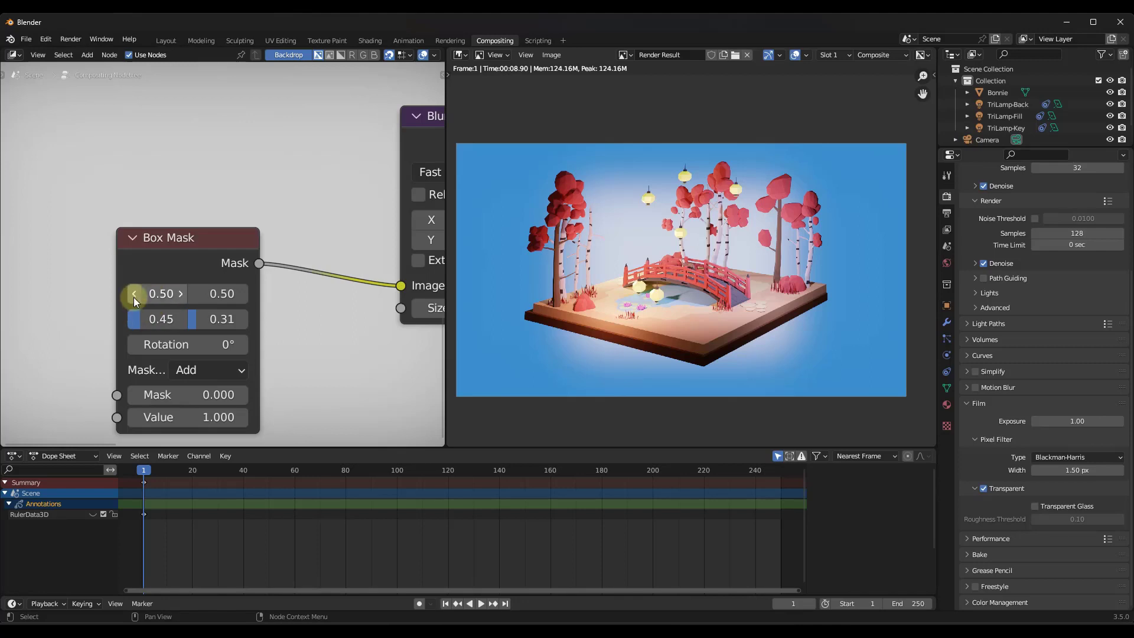
left_click(134, 293)
left_click(134, 294)
left_click(134, 294)
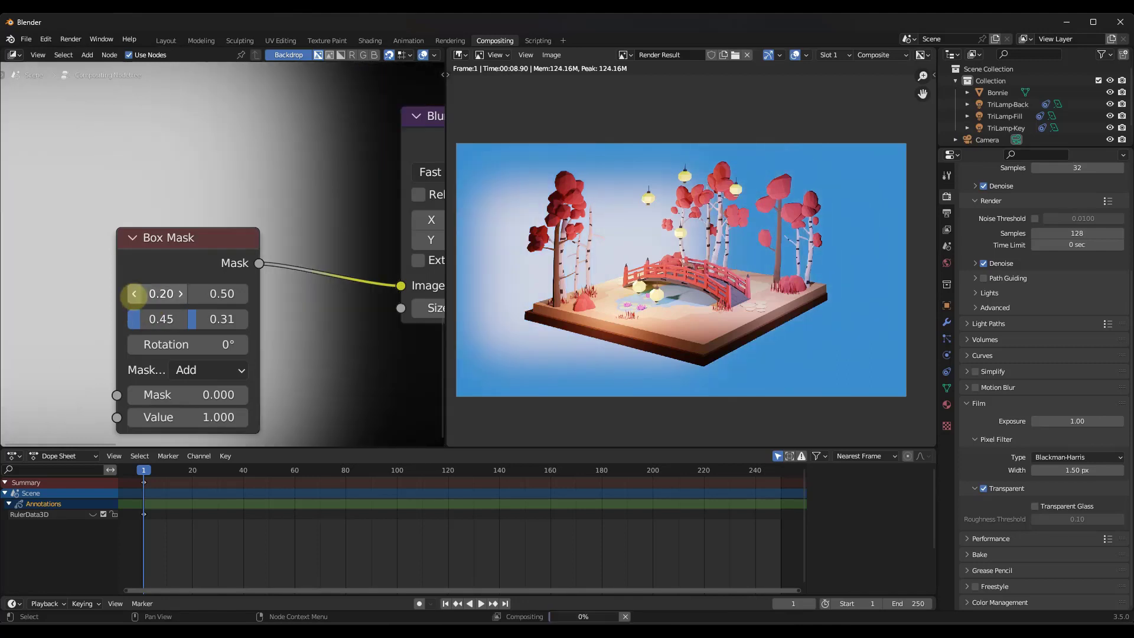
left_click(241, 293)
left_click(241, 294)
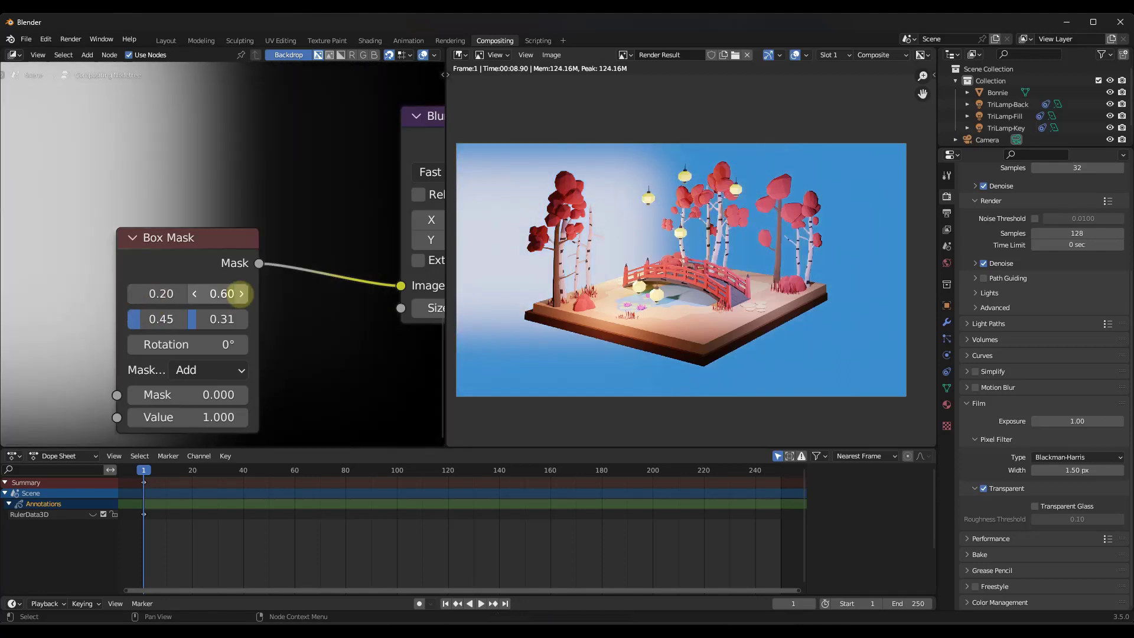
left_click(241, 293)
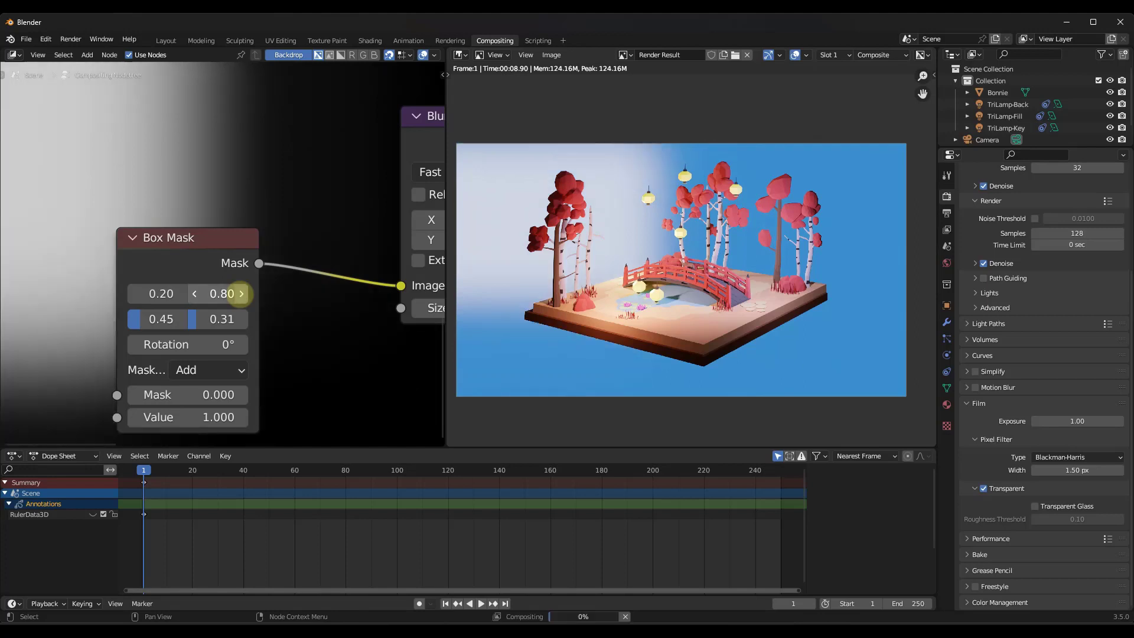
left_click(195, 293)
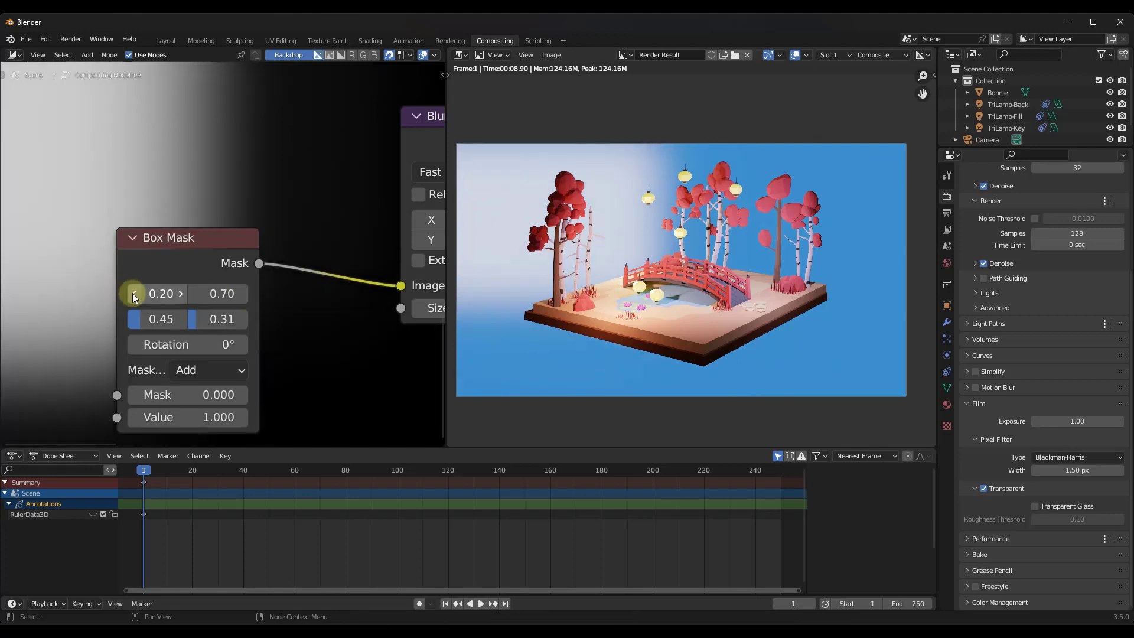
Increase the Blur node's size to X 500 and Y 500 for a softer gradient
scroll(184, 285, "down", 9)
scroll(154, 241, "down", 5)
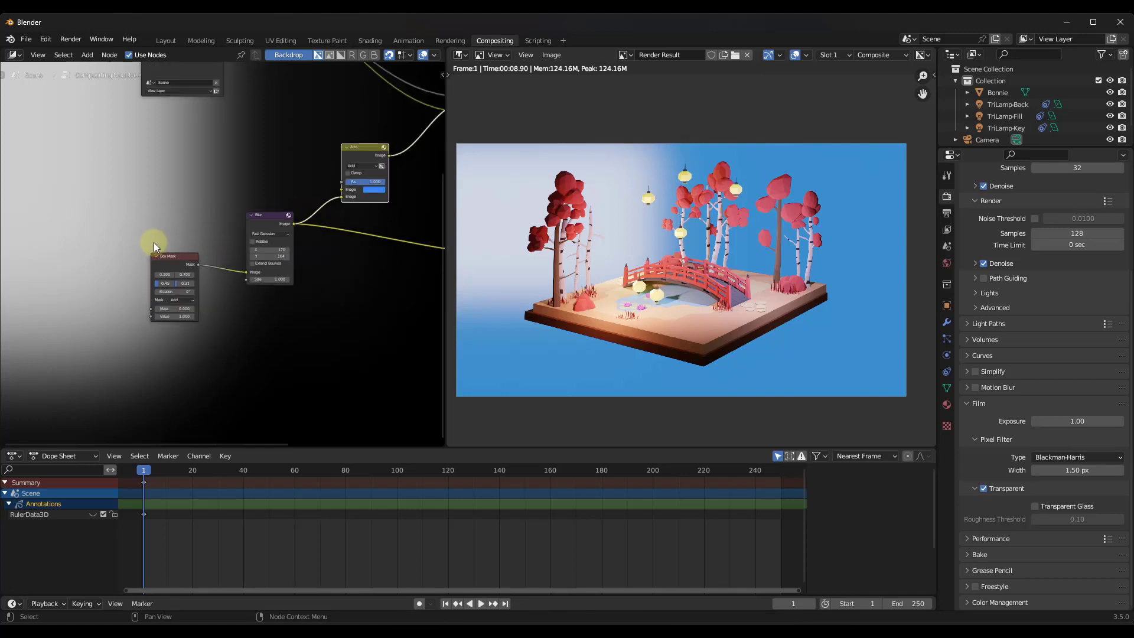
scroll(285, 243, "up", 1)
scroll(285, 243, "up", 5)
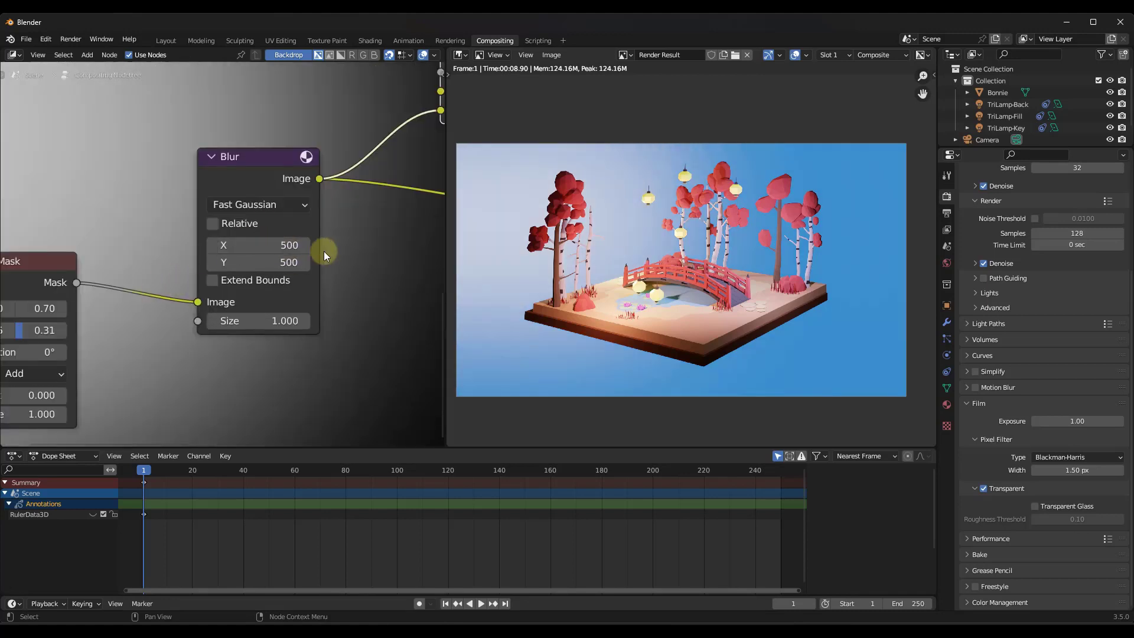
scroll(295, 245, "down", 7)
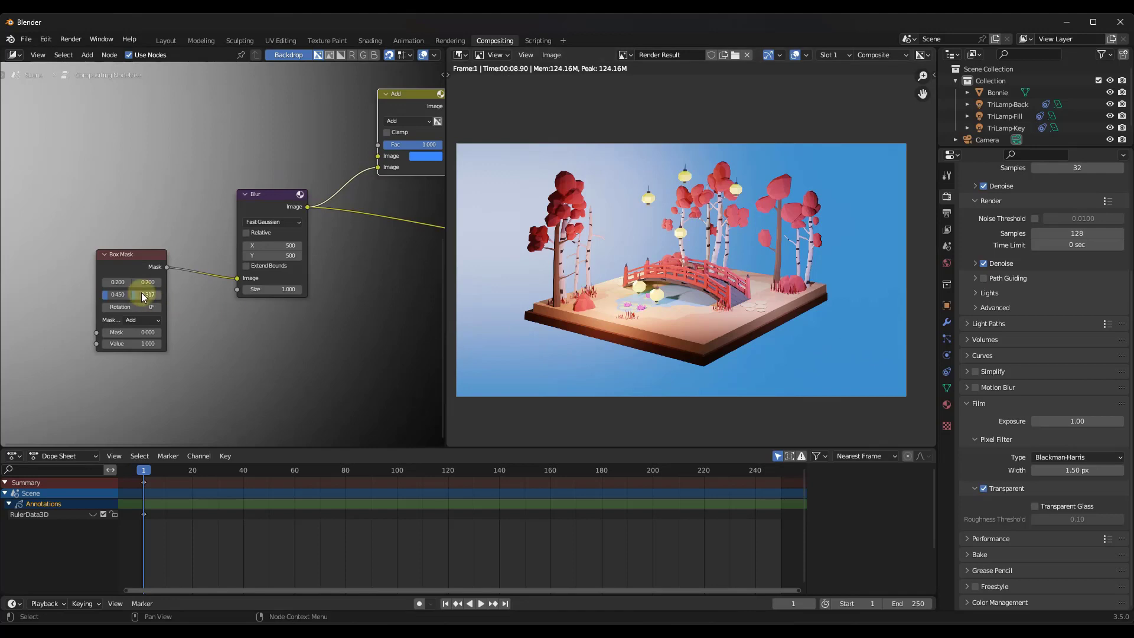
Move the Box Mask farther into the image's upper-left corner, with its position at X 0.10 and Y 0.80
scroll(141, 294, "up", 5)
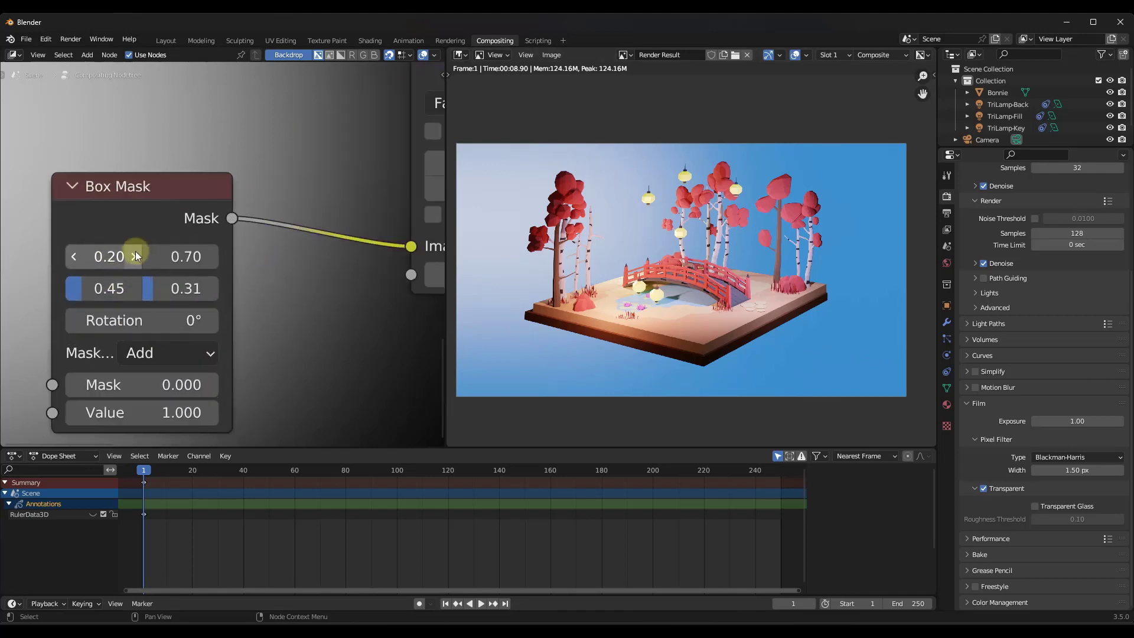
left_click(136, 255)
left_click(74, 255)
left_click(72, 255)
left_click(150, 257)
double_click(215, 257)
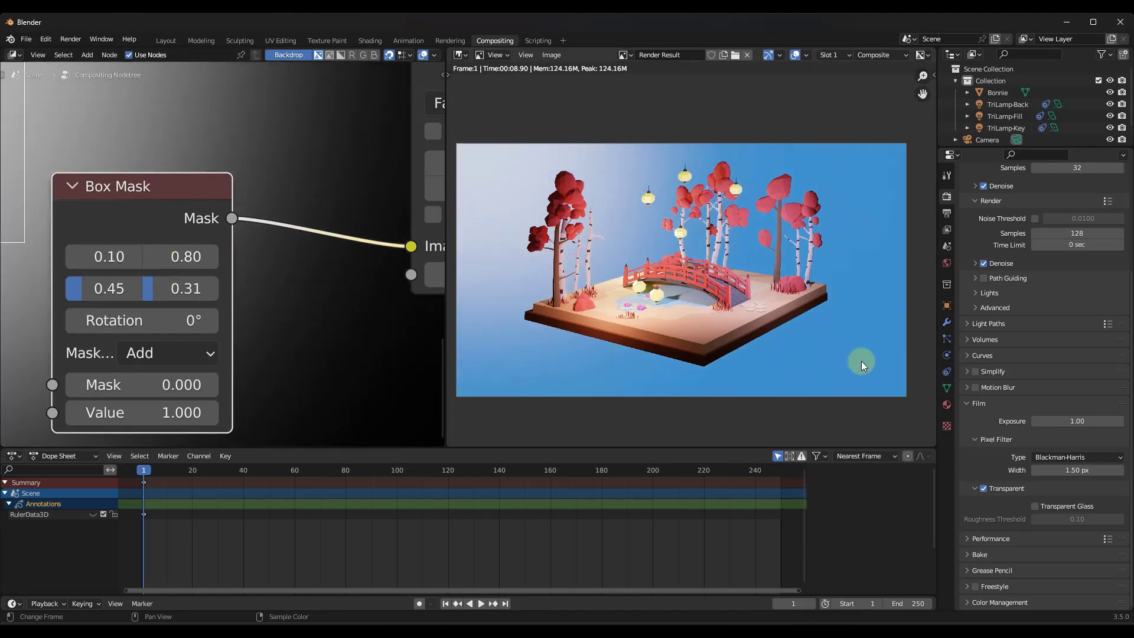
Set the Blur node's size to X 1000 and Y 1000
scroll(231, 277, "down", 5)
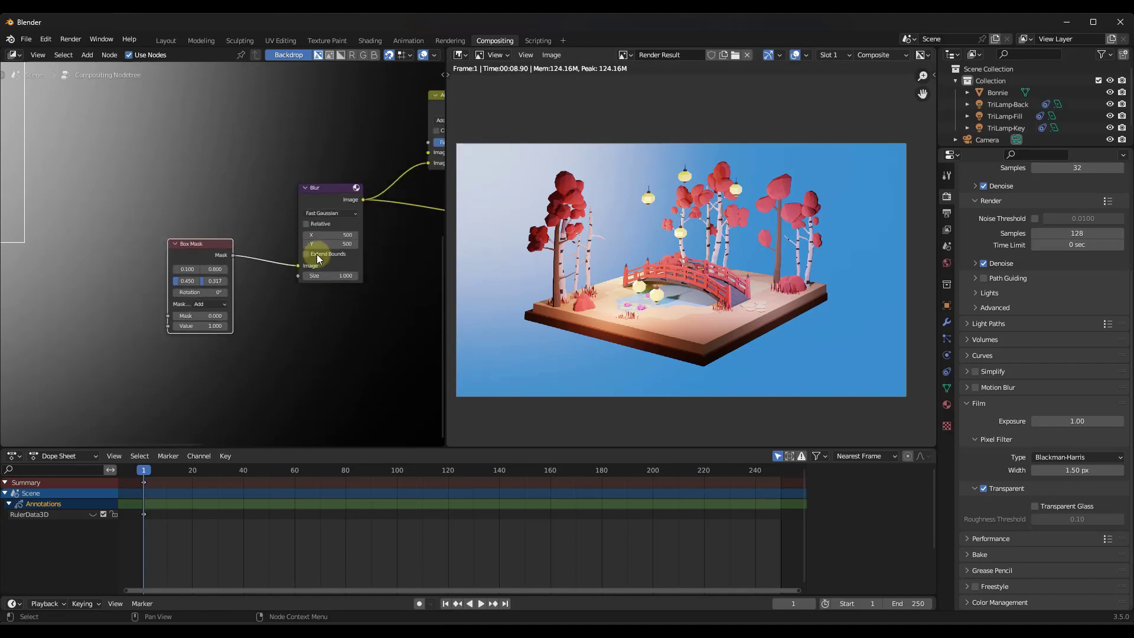
scroll(336, 236, "up", 3)
double_click(329, 230)
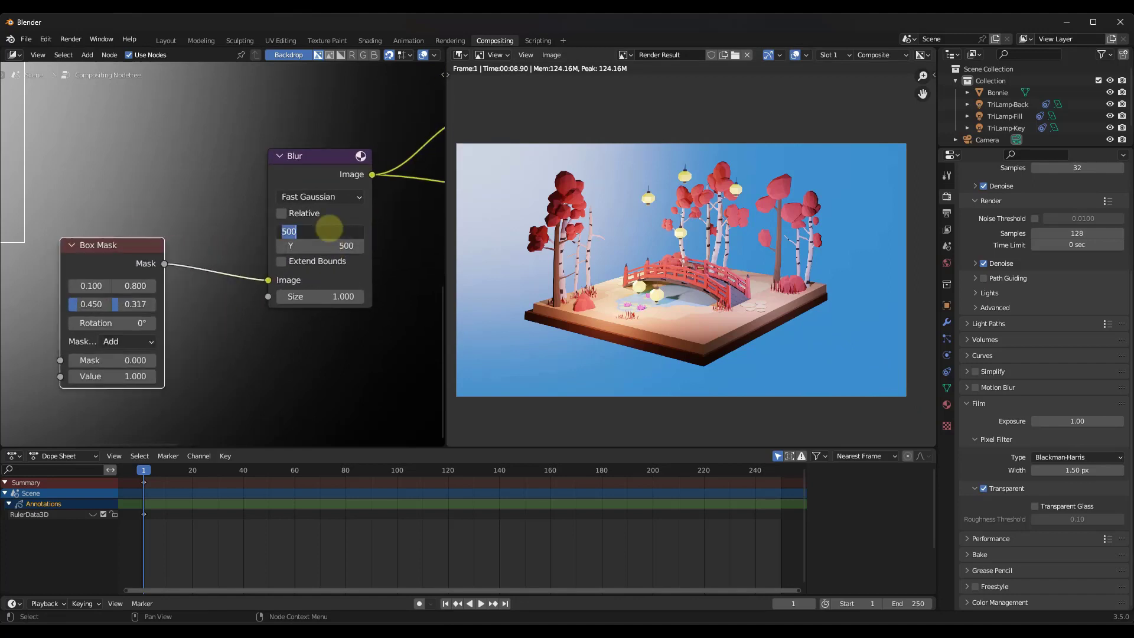
type("1000")
key("Tab")
type("1000")
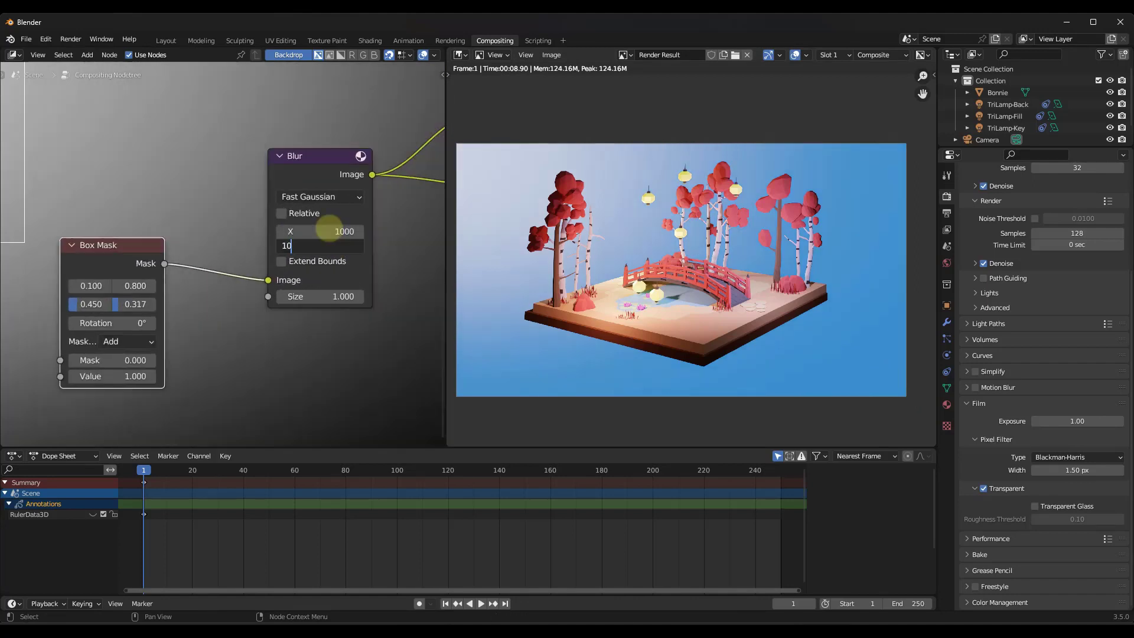
key("Return")
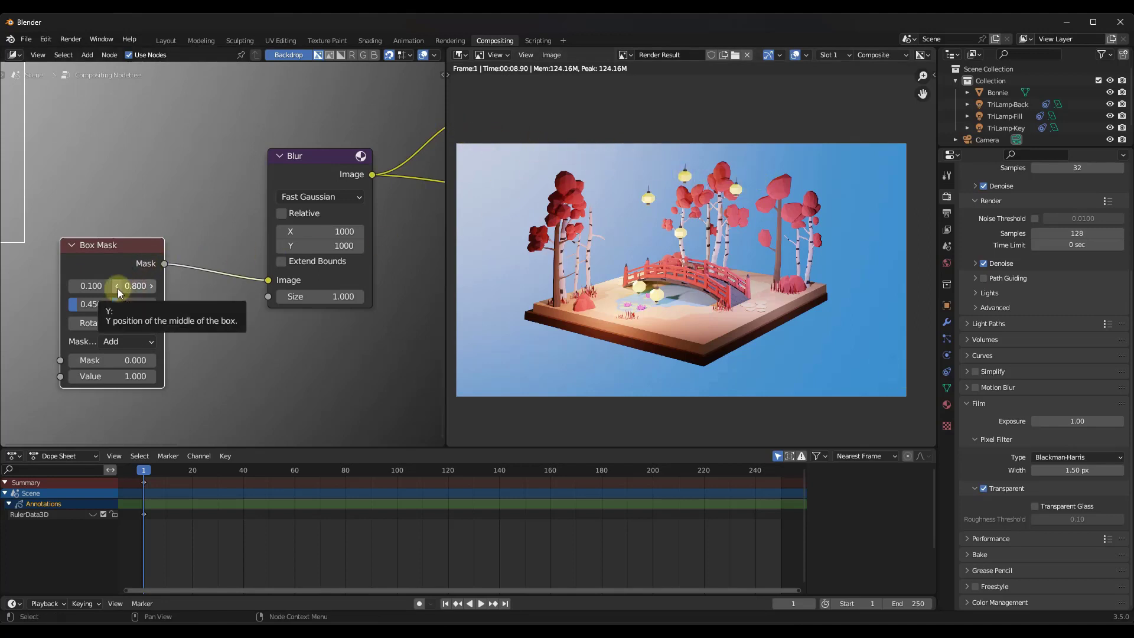
Adjust the Box Mask's position to X 0.100 and Y 1.000, with a width of 0.650 and a height of 0.450
left_click(73, 287)
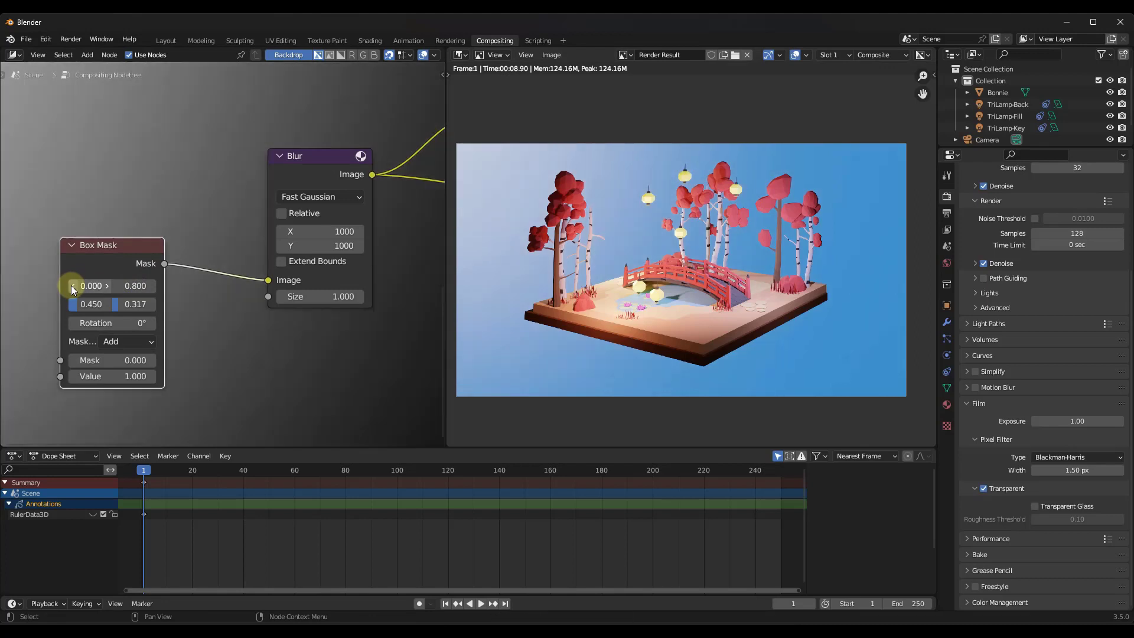
left_click(108, 287)
left_click(109, 287)
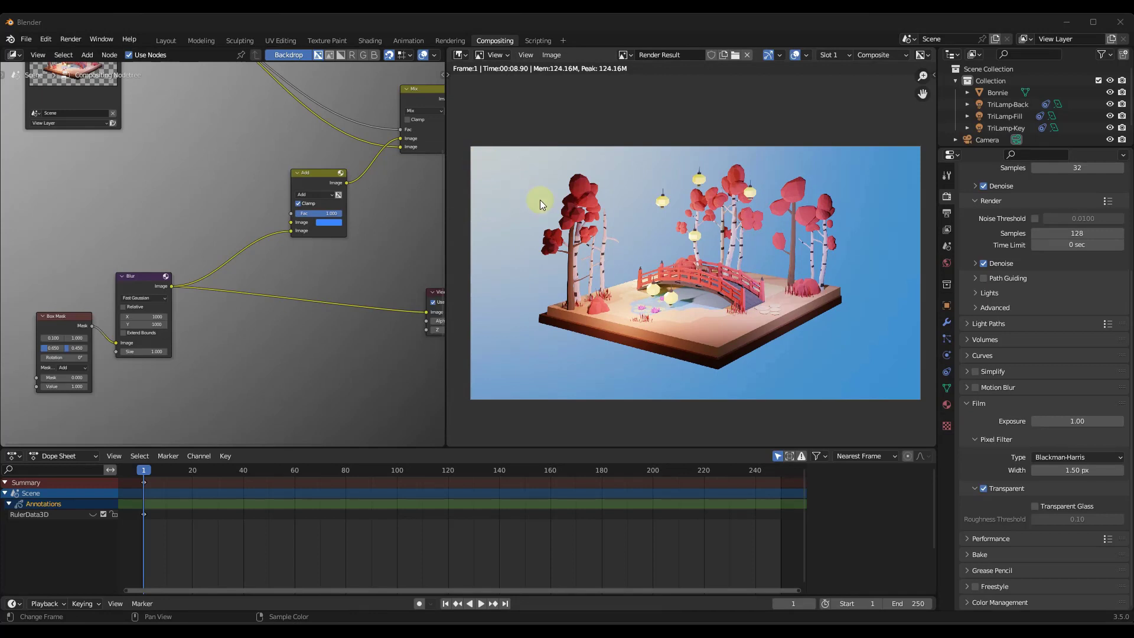
Connect the Blur node's Image output to the Add node's Fac input and disconnect it from the second Image input
left_click(135, 276)
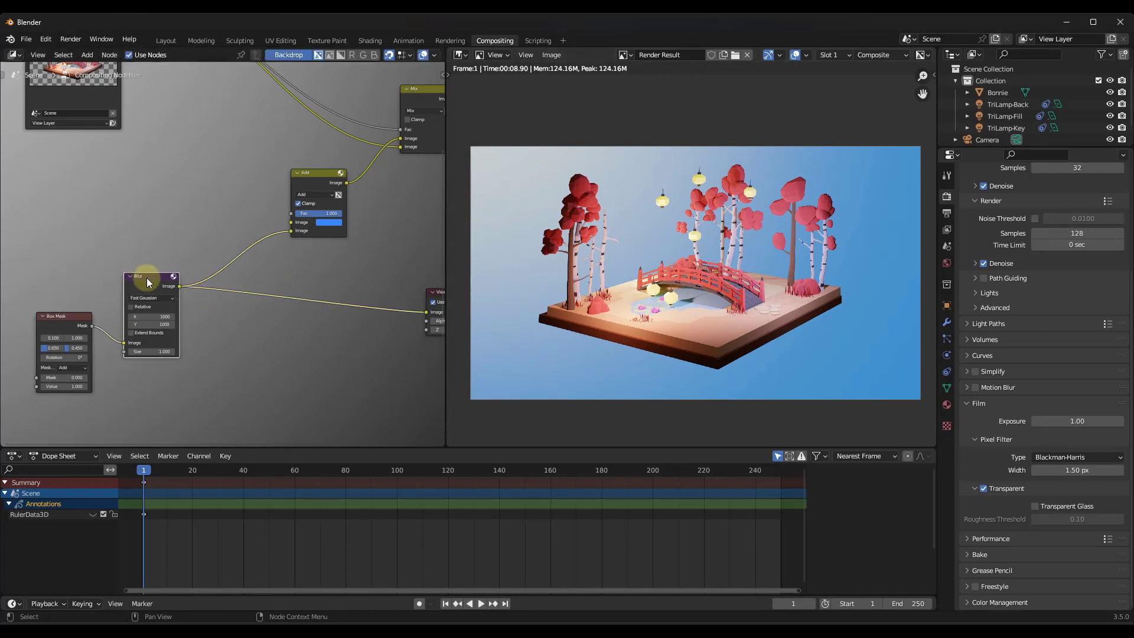
scroll(153, 276, "up", 2)
scroll(109, 337, "down", 2)
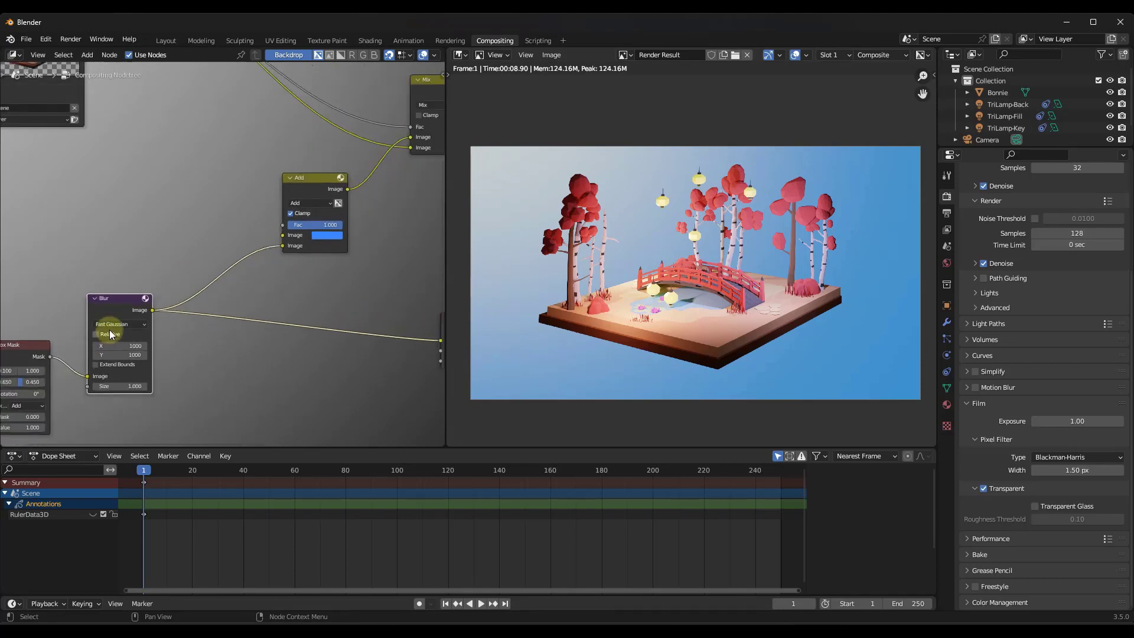
scroll(108, 343, "up", 3)
scroll(118, 289, "down", 2)
scroll(124, 307, "up", 2)
scroll(125, 255, "down", 3)
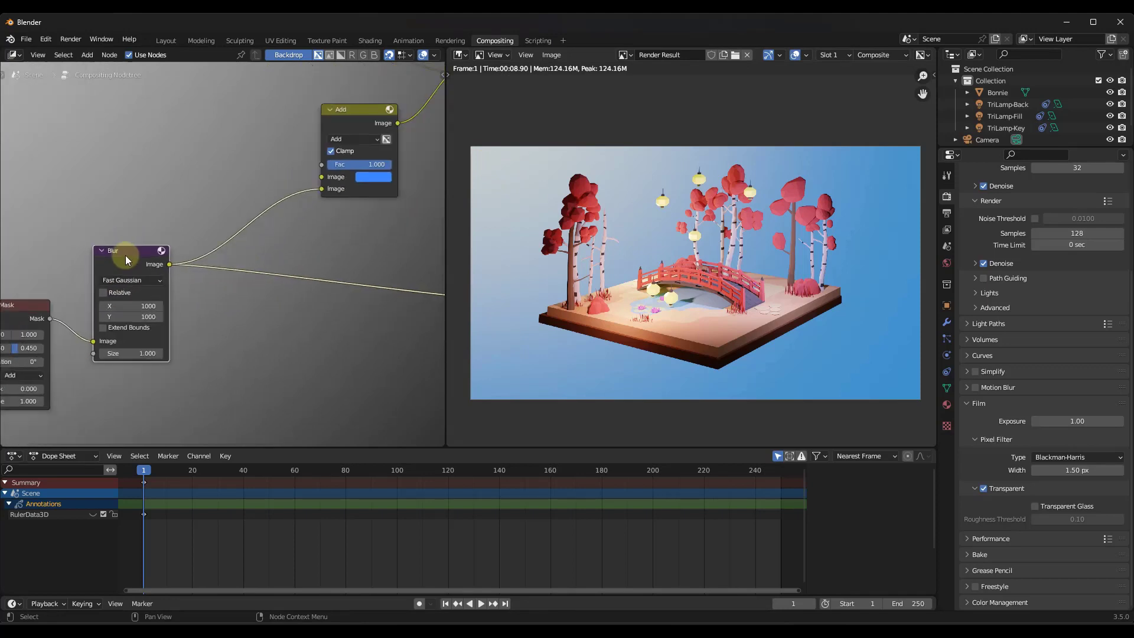
scroll(125, 255, "up", 3)
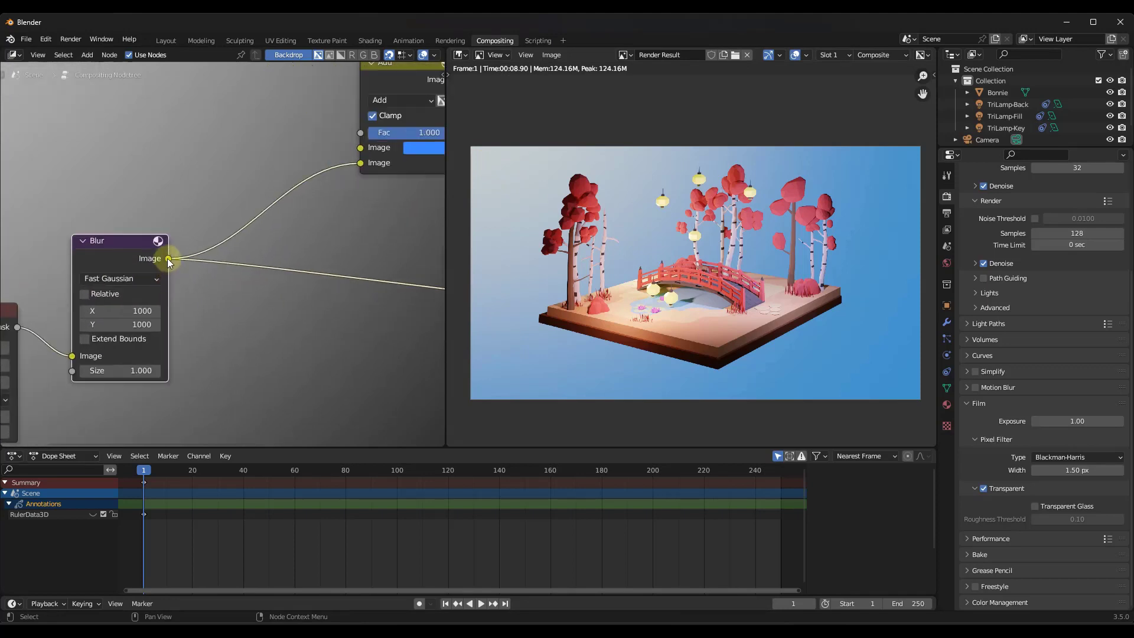
left_click_drag(168, 258, 349, 143)
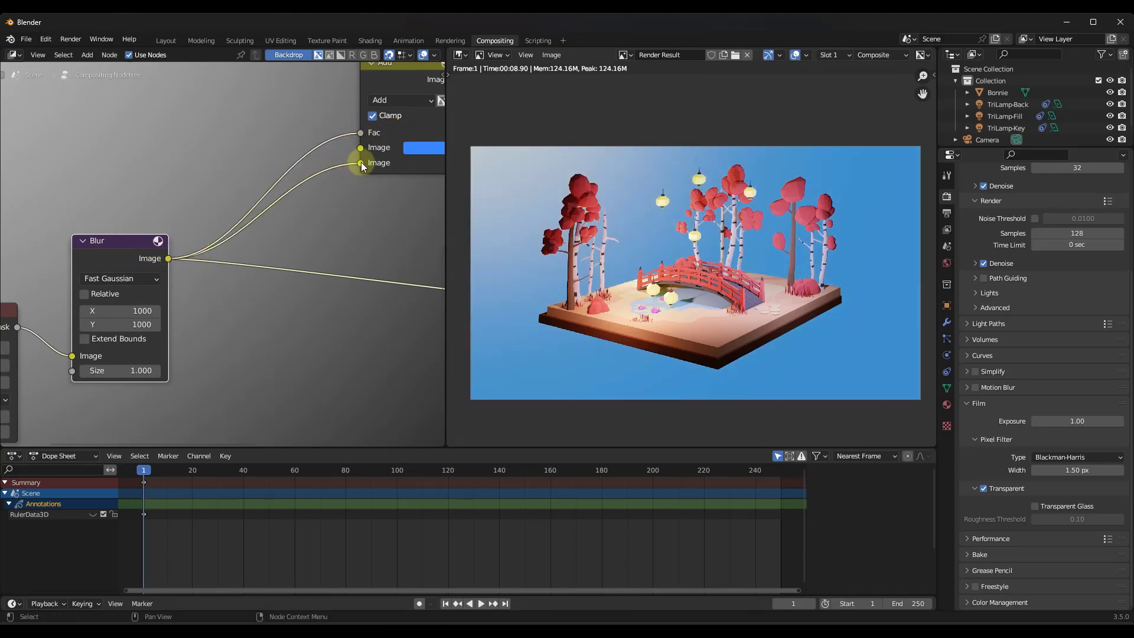
left_click_drag(361, 163, 359, 221)
Set the Add node's second Image color to magenta
scroll(358, 160, "up", 2)
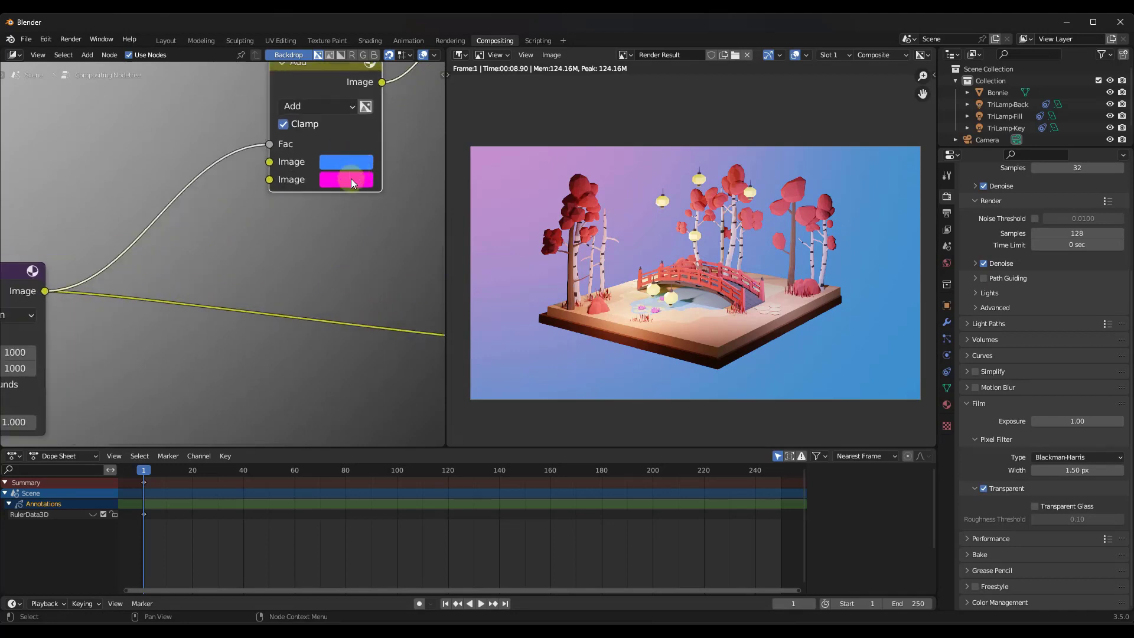
left_click(346, 181)
left_click_drag(401, 251, 429, 284)
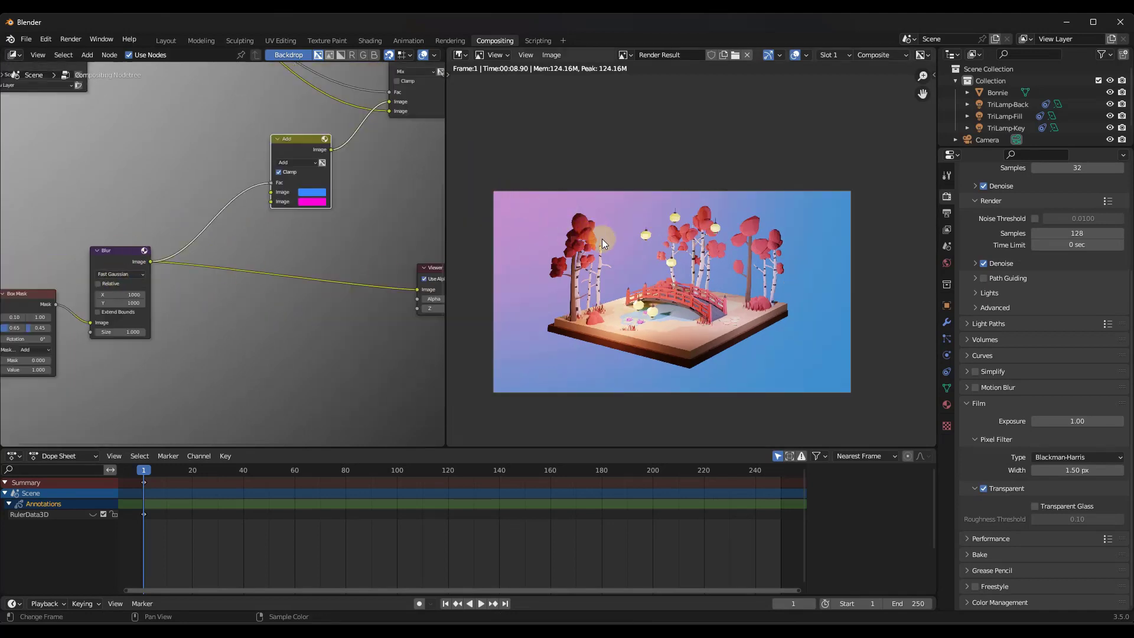
Reposition the Box Mask to X 0.20 and Y 0.90 to spread the magenta farther across the background
scroll(363, 233, "down", 4)
middle_click_drag(62, 320, 106, 315)
scroll(142, 290, "up", 16)
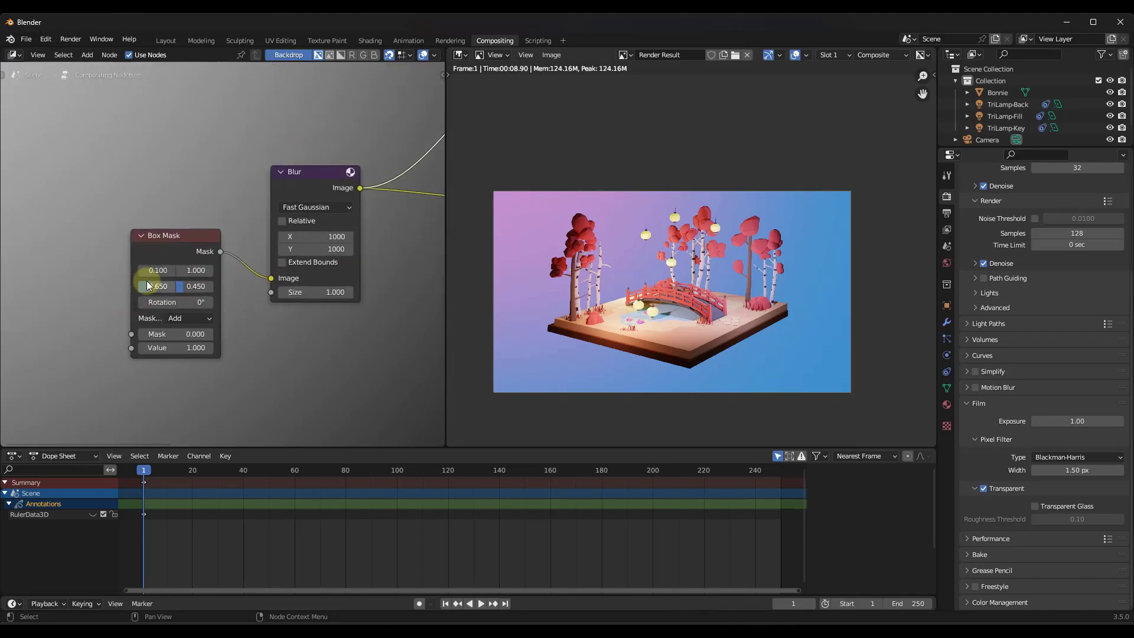
left_click(172, 261)
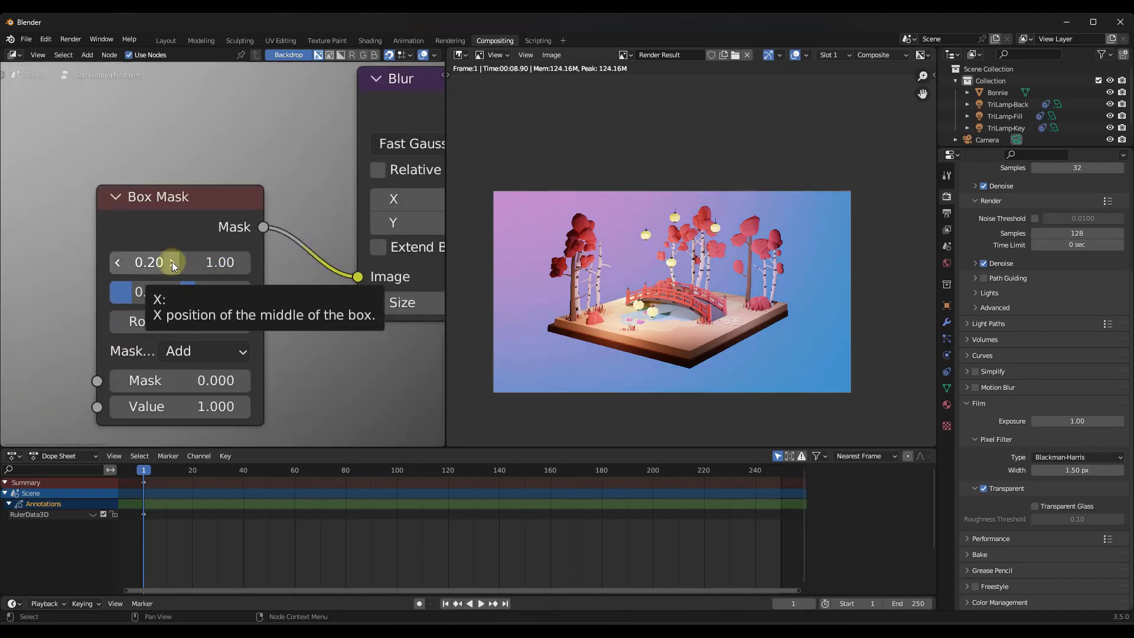
left_click(189, 263)
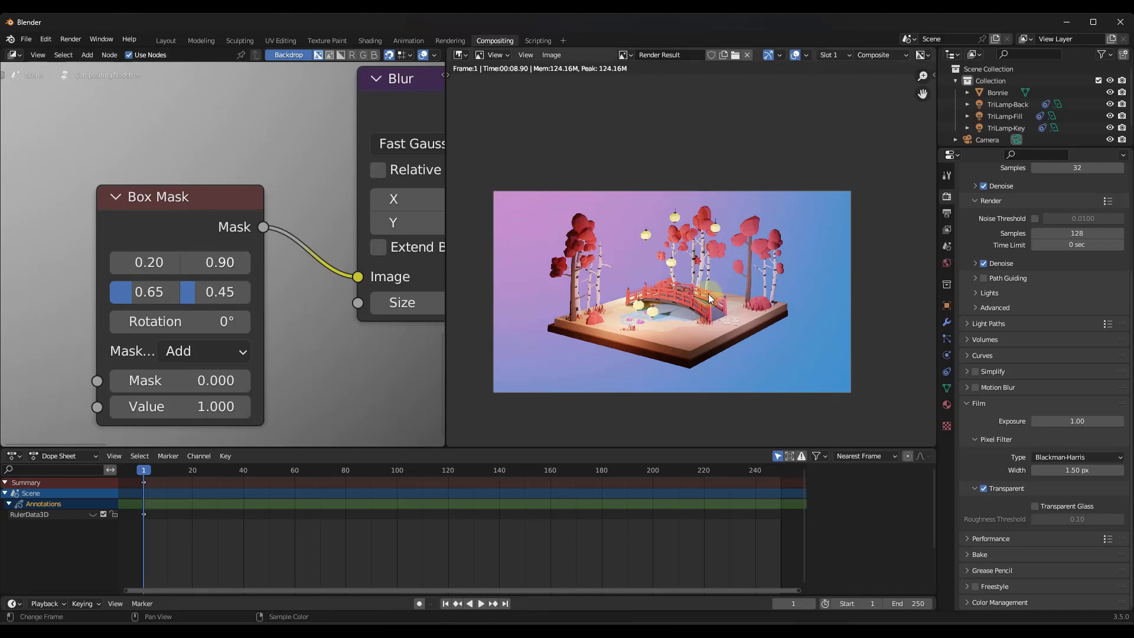
Review the Box Mask, Blur and Add node settings and links alongside the composited gradient background
scroll(200, 243, "down", 4)
scroll(247, 216, "up", 4)
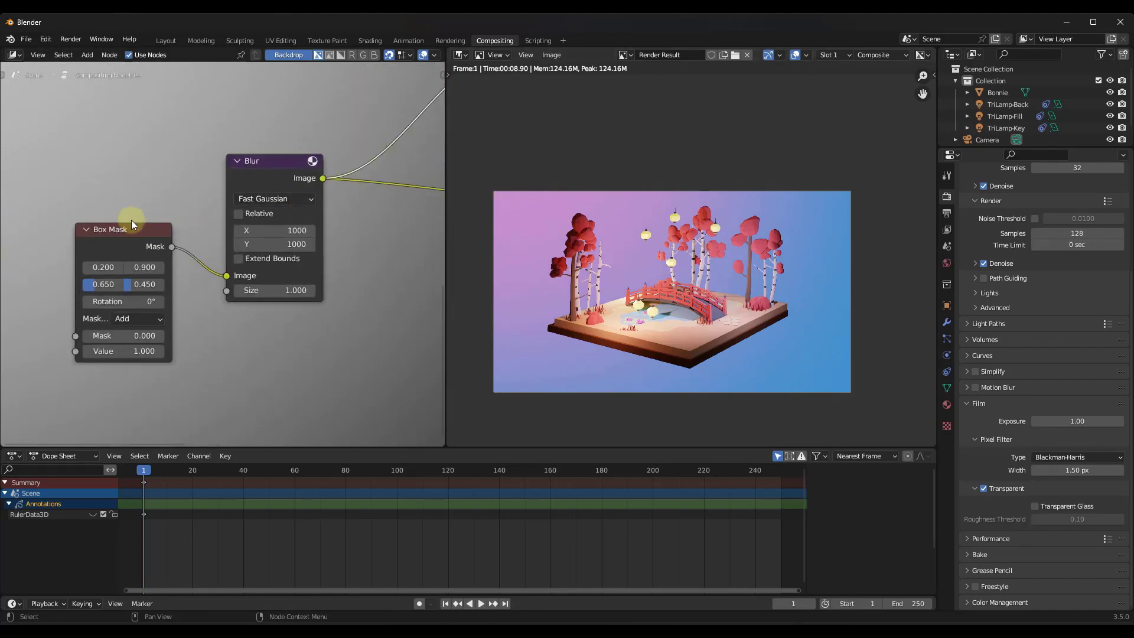
scroll(131, 220, "down", 9)
scroll(304, 155, "up", 13)
middle_click_drag(303, 140, 307, 192)
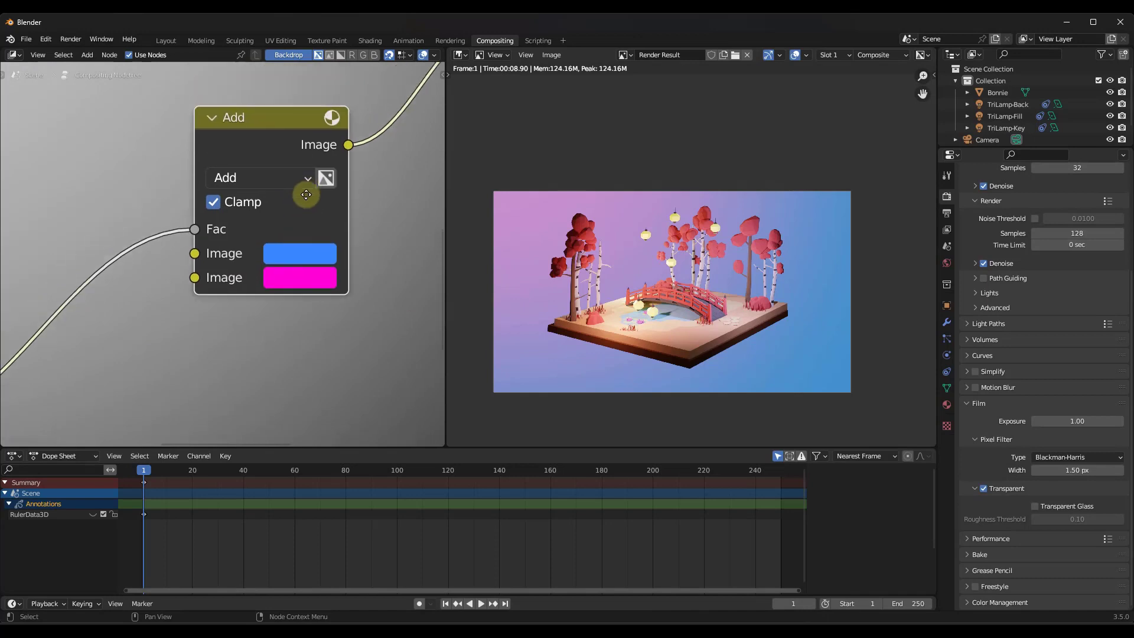
scroll(307, 194, "down", 5)
scroll(300, 215, "up", 5)
scroll(297, 235, "up", 1)
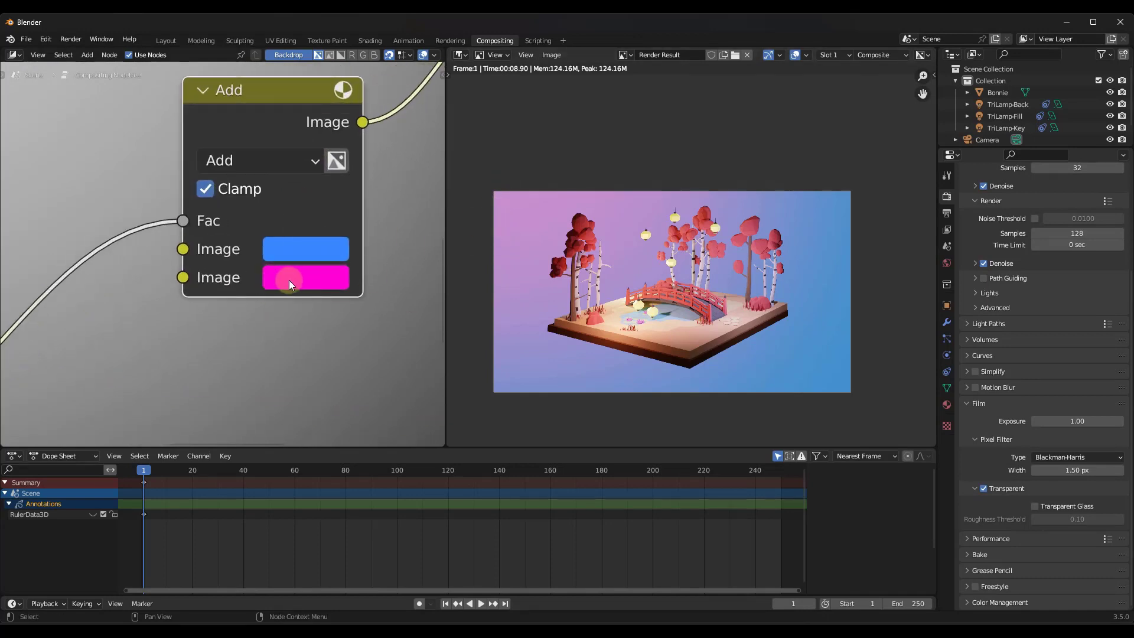
scroll(302, 251, "down", 7)
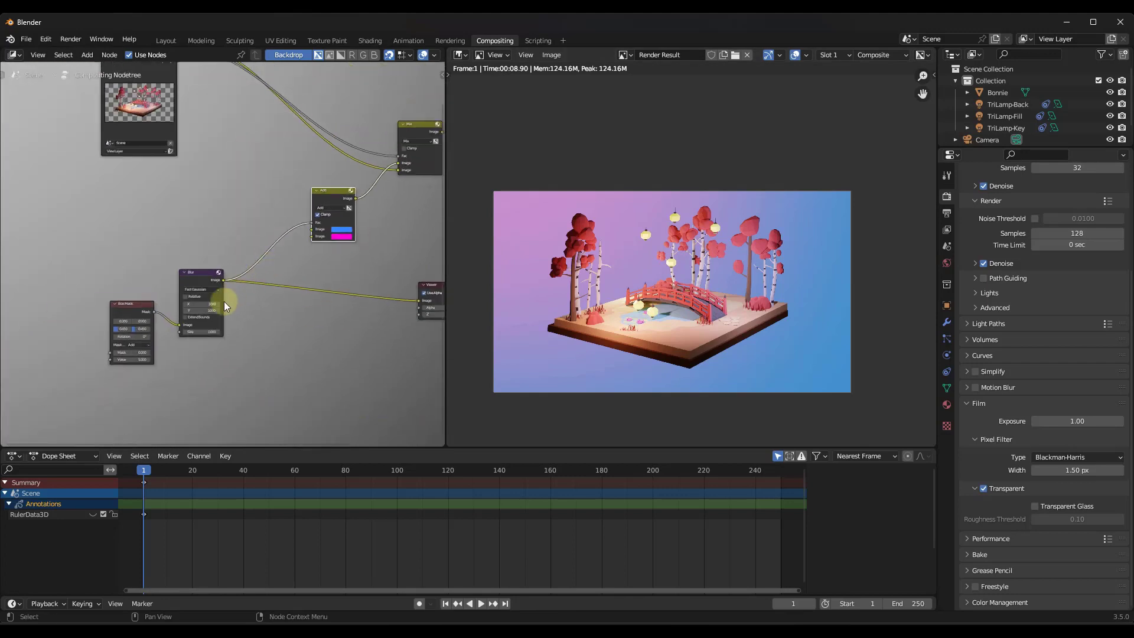
scroll(225, 303, "up", 1)
scroll(203, 313, "up", 4)
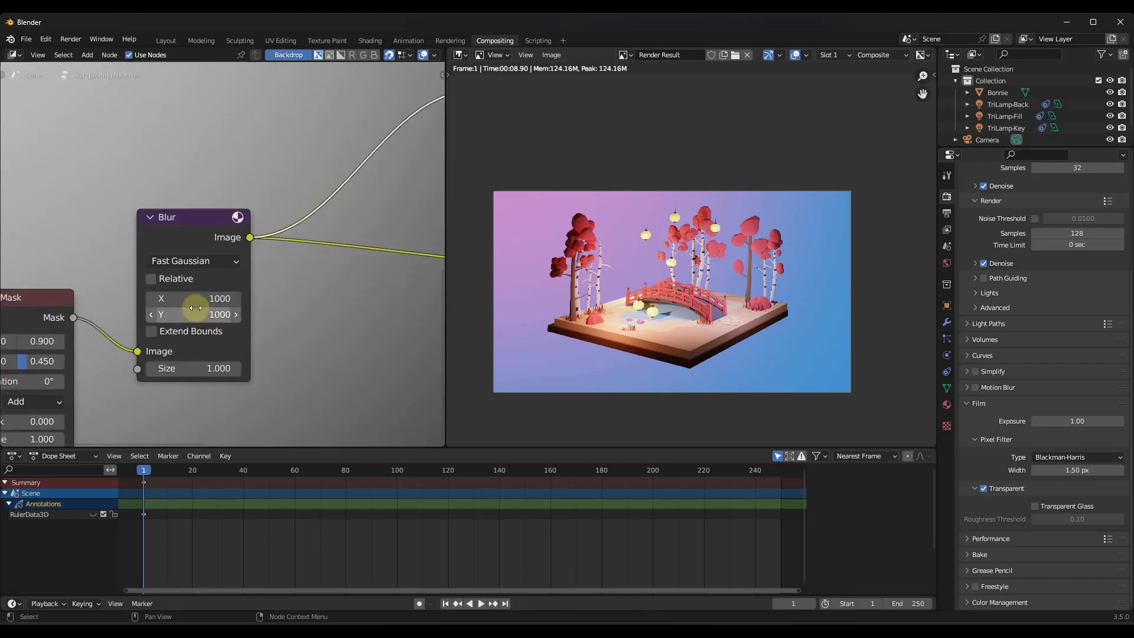
scroll(195, 308, "down", 4)
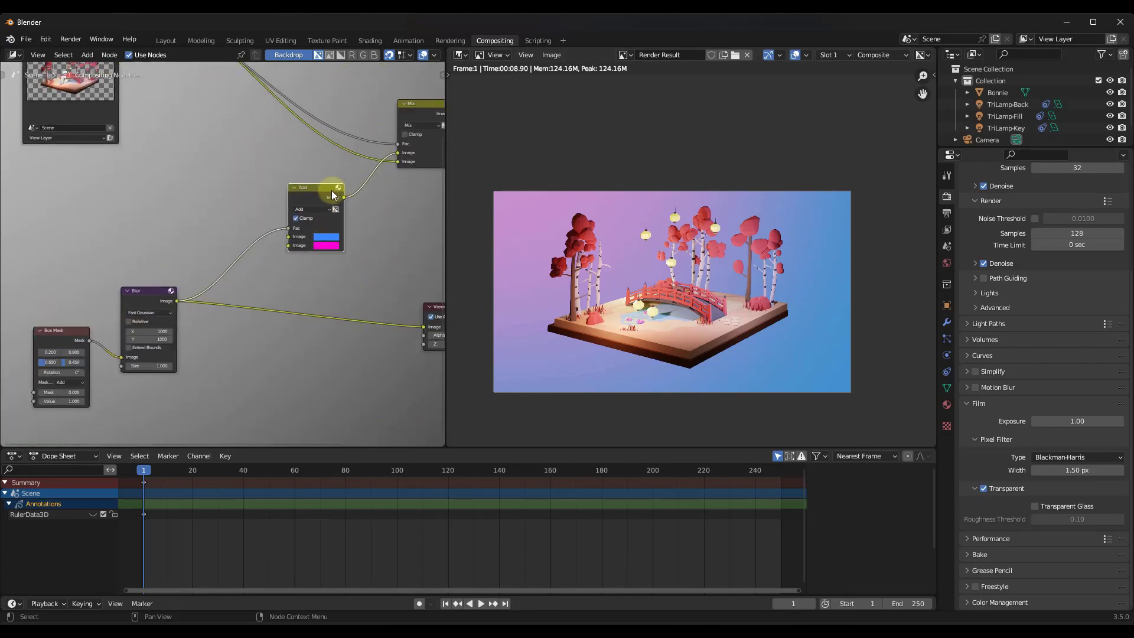
scroll(334, 195, "up", 1)
scroll(648, 293, "up", 1)
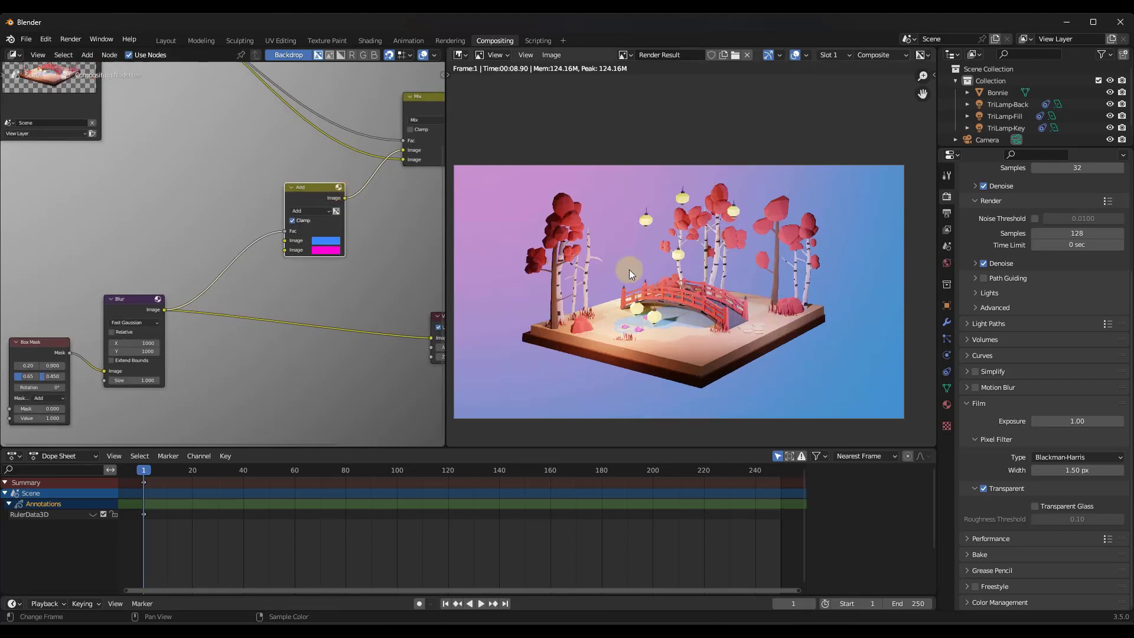